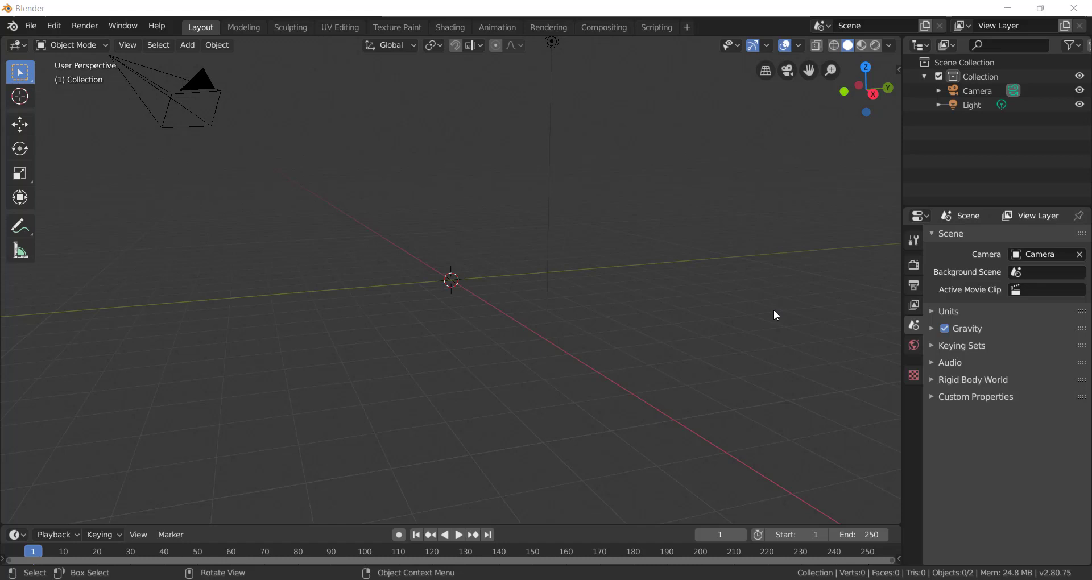
- Orbit the 3D viewport around the scene to view the camera and light from several angles
middle_drag(600, 345, 539, 334)
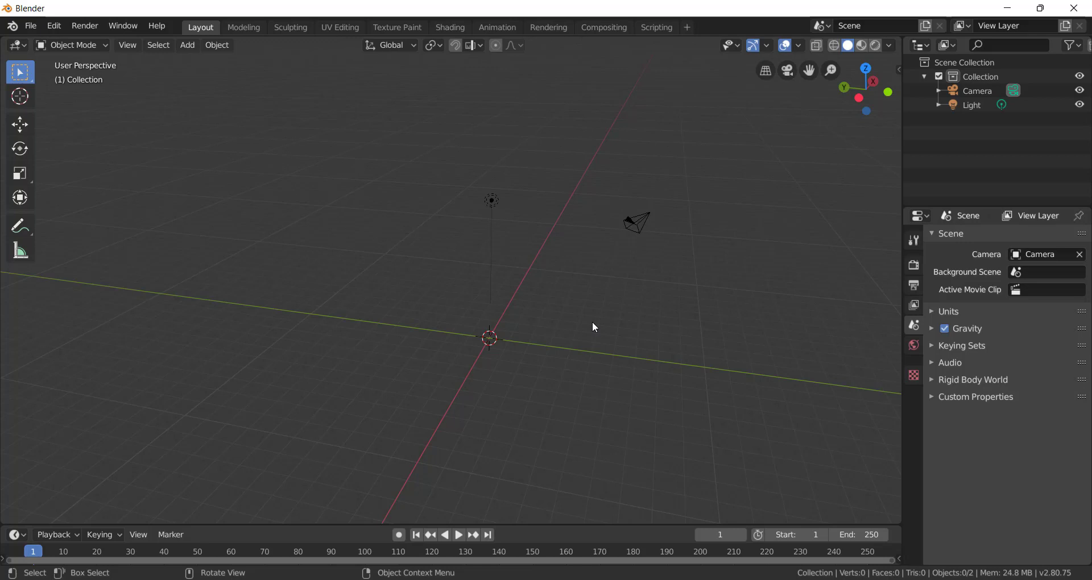
middle_drag(593, 322, 622, 323)
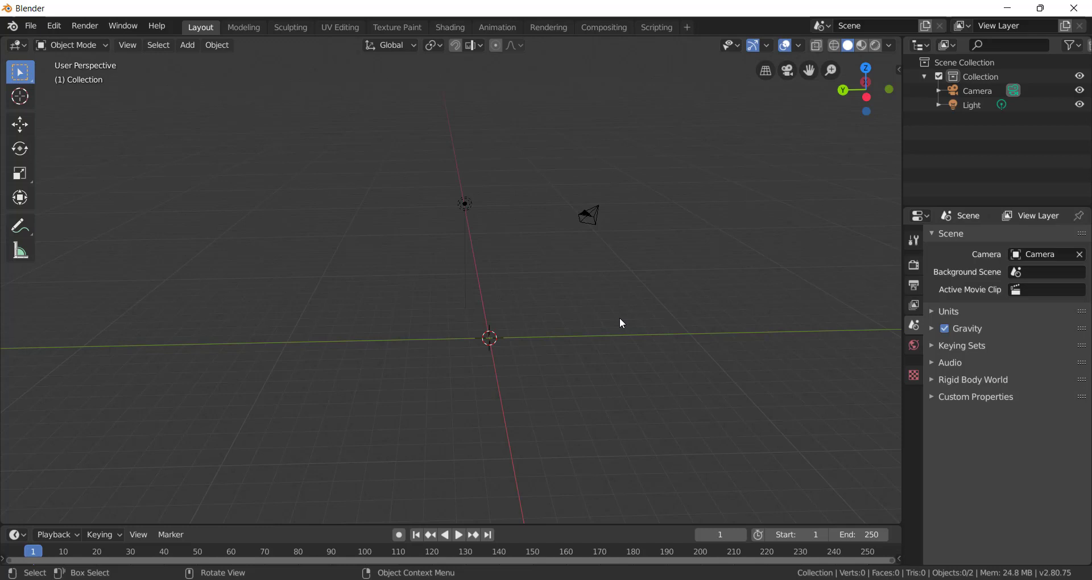
middle_drag(575, 334, 597, 336)
middle_drag(596, 297, 593, 317)
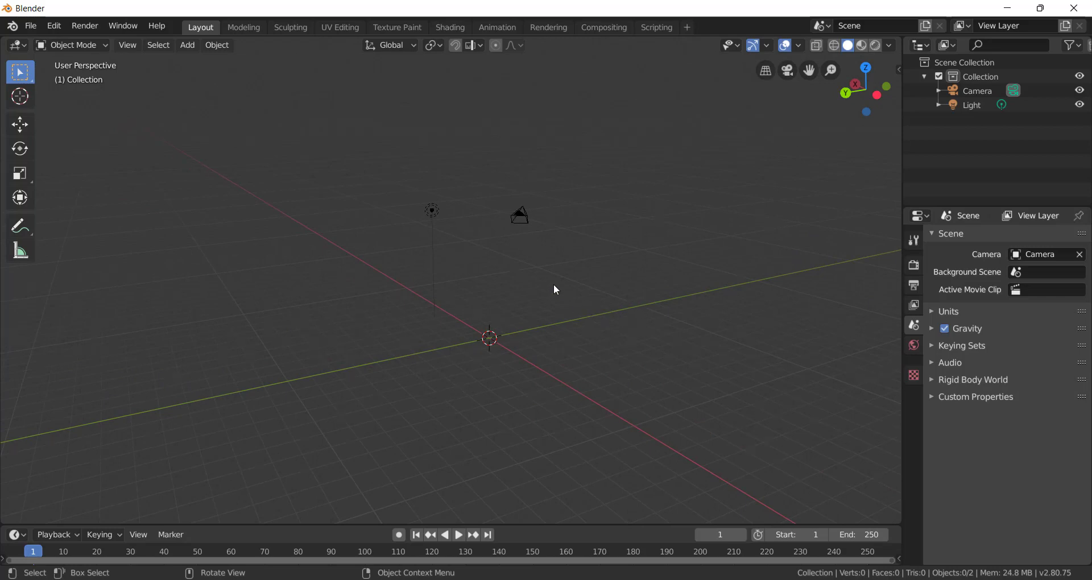
middle_drag(533, 278, 580, 305)
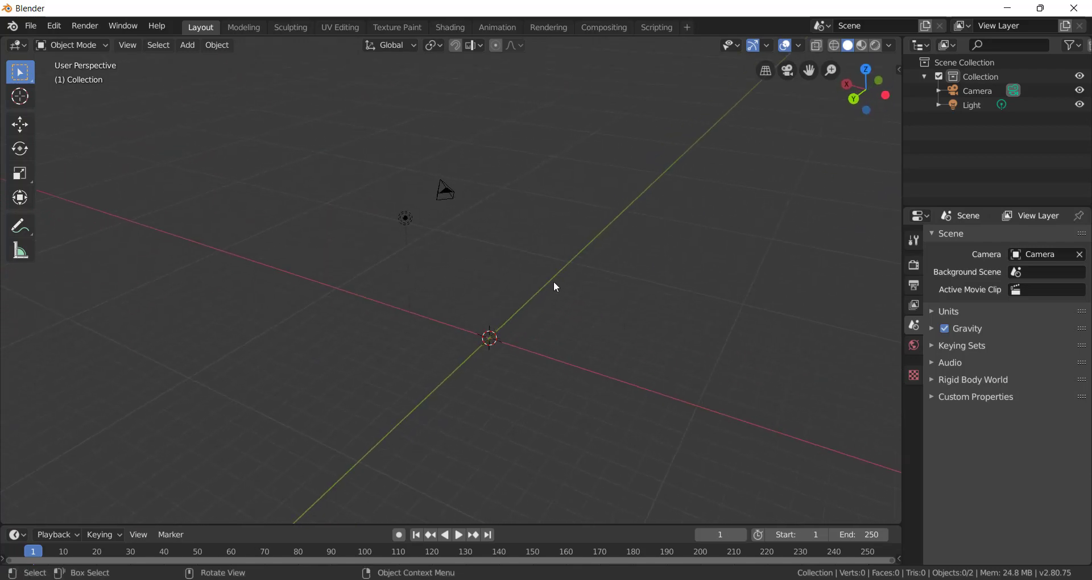
- Zoom the 3D viewport in and out repeatedly around the scene origin
scroll(555, 286, up, 5)
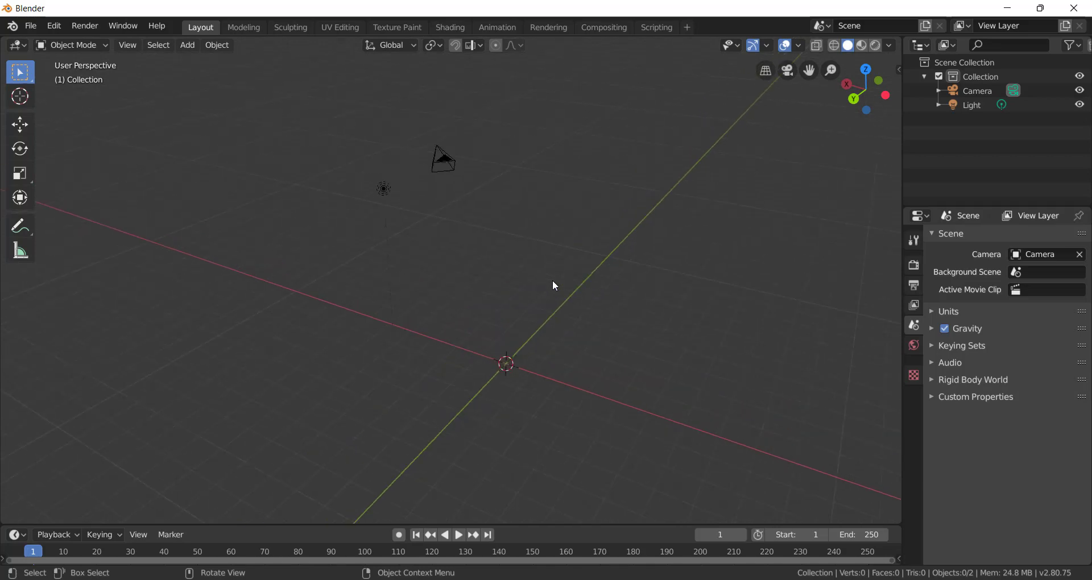
scroll(556, 286, up, 3)
scroll(556, 286, down, 3)
scroll(556, 286, up, 5)
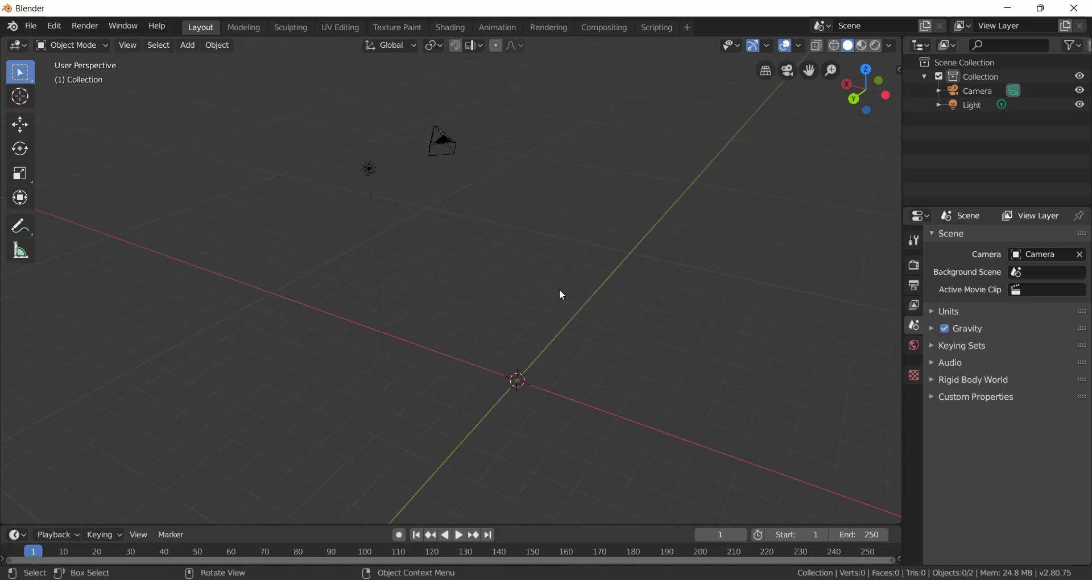
key(ctrl)
mouse_move(560, 290)
ctrl+middle_down()
mouse_move(614, 505)
mouse_move(625, 127)
mouse_move(638, 238)
mouse_move(616, 58)
mouse_move(585, 158)
mouse_move(614, 260)
mouse_move(657, 197)
mouse_move(658, 137)
mouse_move(655, 423)
ctrl+middle_up()
scroll(512, 361, down, 3)
scroll(512, 349, up, 5)
scroll(511, 343, down, 7)
scroll(510, 343, up, 4)
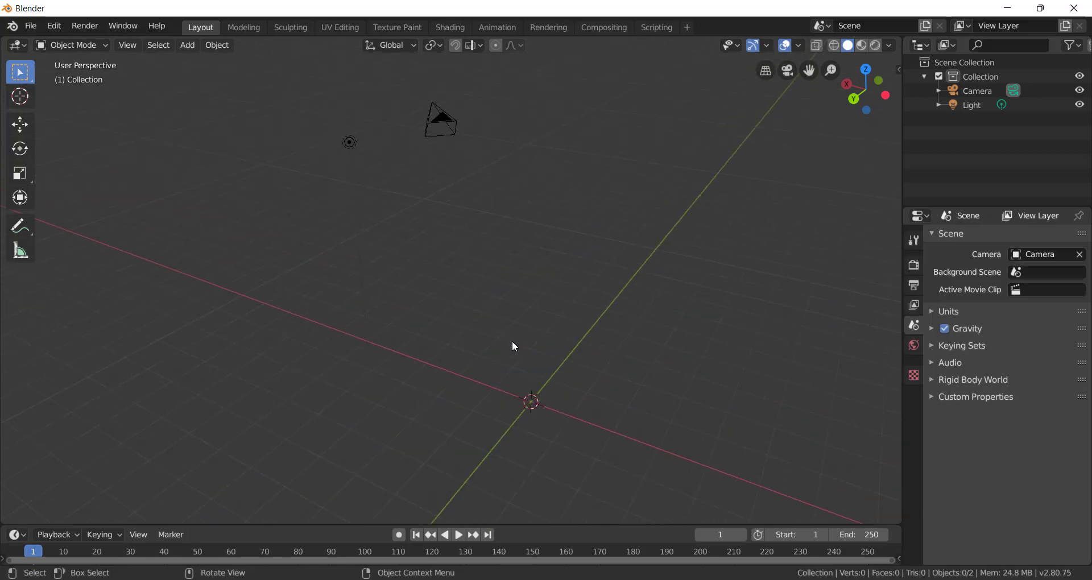
scroll(512, 345, down, 3)
ctrl+middle_drag(613, 352, 618, 326)
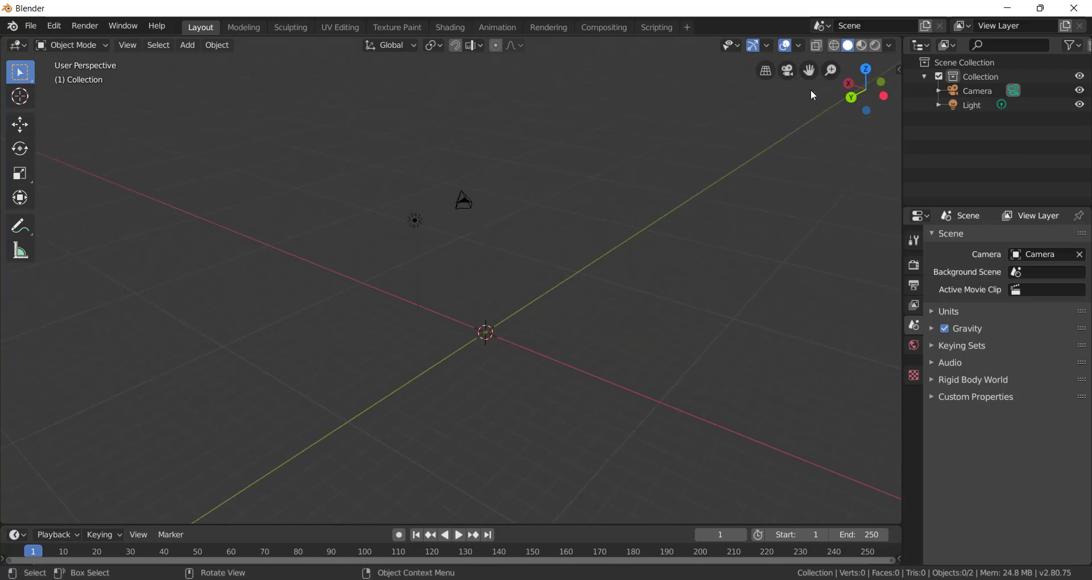
- Pan the 3D viewport in different directions and inspect the scene at several zoom levels
middle_drag(729, 204, 700, 220)
drag(809, 70, 782, 86)
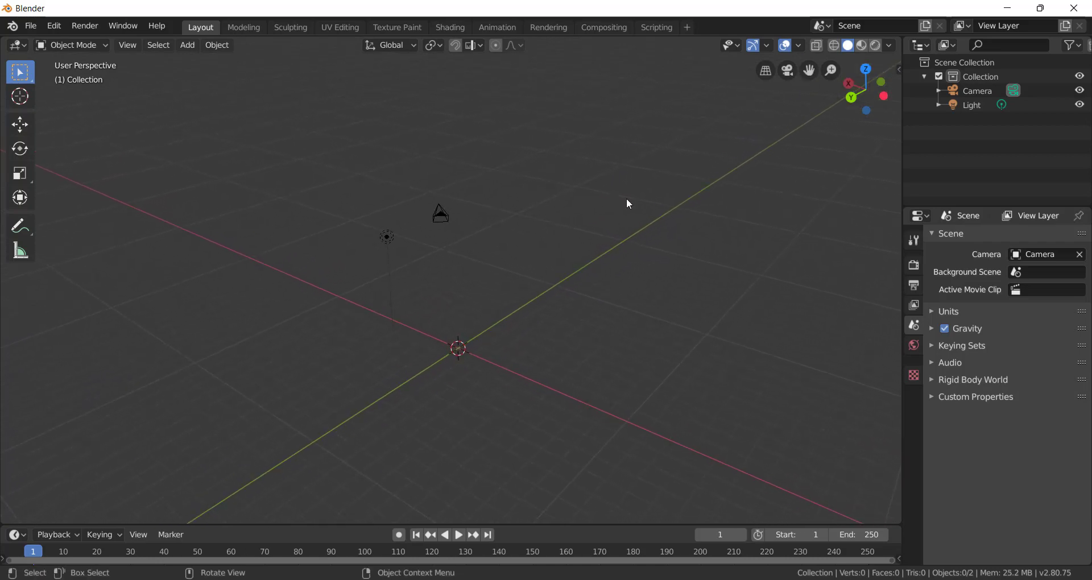
shift+middle_drag(585, 241, 523, 239)
mouse_move(809, 70)
mouse_down()
mouse_move(825, 85)
mouse_move(812, 83)
mouse_up()
mouse_move(673, 280)
shift+middle_down()
mouse_move(702, 294)
mouse_move(710, 239)
mouse_move(678, 264)
mouse_move(692, 258)
mouse_move(646, 261)
mouse_move(800, 305)
mouse_move(619, 290)
mouse_move(702, 251)
mouse_move(717, 347)
mouse_move(537, 293)
mouse_move(687, 276)
mouse_move(738, 305)
mouse_move(722, 298)
mouse_move(800, 273)
mouse_move(718, 288)
mouse_move(716, 300)
mouse_move(620, 287)
mouse_move(678, 293)
shift+middle_up()
scroll(678, 293, up, 2)
scroll(676, 293, up, 4)
scroll(676, 293, down, 5)
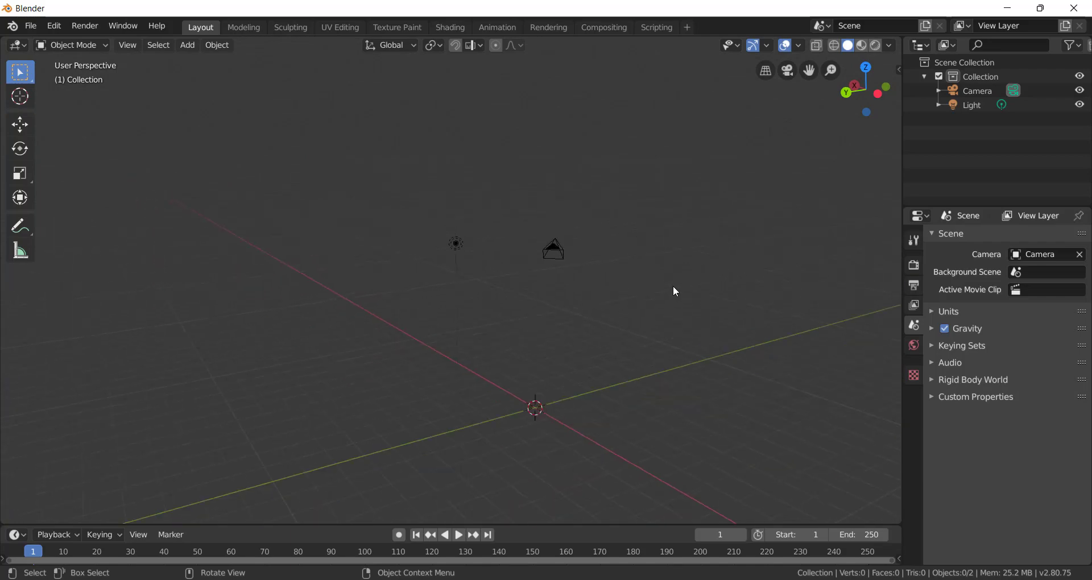
scroll(674, 287, up, 2)
ctrl+middle_drag(671, 318, 523, 323)
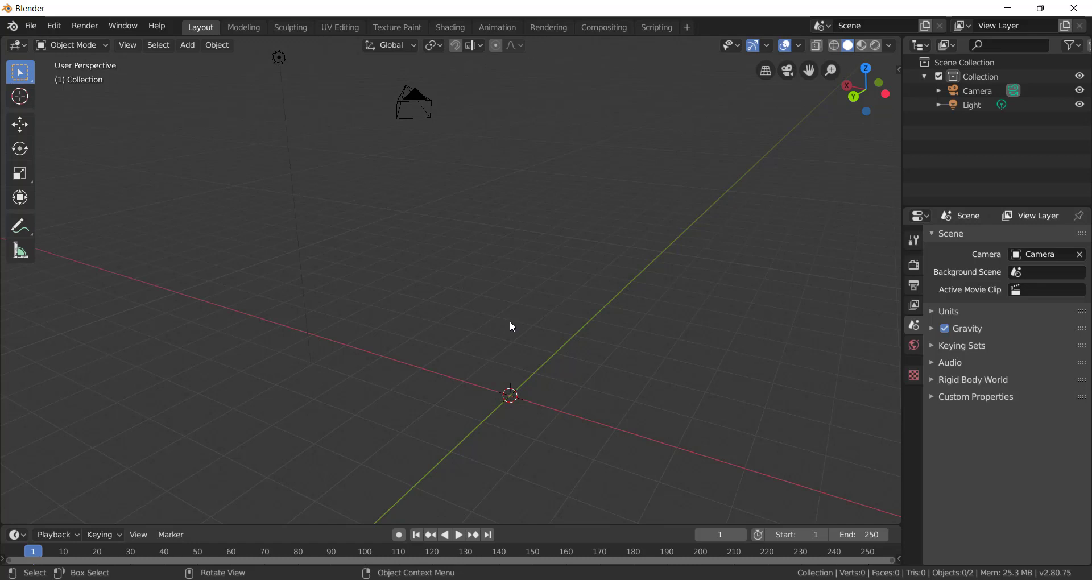
- View the scene from the Front, Right and Top orthographic viewpoints, and return to Front and Right
key(KP_1)
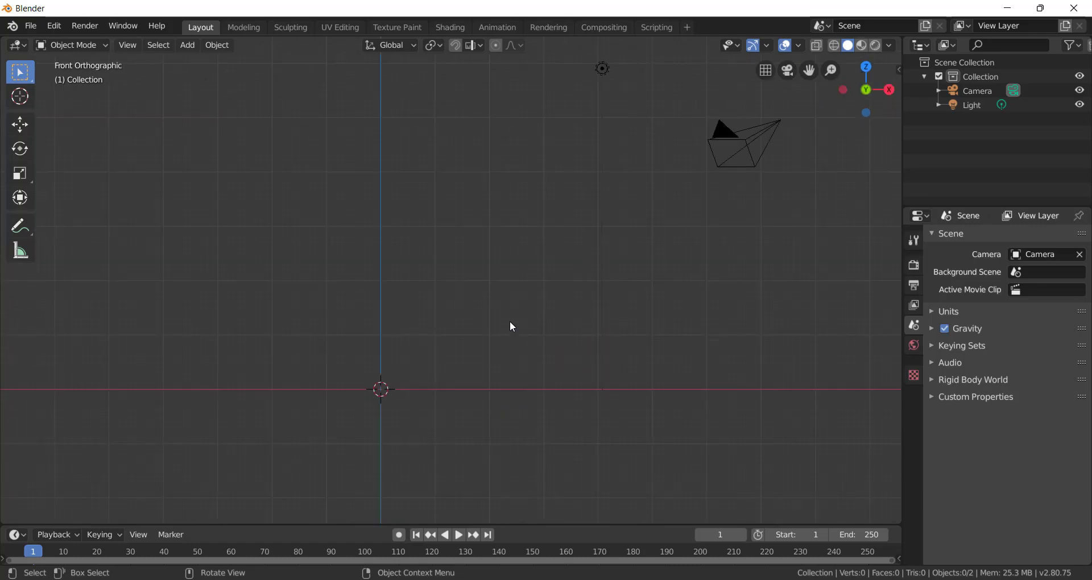
middle_drag(513, 327, 512, 326)
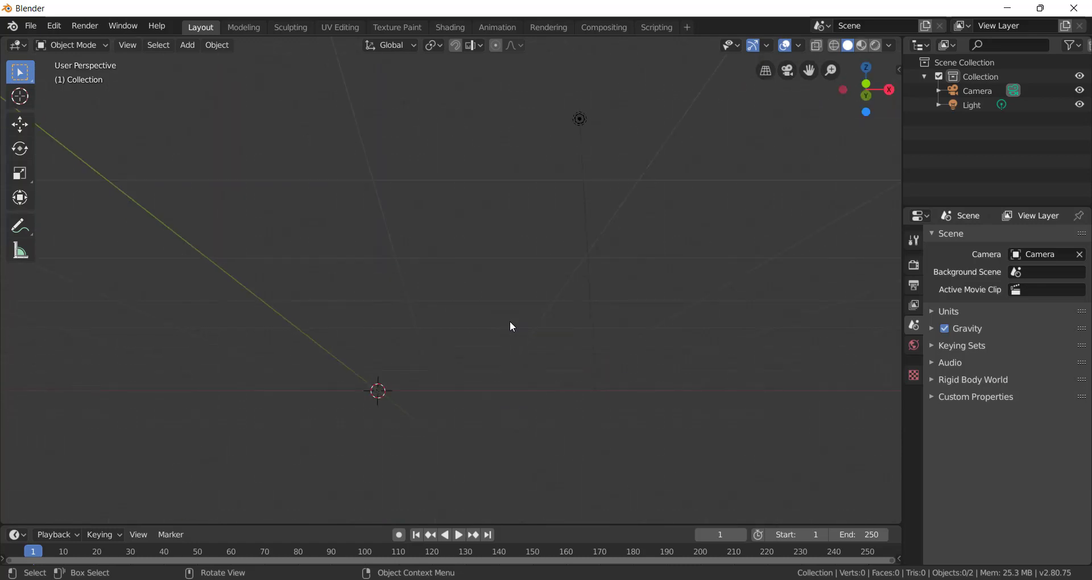
key(KP_3)
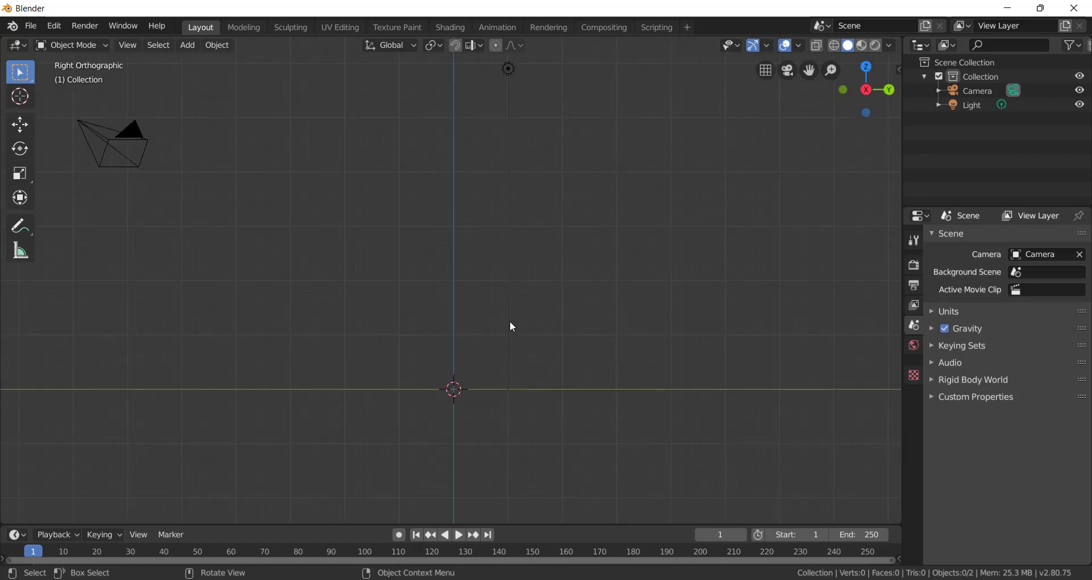
key(KP_7)
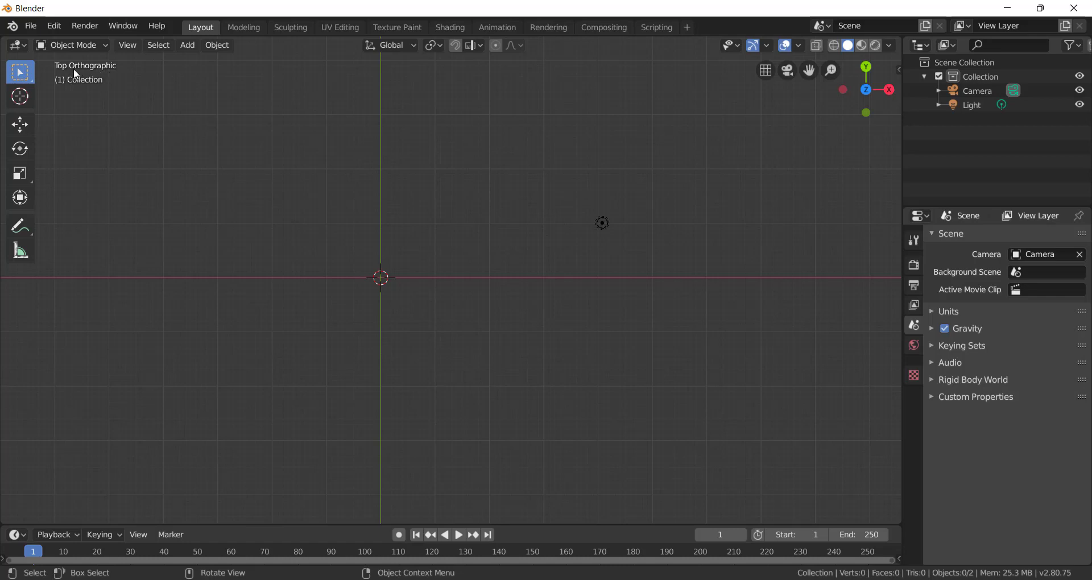
key(KP_1)
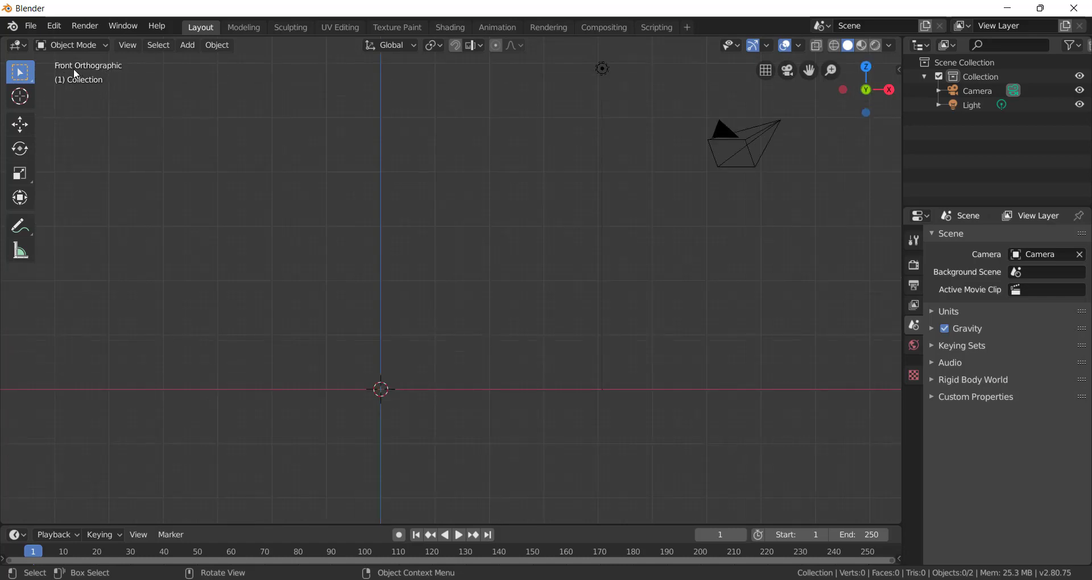
key(KP_3)
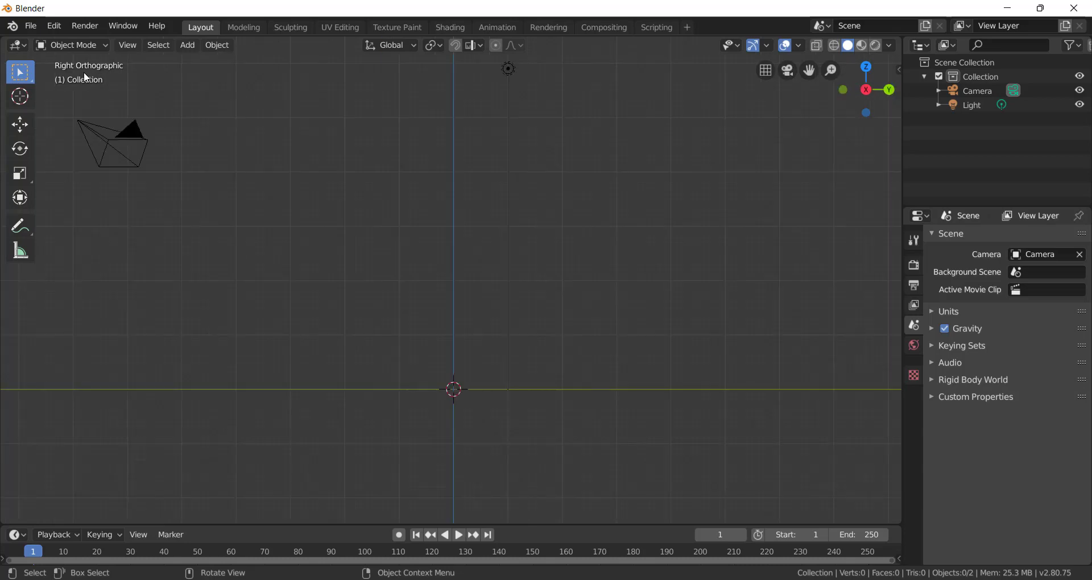
- Toggle the view projection, rotate the view in increments, flip it, and cycle through Front, Right and Top views
key(KP_5)
key(KP_4)
key(KP_6)
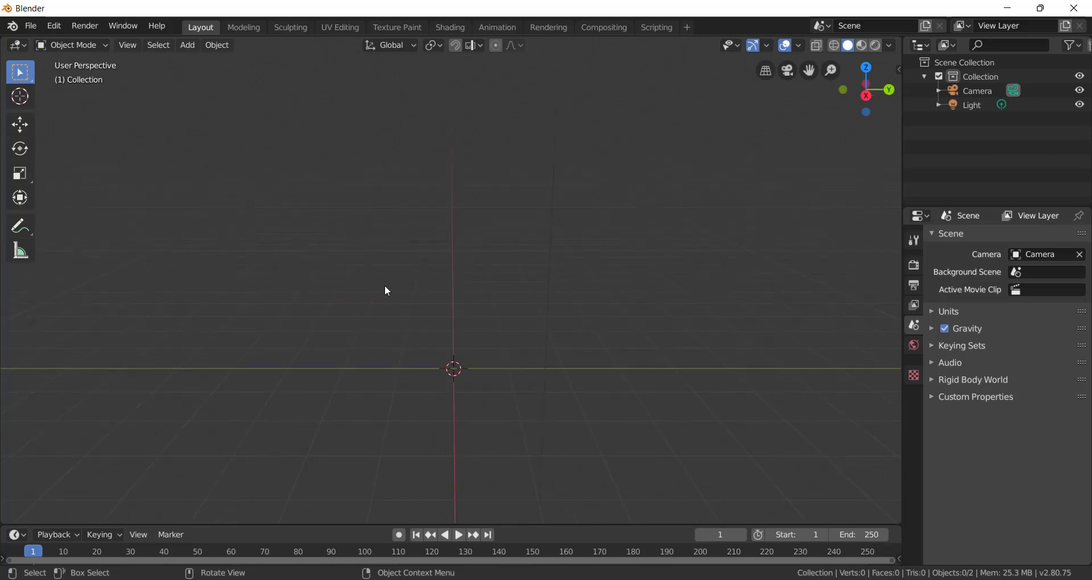
key(KP_9)
mouse_move(530, 389)
middle_down()
mouse_move(500, 384)
mouse_move(412, 414)
mouse_move(538, 376)
middle_up()
key(KP_1)
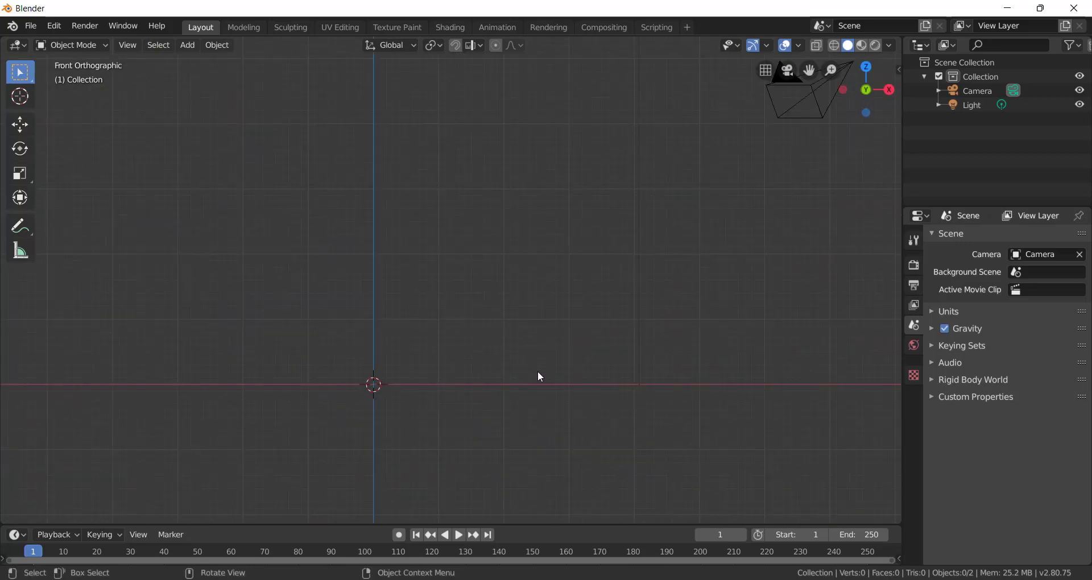
key(KP_3)
key(KP_7)
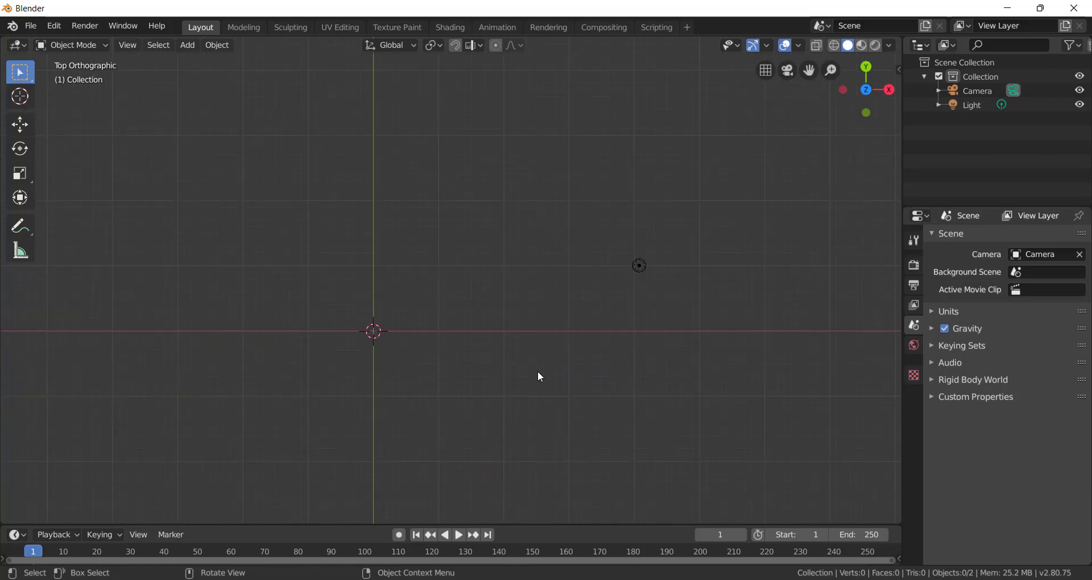
- Return to a perspective view and examine the kinds of objects that can be added to the scene
middle_drag(527, 390, 532, 275)
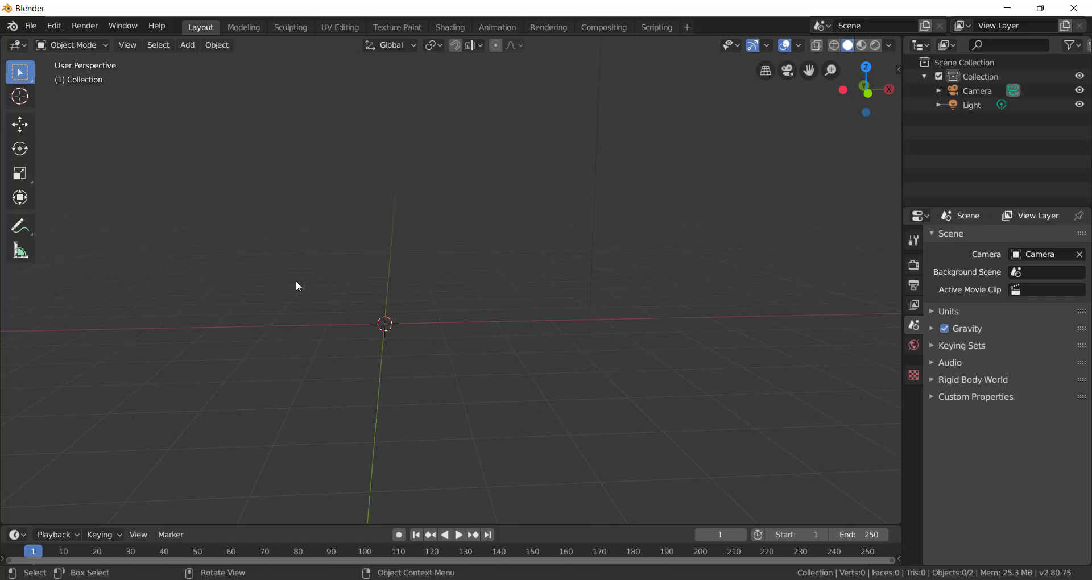
shift+middle_drag(415, 313, 551, 322)
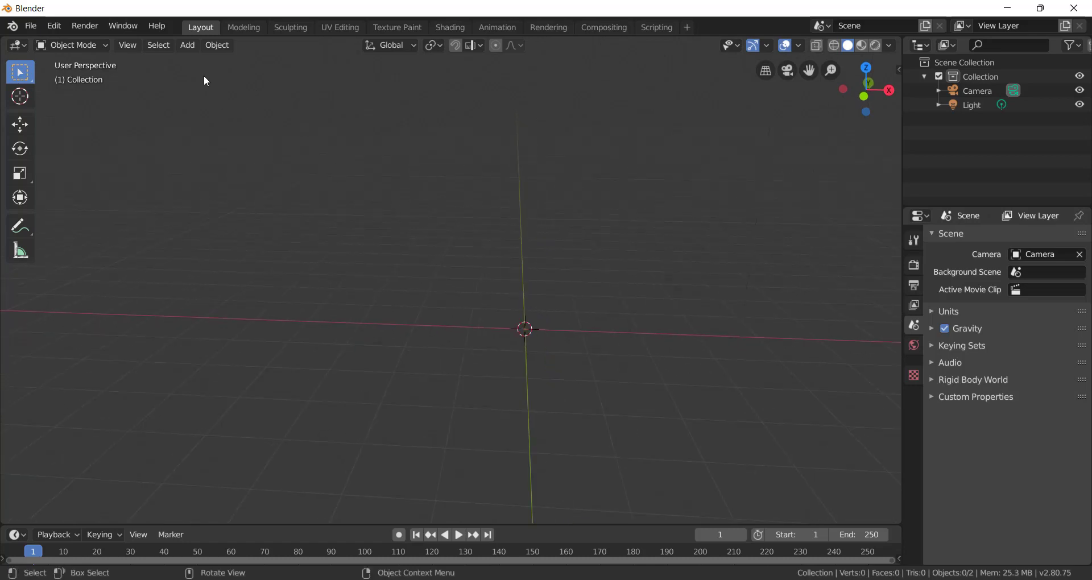
click(191, 48)
mouse_move(218, 64)
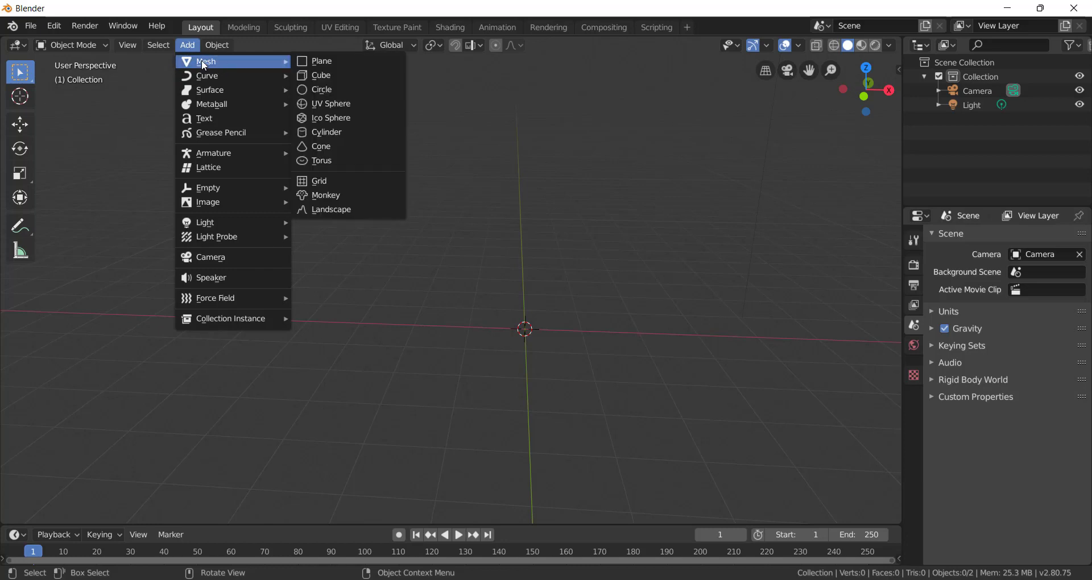
click(188, 44)
click(189, 44)
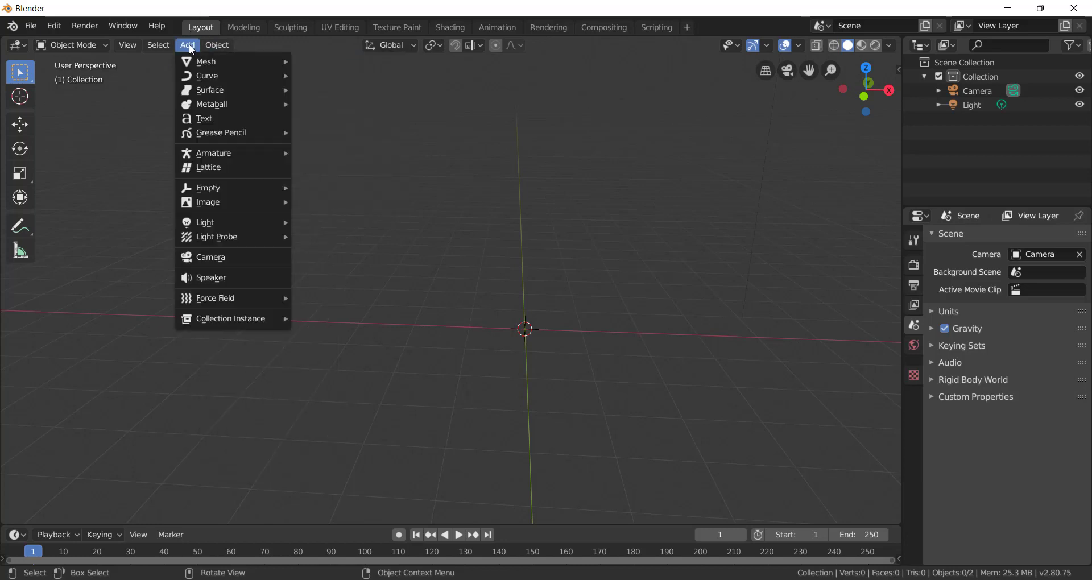
mouse_move(211, 78)
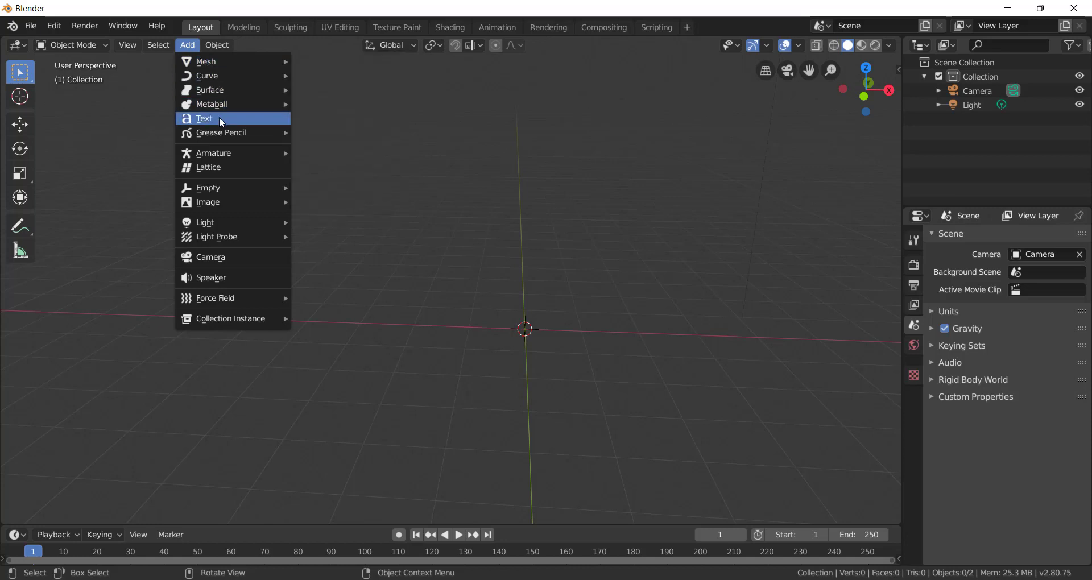
mouse_move(221, 154)
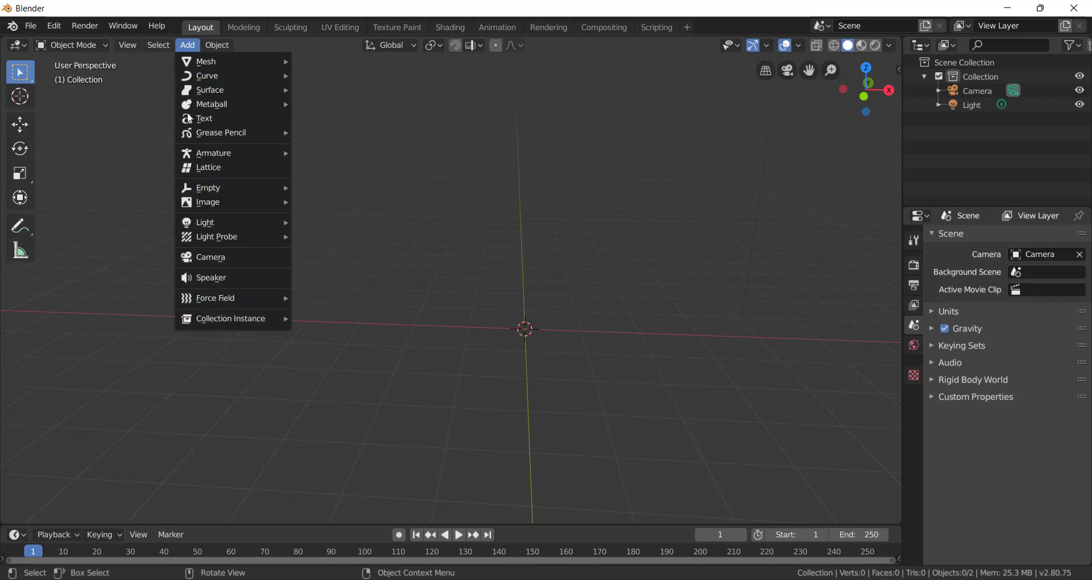
- Add a mesh cube at the world origin and delete it again
click(195, 45)
mouse_move(199, 61)
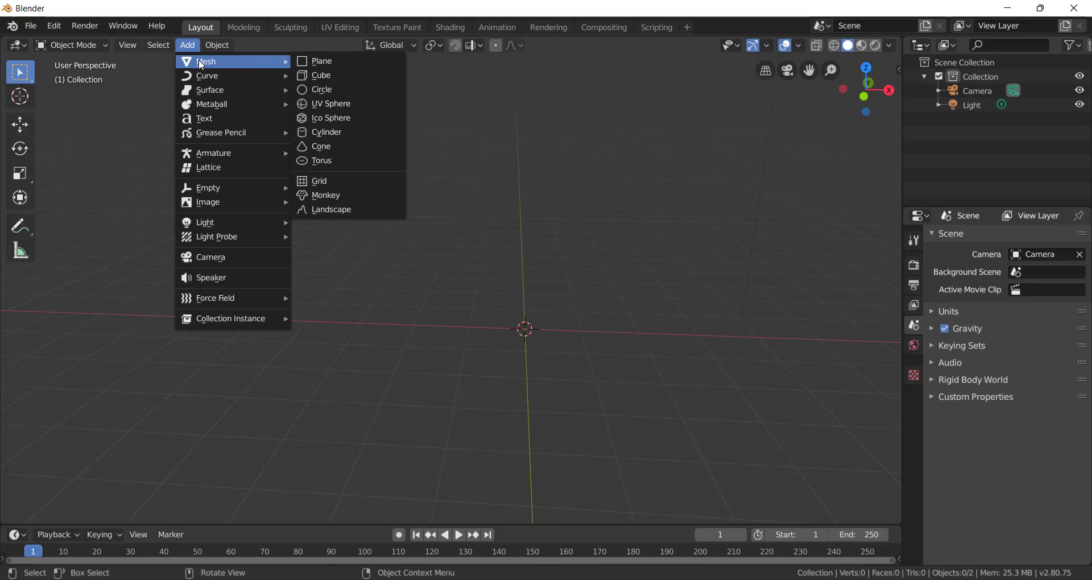
click(334, 76)
middle_drag(628, 312, 652, 344)
key(Delete)
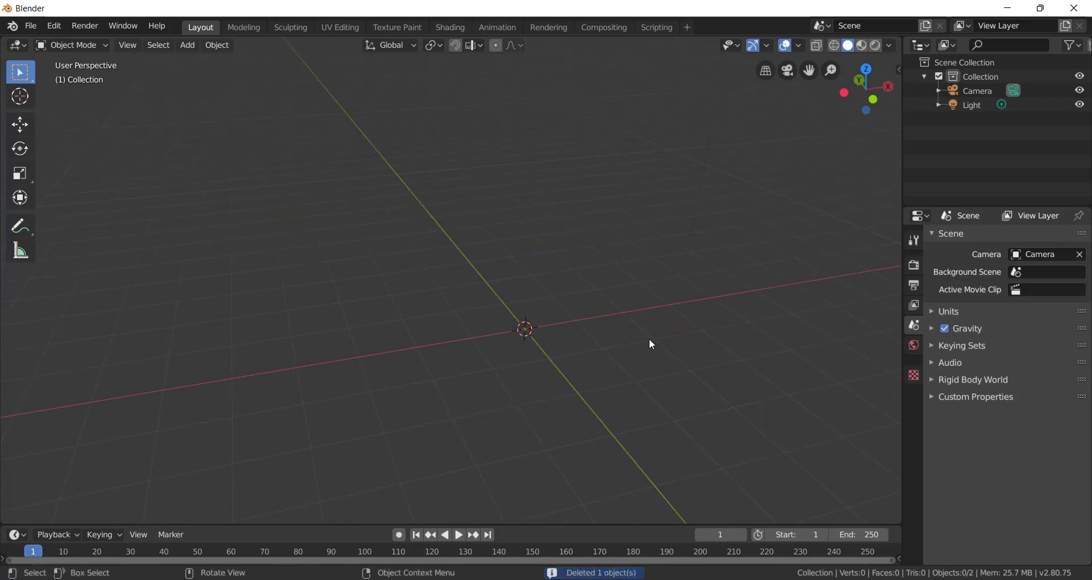
- Add a mesh cube at the world origin
key(shift+a)
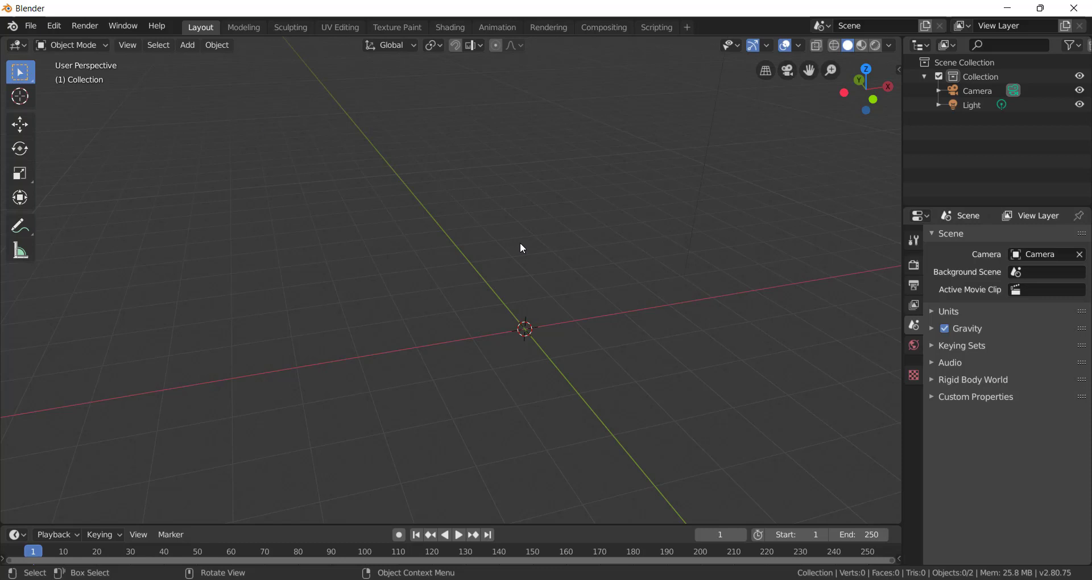
key(shift+a)
mouse_move(520, 283)
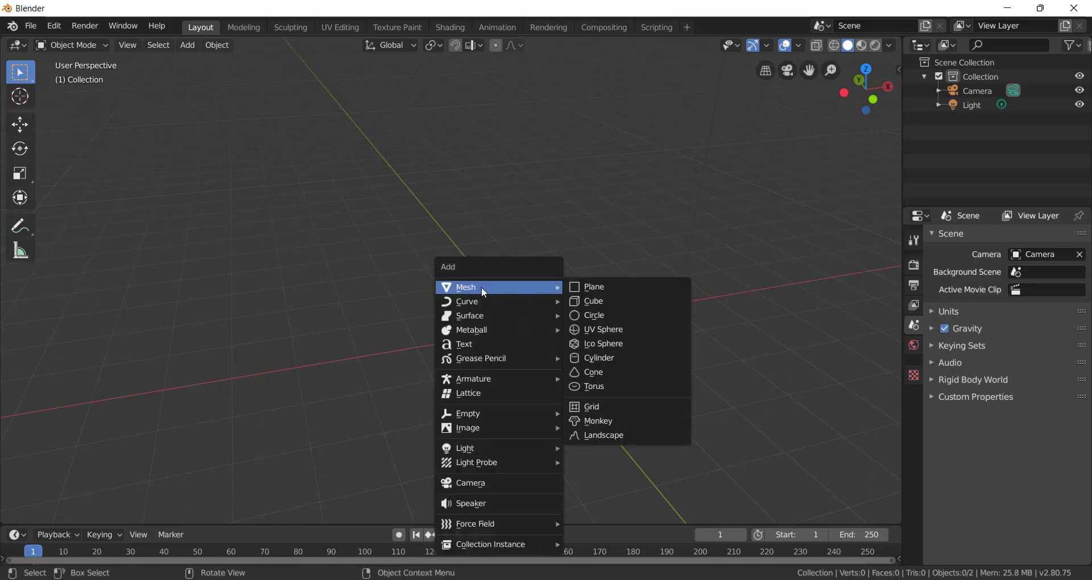
click(607, 302)
- Move the cube straight up along the global Z axis to about 1.69 m
middle_drag(523, 314, 551, 312)
key(g)
key(z)
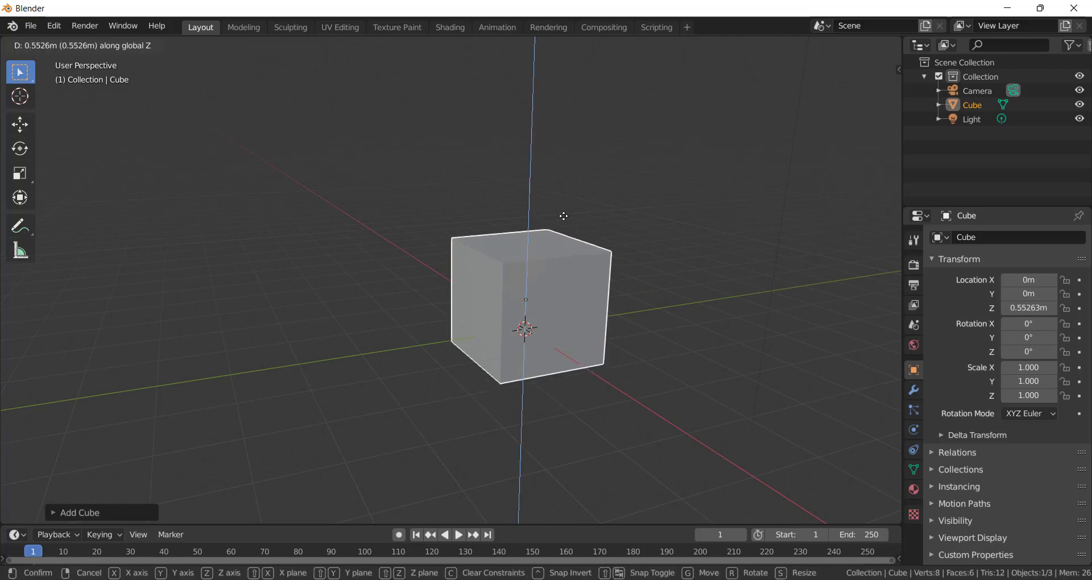
click(565, 165)
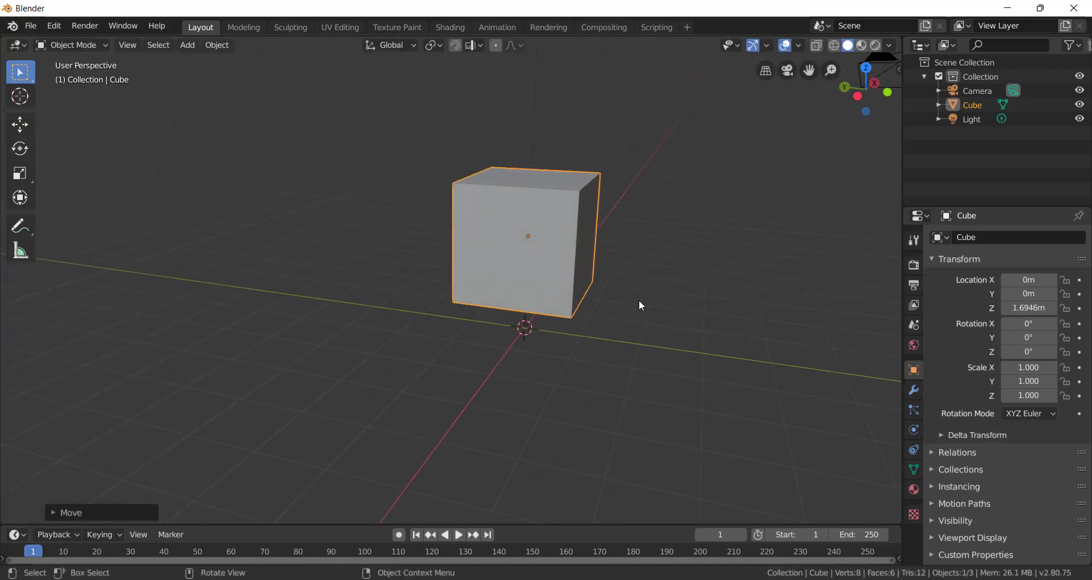
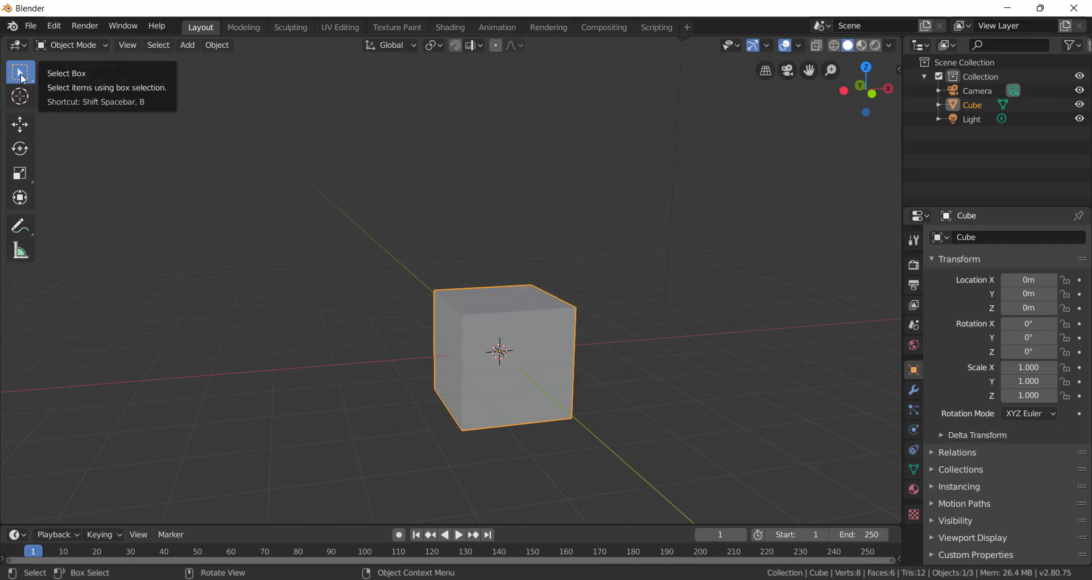
- Box-select an empty area, reselect the cube, and place the 3D cursor in empty space away from the cube
drag(586, 107, 321, 211)
click(542, 323)
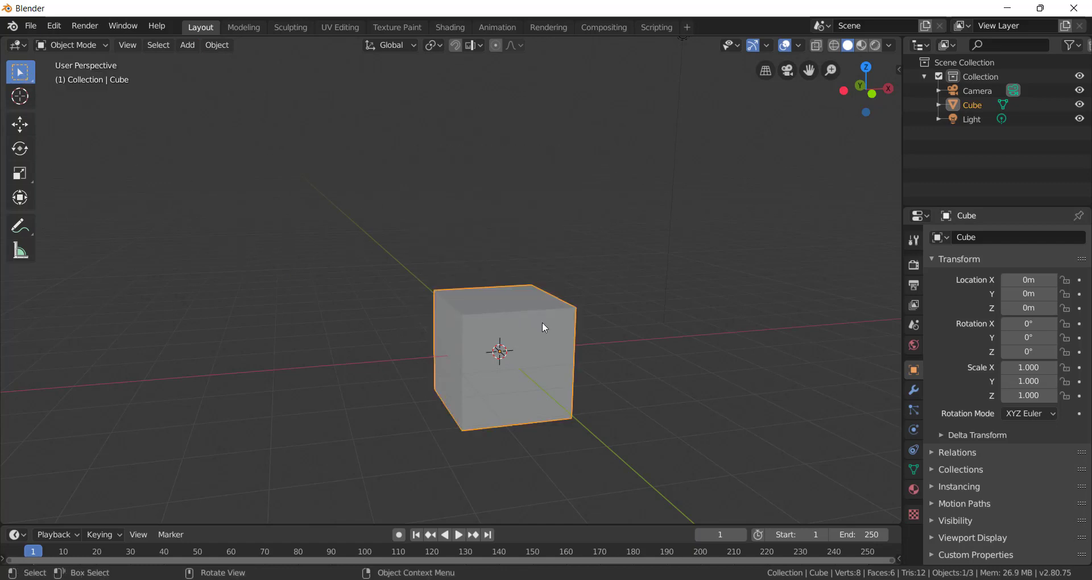
click(19, 96)
click(515, 232)
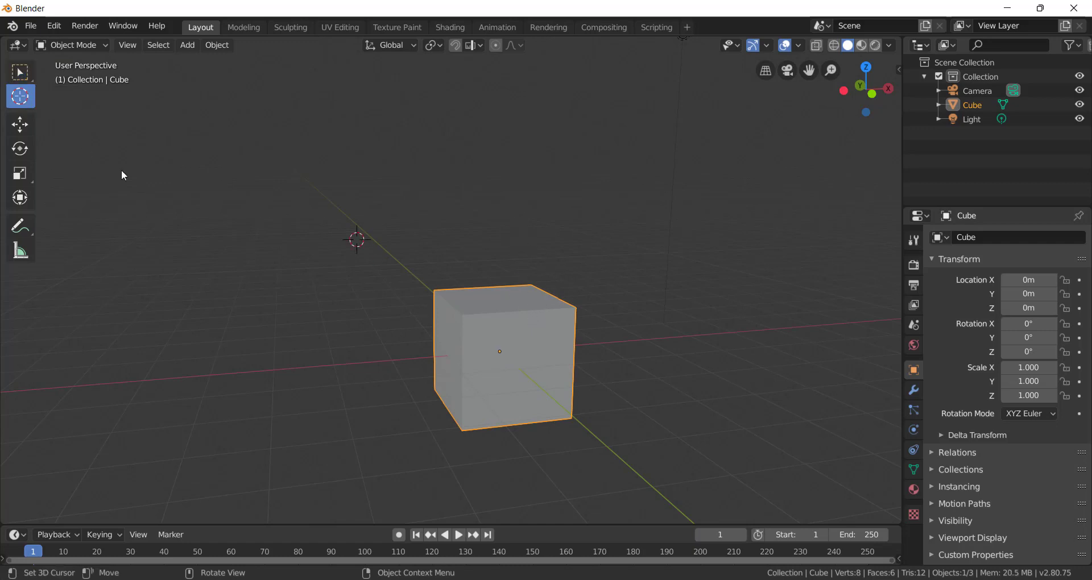
- Try moving the cube along the global Z and X axes with the Move tool, undoing each move
click(20, 124)
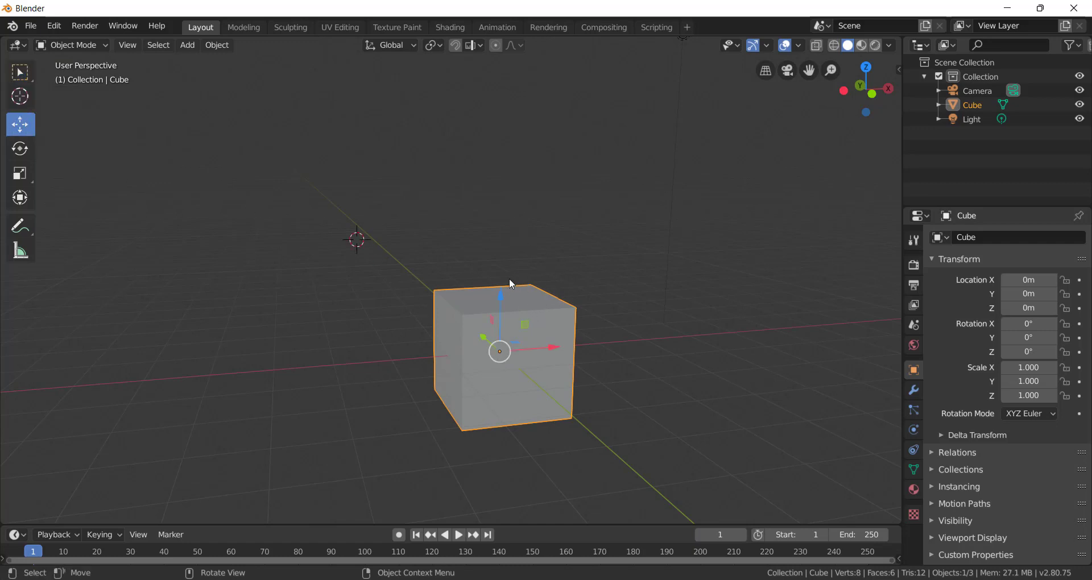
drag(503, 278, 553, 186)
key(ctrl+z)
middle_drag(579, 256, 506, 308)
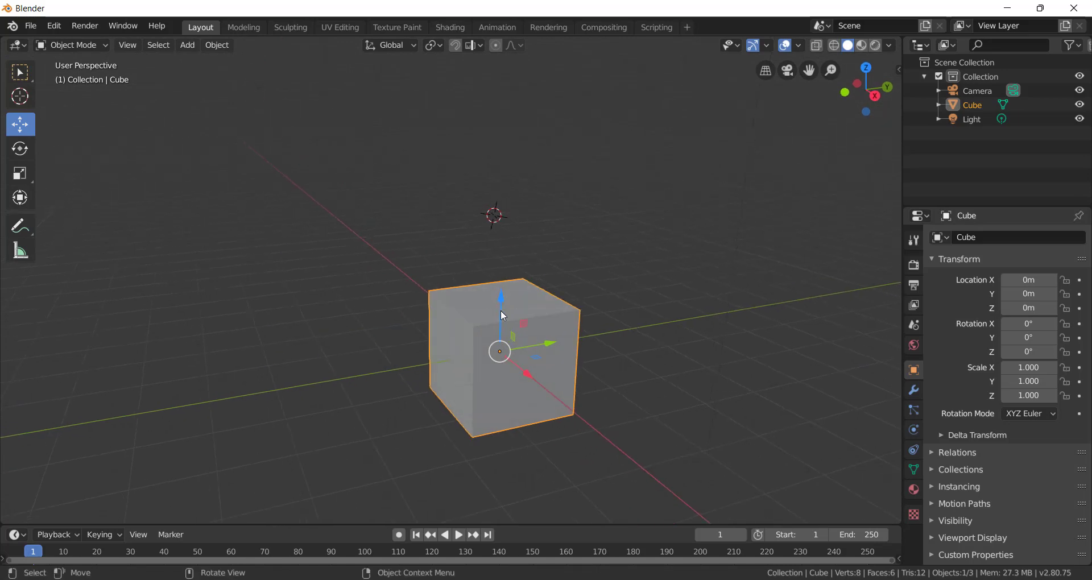
drag(502, 303, 548, 236)
key(ctrl+z)
drag(531, 381, 592, 408)
key(ctrl+z)
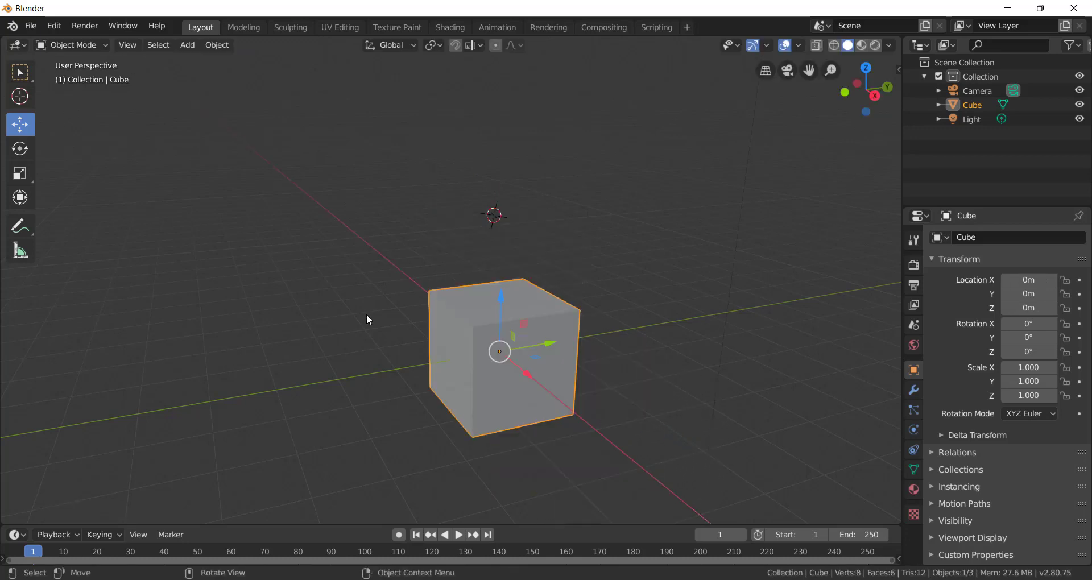
- Try rotating the cube about single axes with the Rotate tool, undoing each rotation
click(27, 152)
mouse_move(521, 340)
mouse_down()
mouse_move(520, 359)
mouse_move(528, 352)
mouse_up()
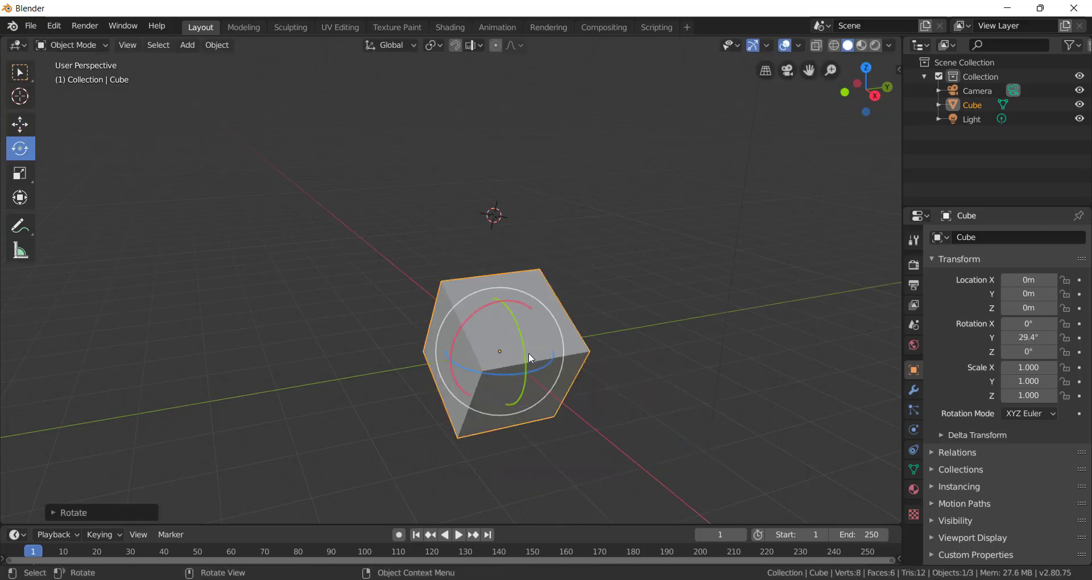
key(ctrl+z)
drag(482, 313, 460, 322)
key(ctrl+z)
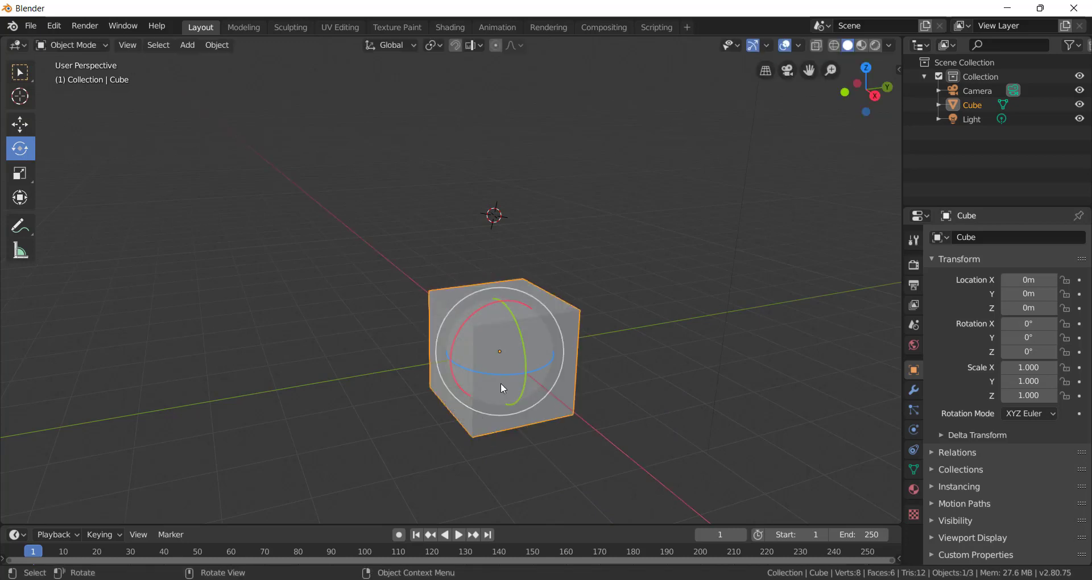
drag(503, 389, 535, 380)
key(ctrl+z)
- Try scaling the cube along X and as a whole with the Scale tool, undoing or cancelling each change
click(33, 175)
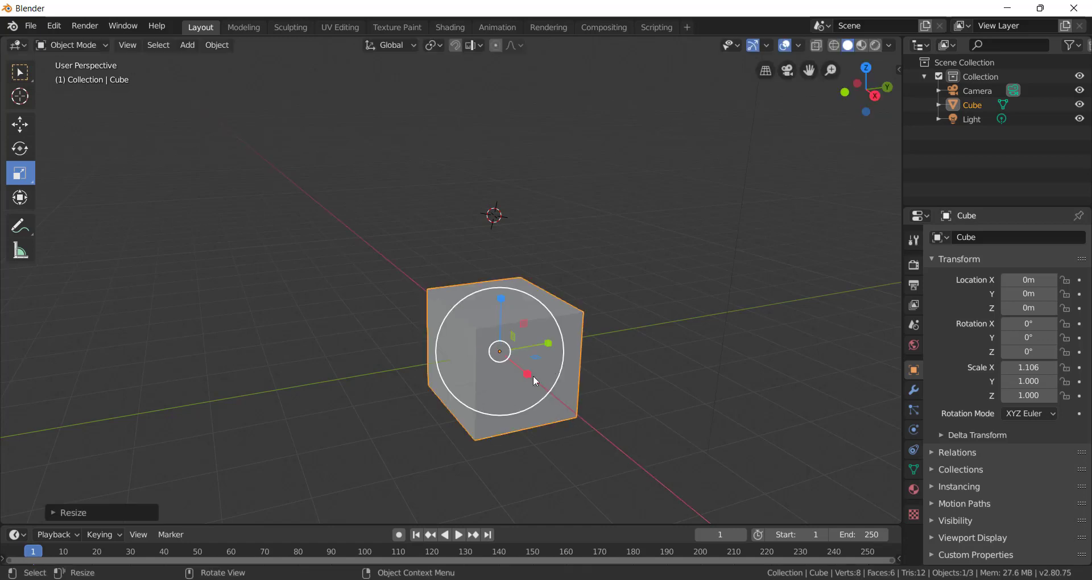
key(ctrl+z)
drag(526, 341, 508, 277)
key(ctrl+z)
key(ctrl+z)
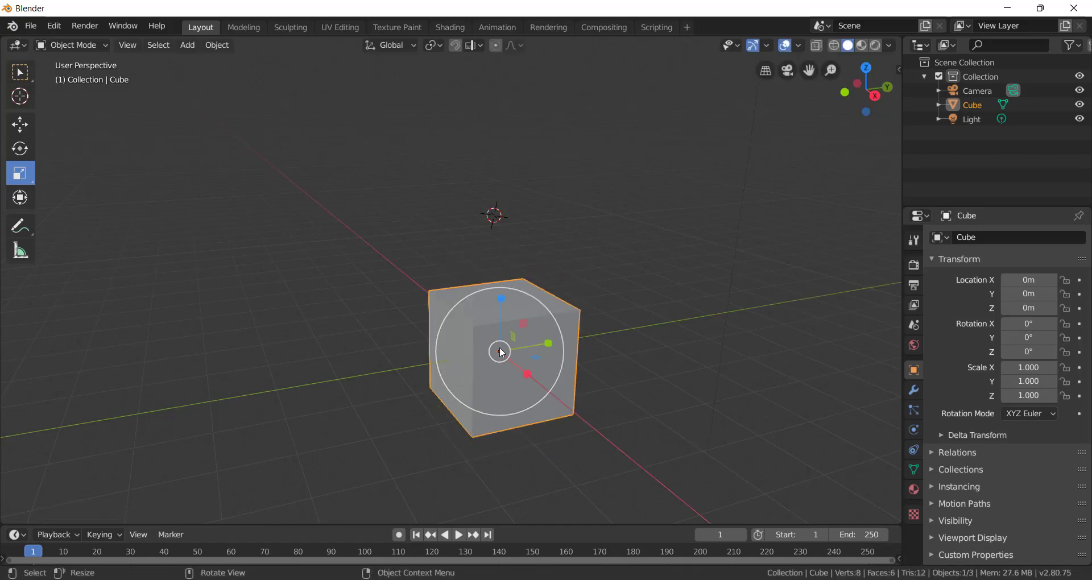
drag(502, 352, 501, 351)
key(ctrl+z)
middle_drag(501, 350, 547, 349)
key(s)
right_click(506, 351)
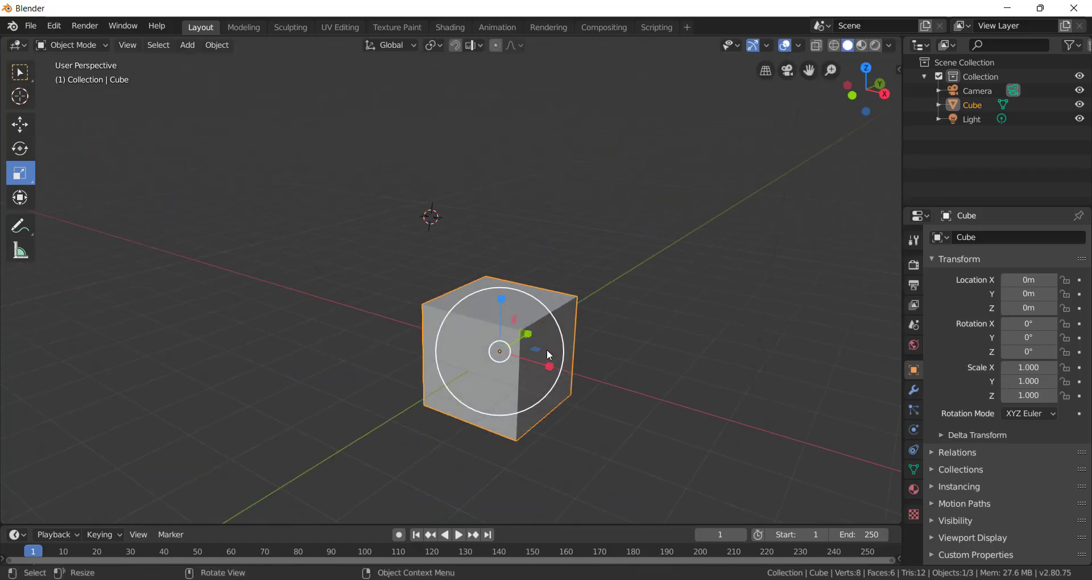
- Switch to the box selection tool, try two free moves of the cube, and undo both
click(20, 71)
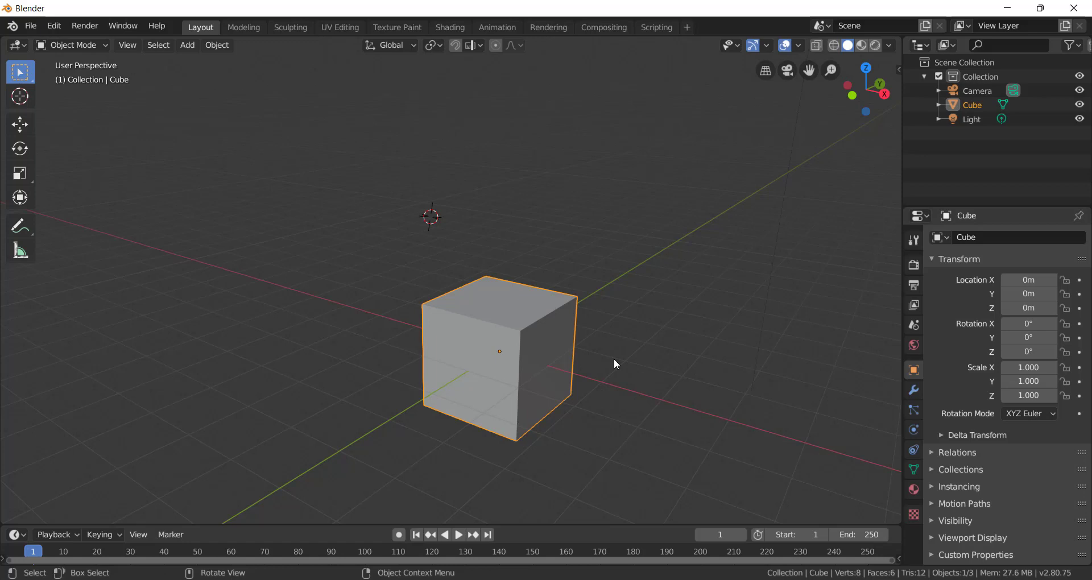
key(g)
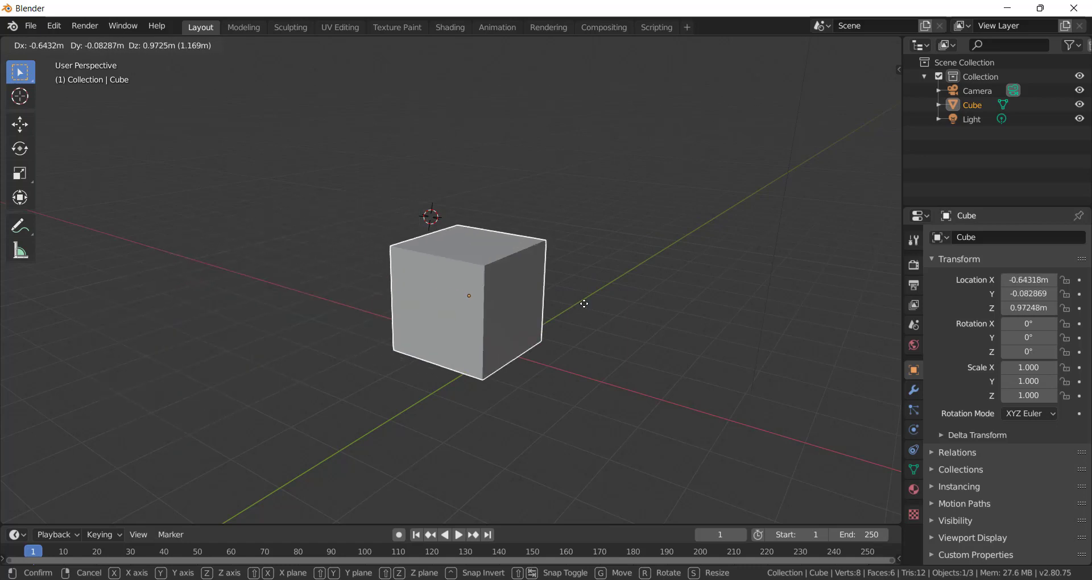
click(456, 317)
middle_drag(644, 309, 567, 310)
key(g)
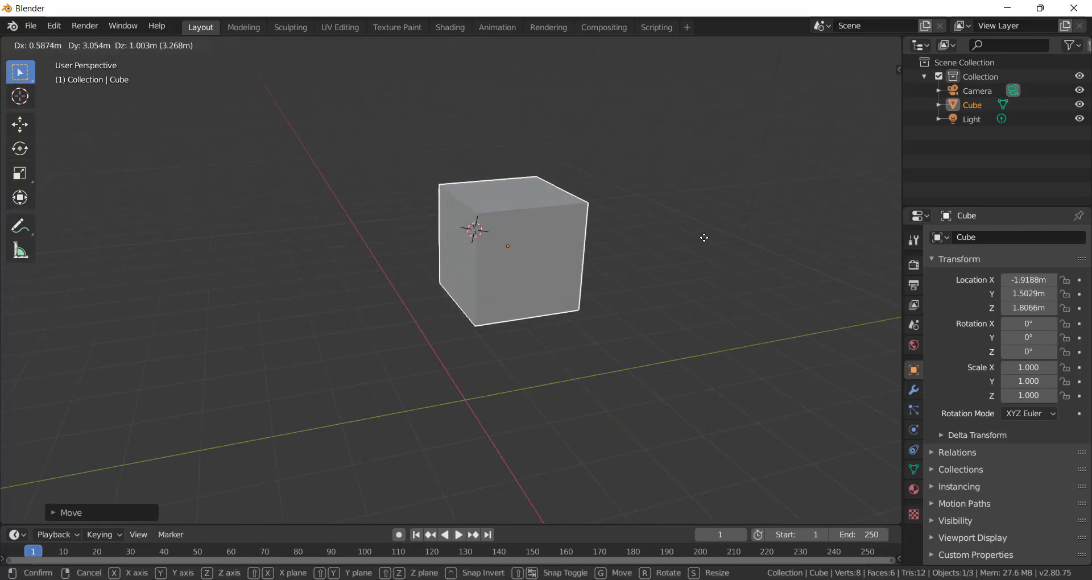
click(697, 337)
middle_drag(695, 331, 671, 317)
key(ctrl+z)
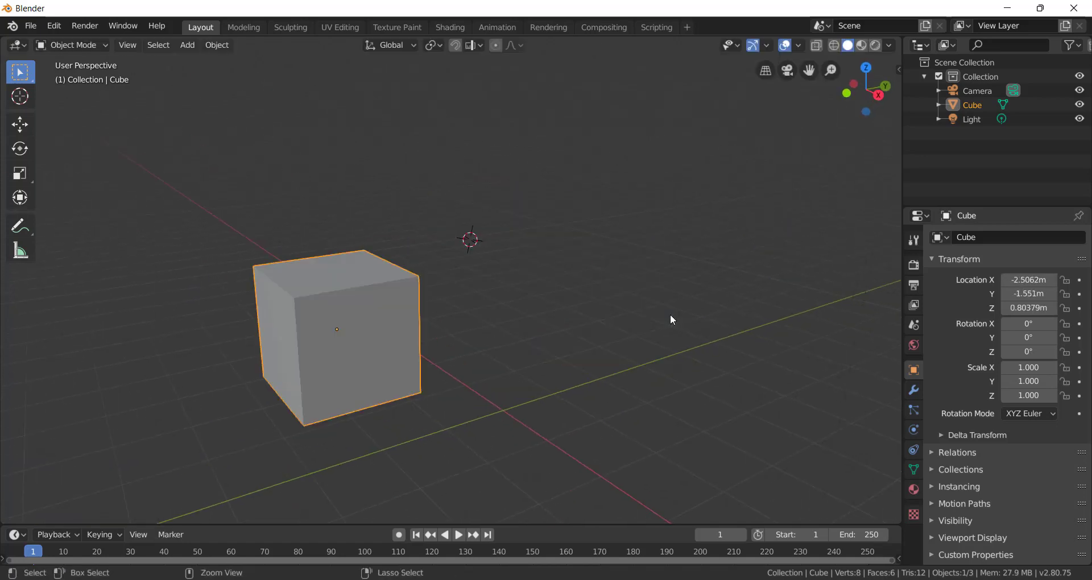
key(ctrl+z)
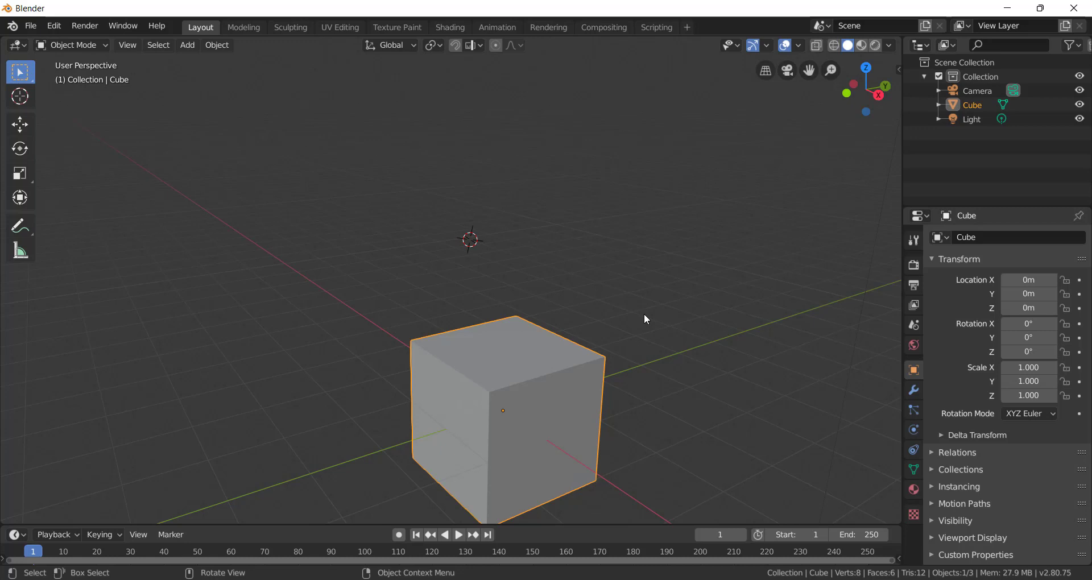
- Move the cube along the global Y axis to about -0.33 m after trying the Z and X constraints
key(g)
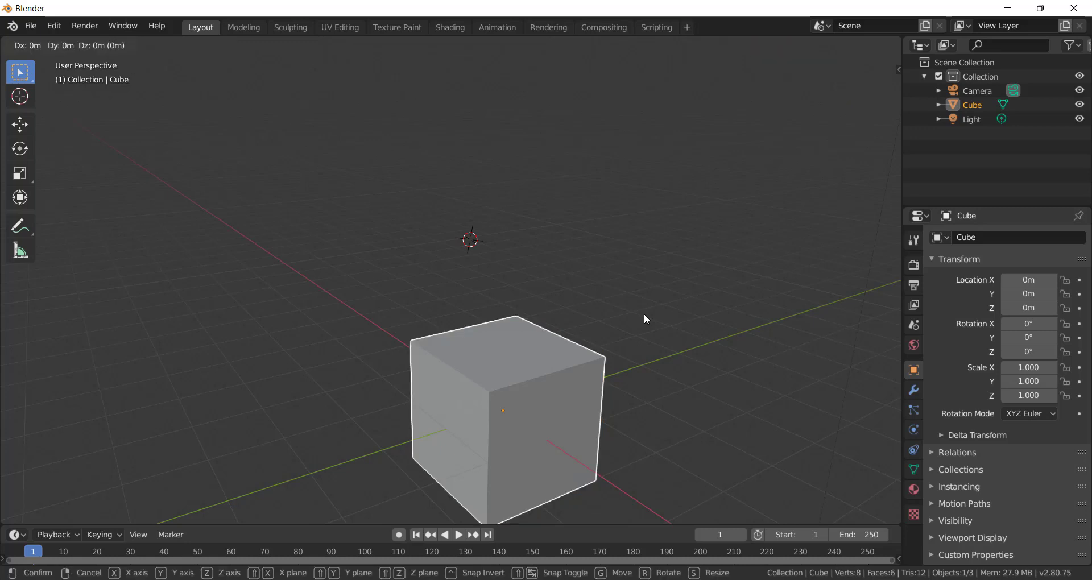
key(z)
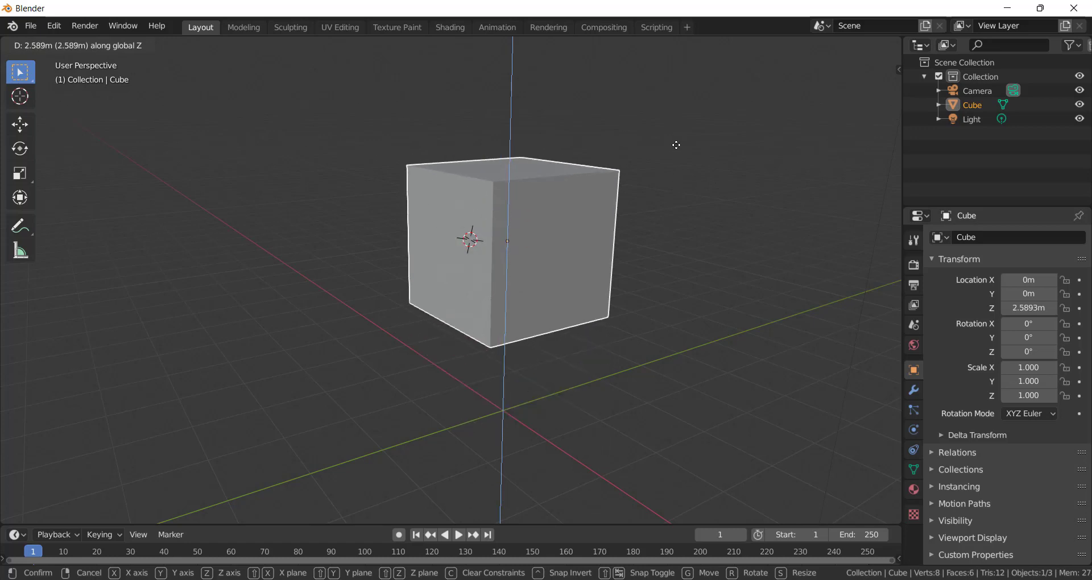
key(x)
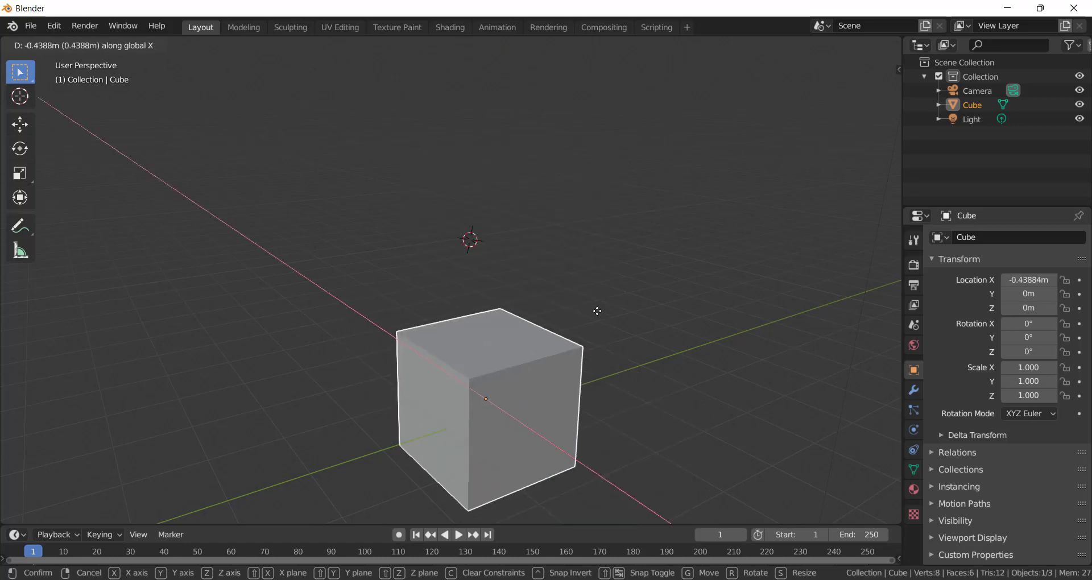
key(y)
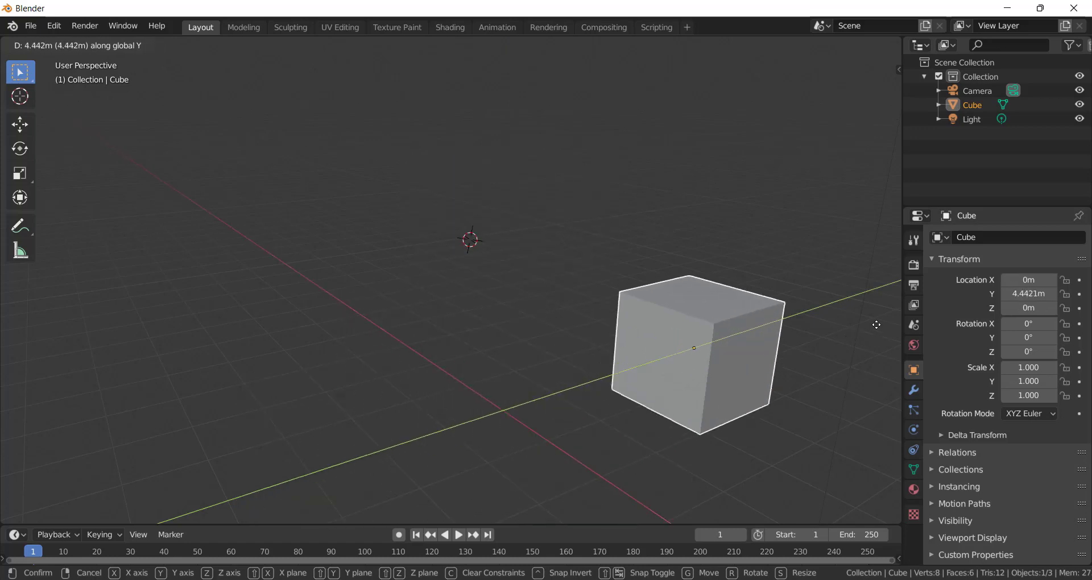
click(641, 367)
- Try rotating the cube freely and constrained to the global Z and Y axes, cancelling each rotation
mouse_move(565, 381)
middle_down()
mouse_move(647, 363)
mouse_move(547, 366)
mouse_move(561, 367)
middle_up()
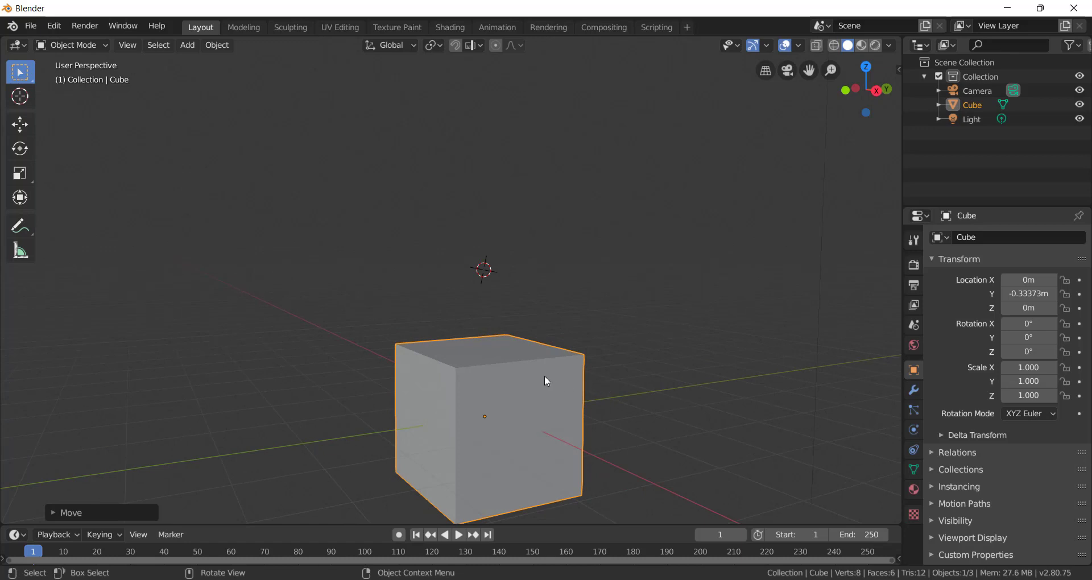
key(r)
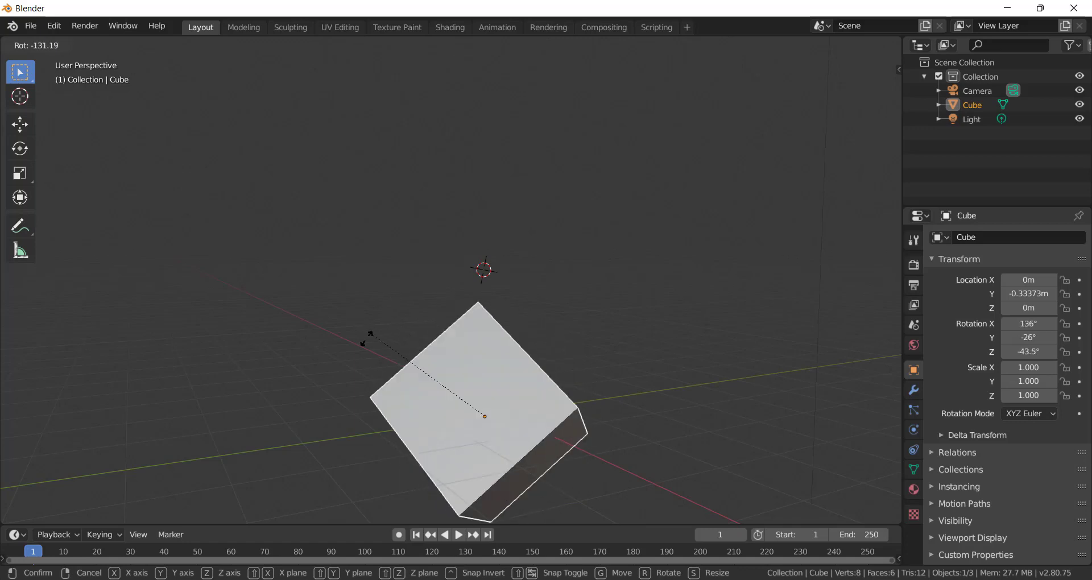
key(Escape)
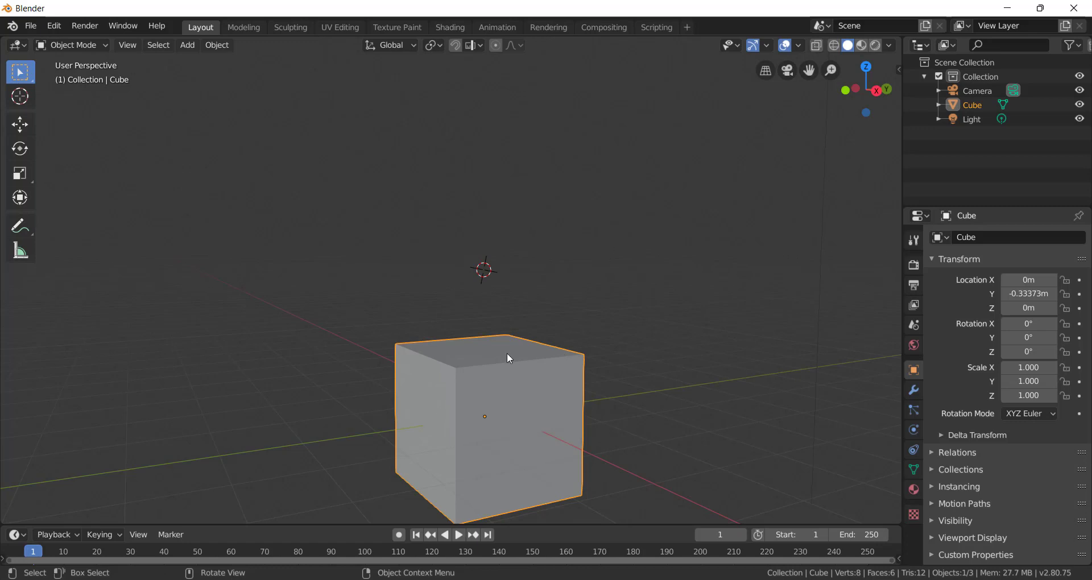
key(r)
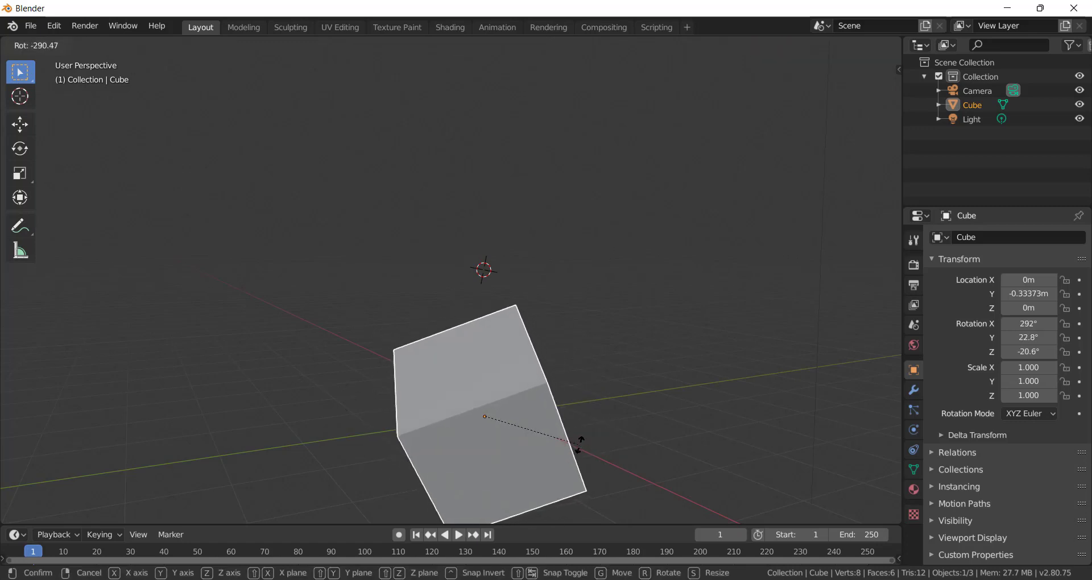
key(z)
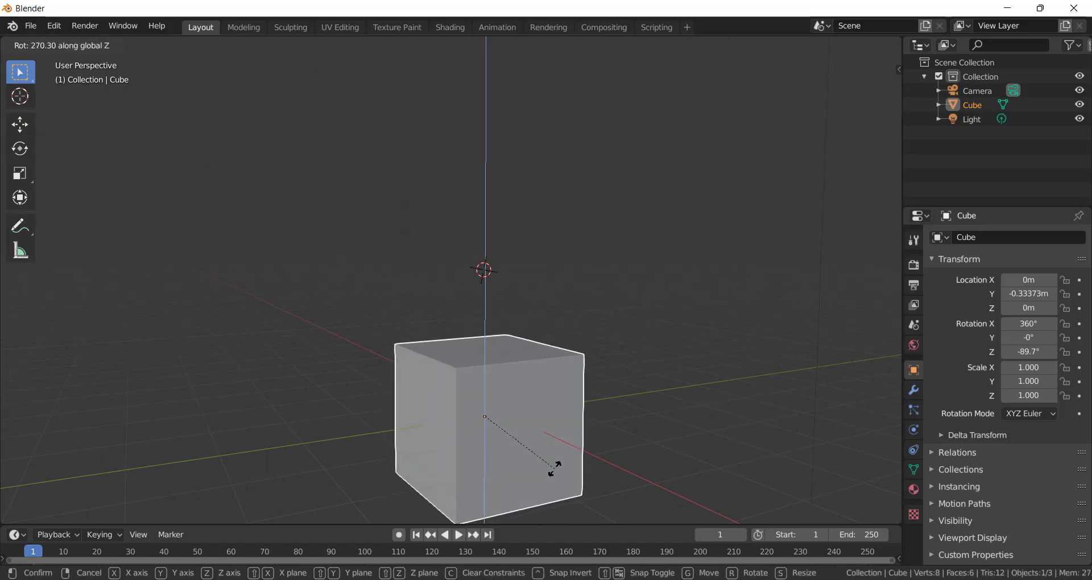
key(y)
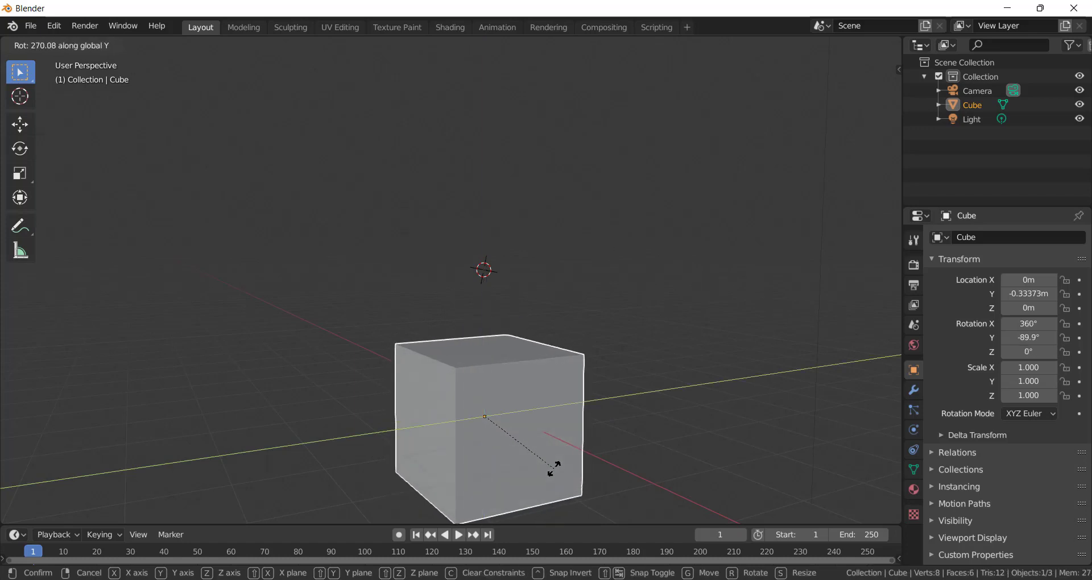
right_click(502, 413)
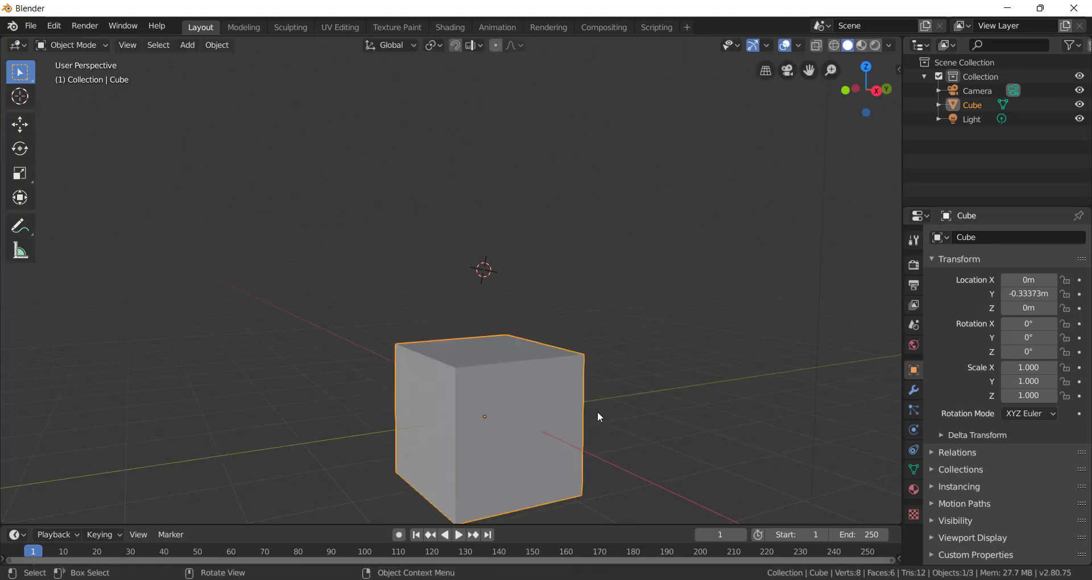
- Scale the cube along the X axis to about 3.06 and along the Z axis to about 0.82
key(s)
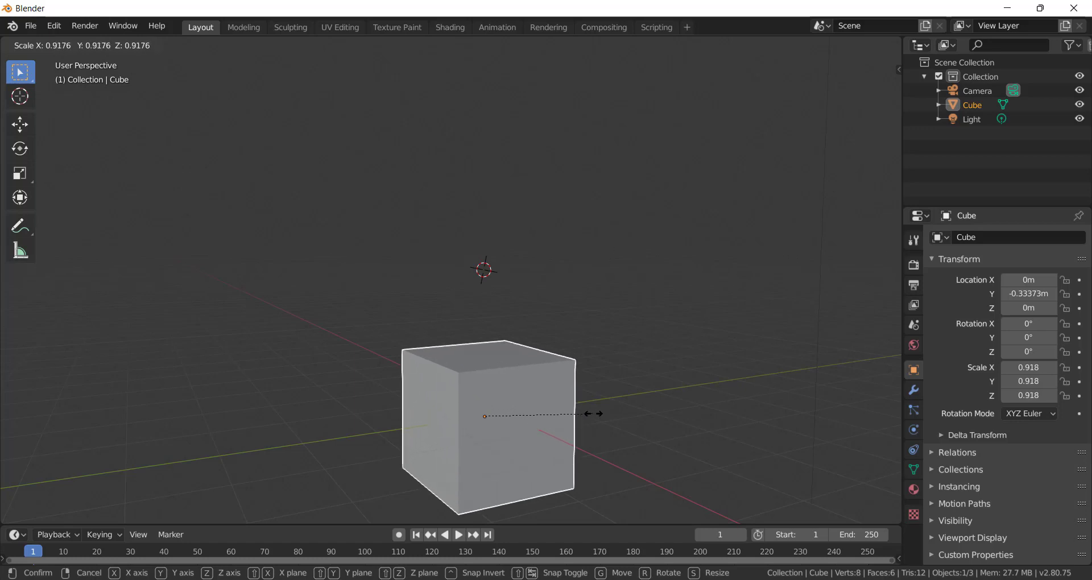
key(x)
click(757, 171)
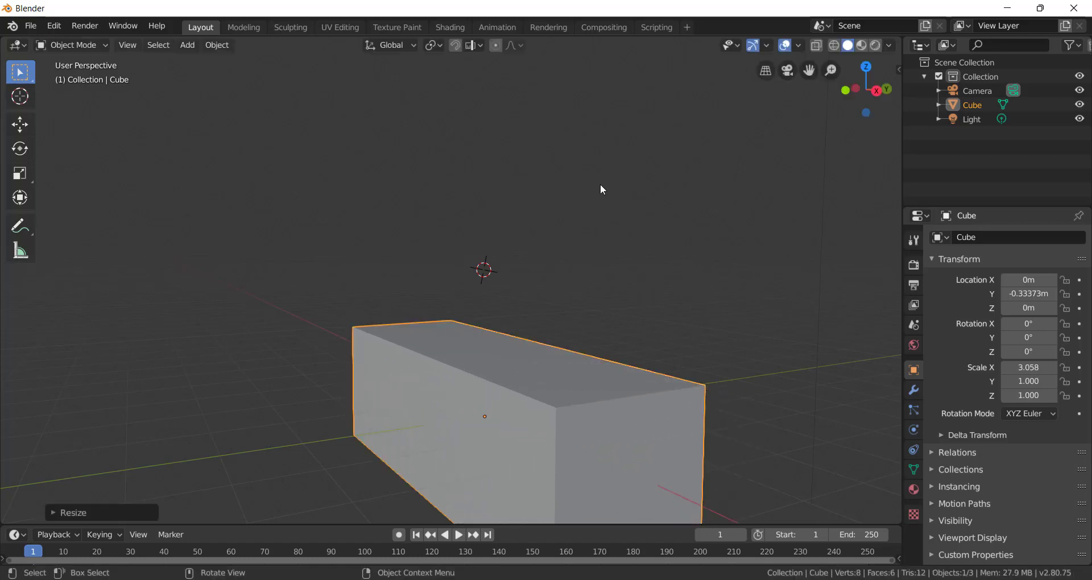
middle_drag(599, 183, 655, 273)
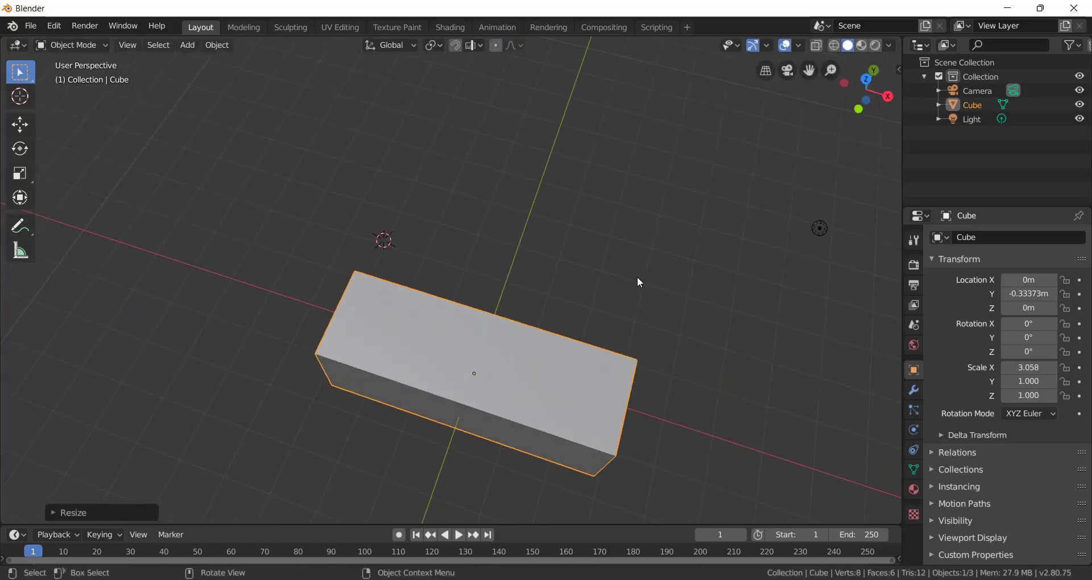
key(s)
key(z)
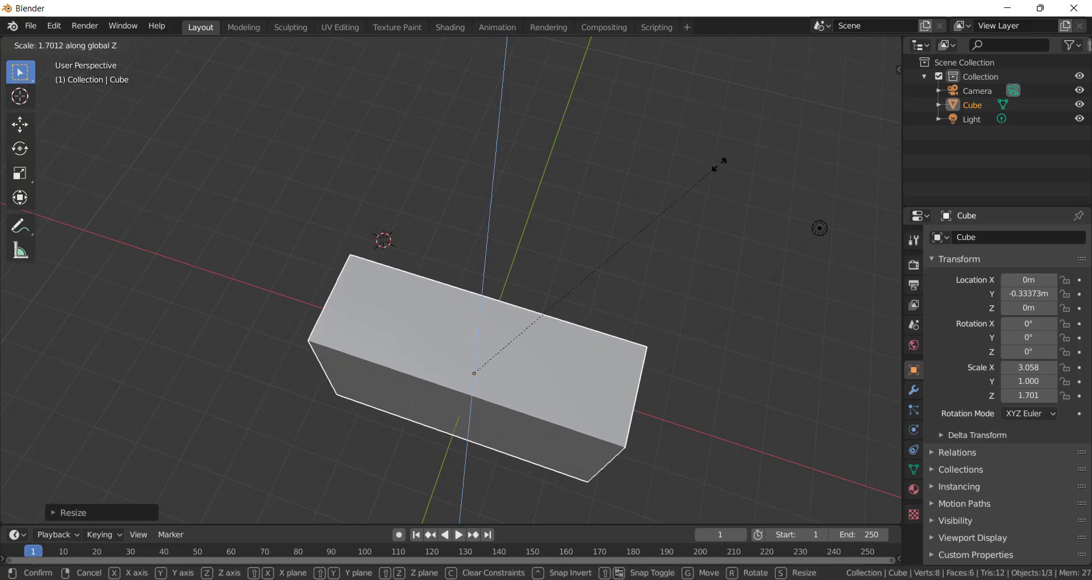
click(596, 277)
- Scale the stretched box along the global Y axis to about 2.09
middle_drag(596, 276, 592, 206)
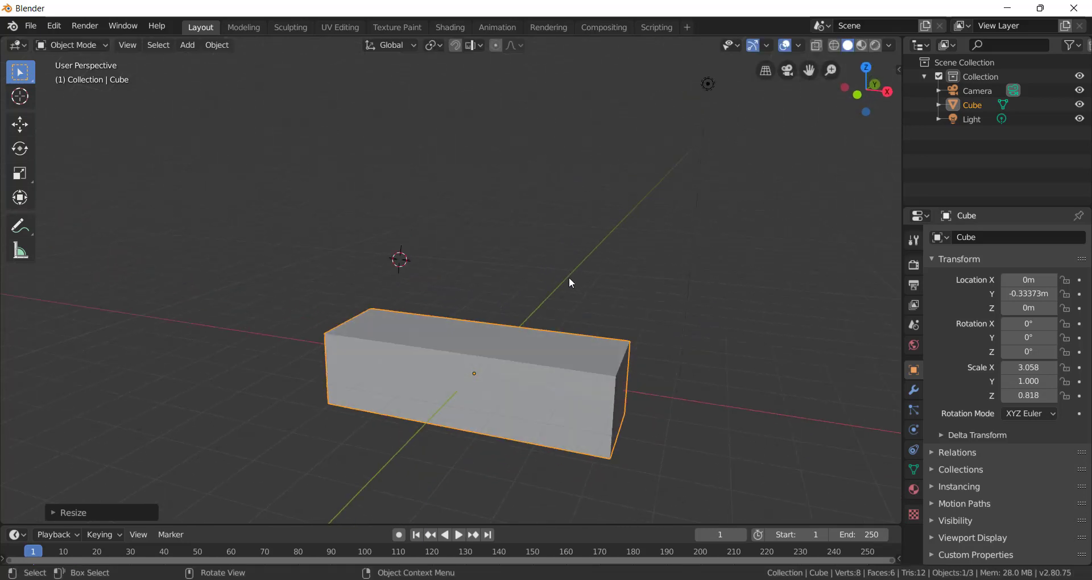
key(s)
key(y)
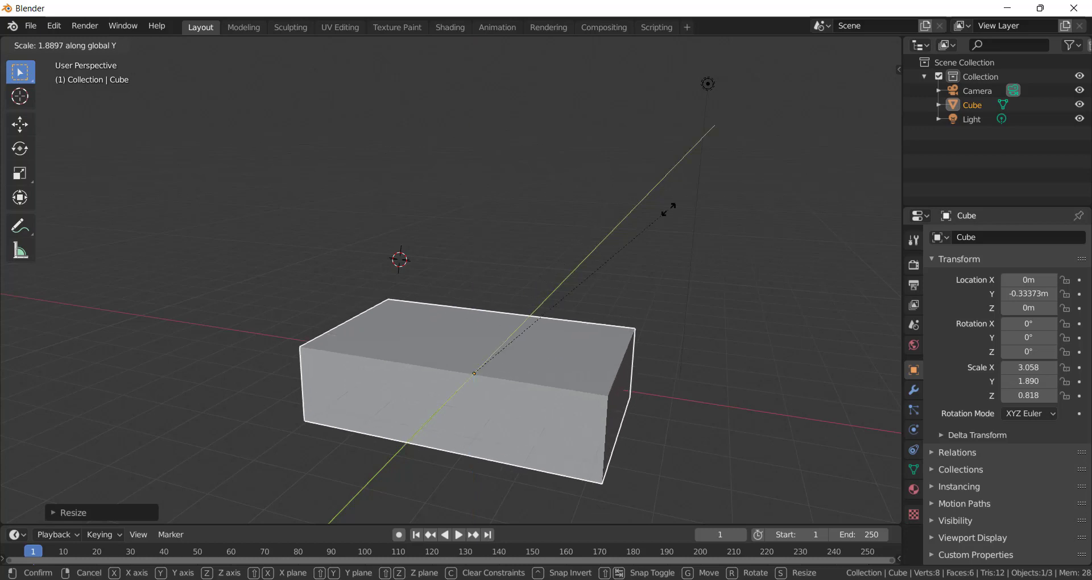
click(799, 200)
- Rotate the box about -16° around the global Z axis and tilt it about 7° around the global X axis
middle_drag(721, 237, 542, 300)
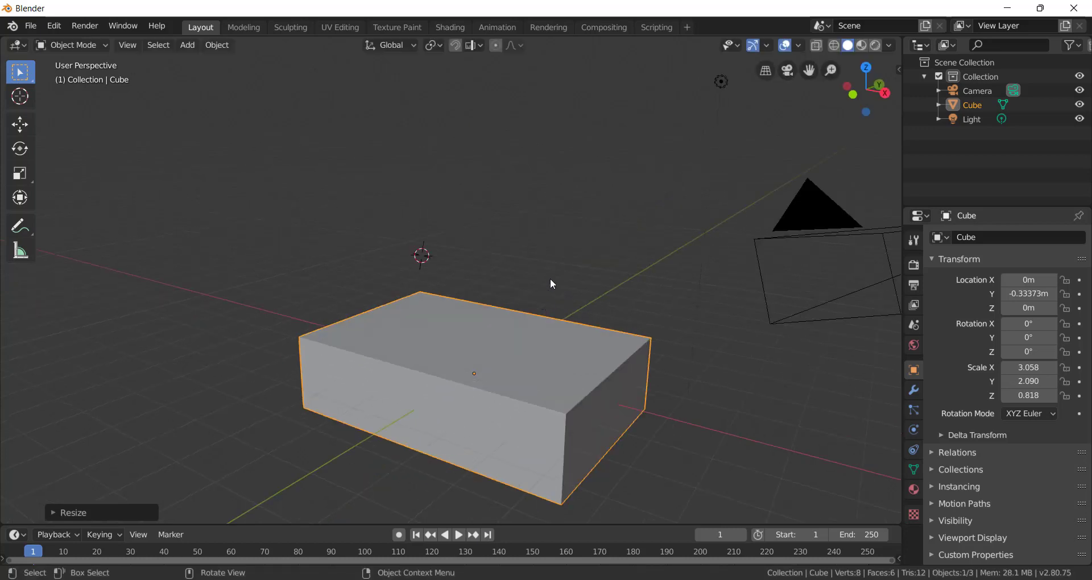
key(r)
key(z)
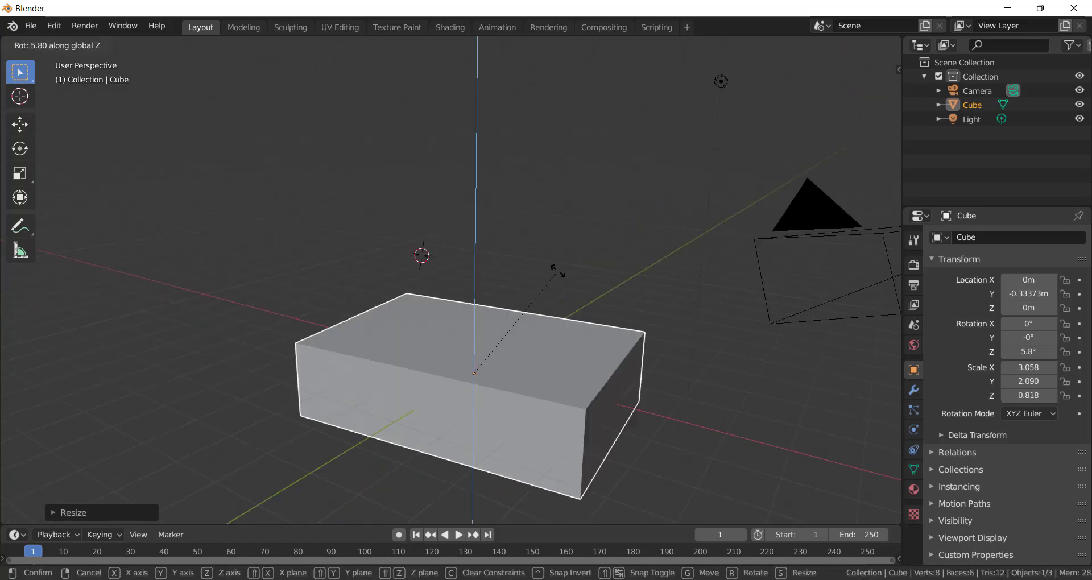
key(z)
key(z)
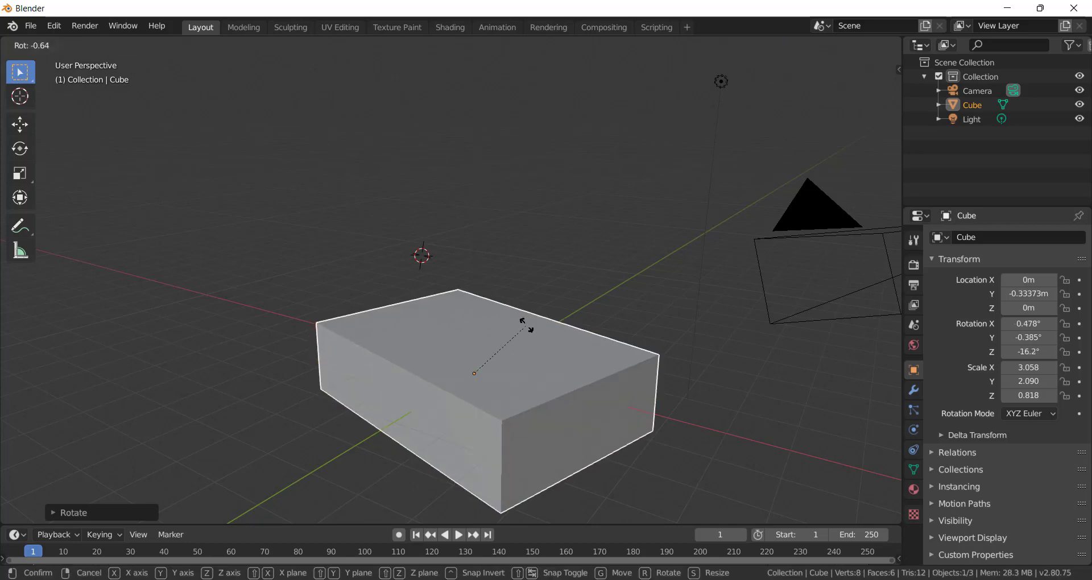
key(x)
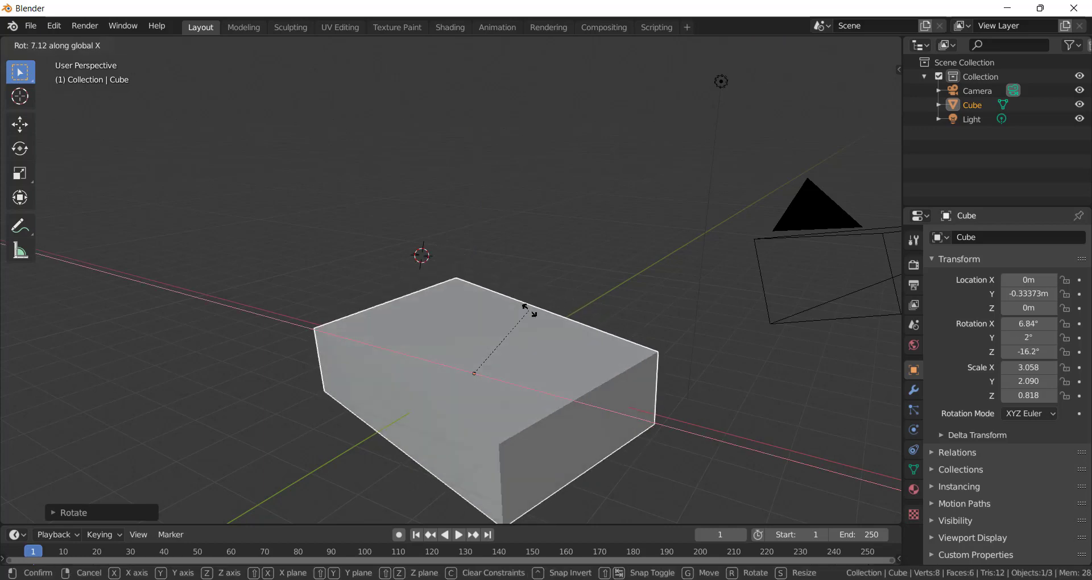
click(572, 300)
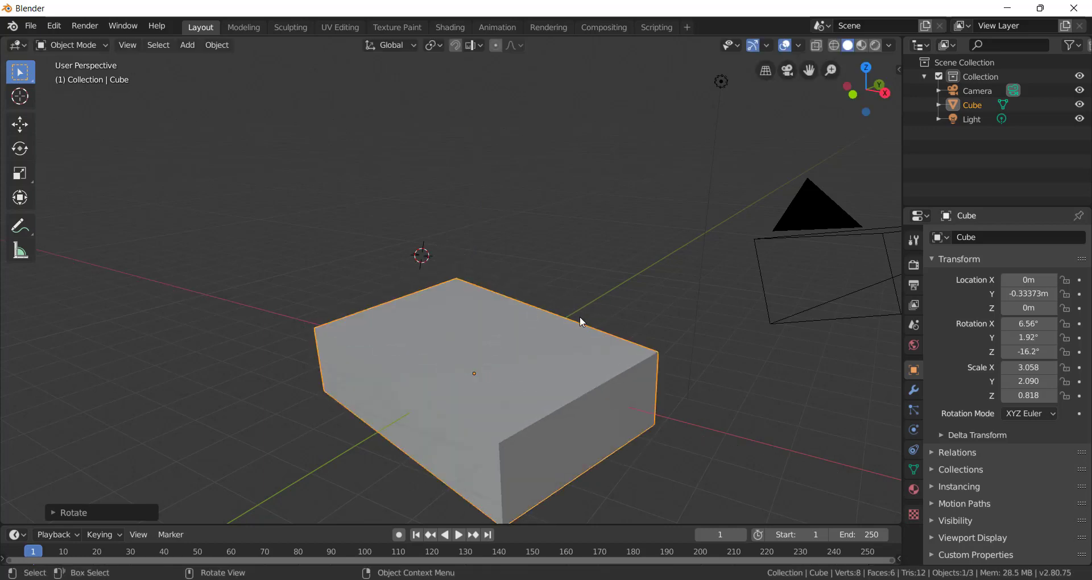
- Try moving the box along the global Z, X and Y axes in turn, and delete the box
key(g)
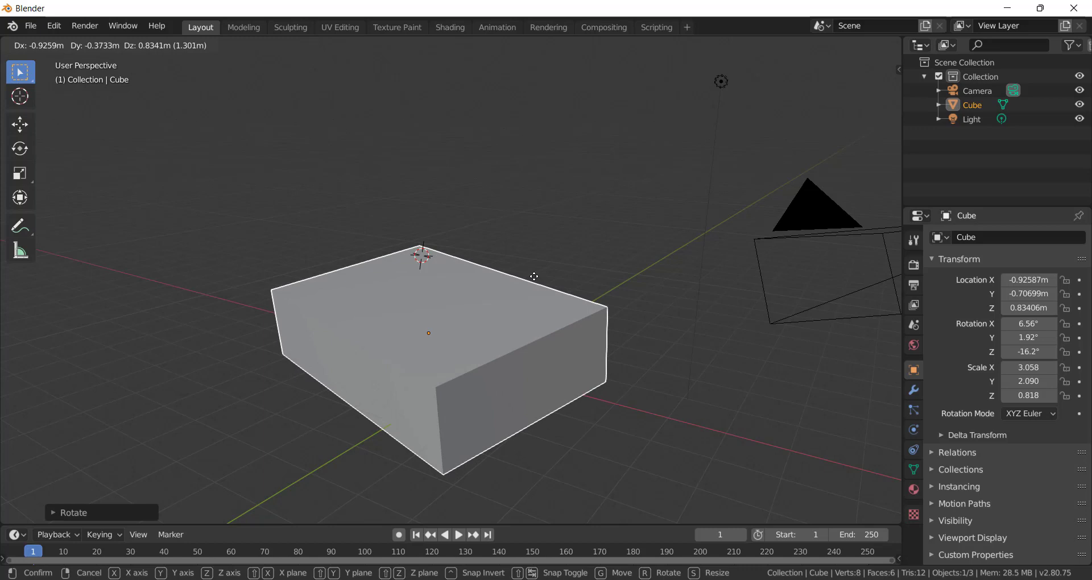
key(z)
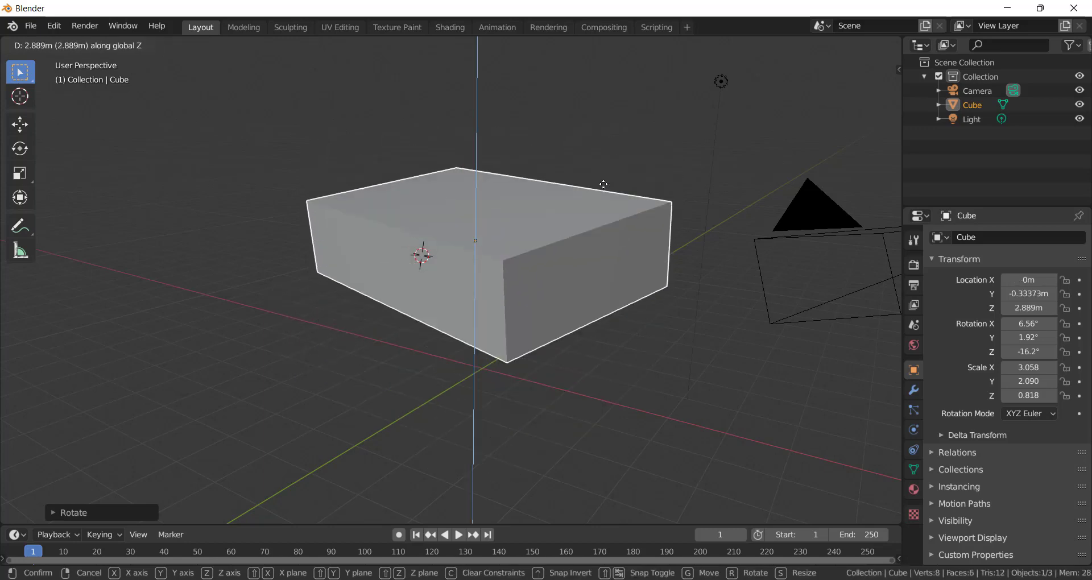
key(x)
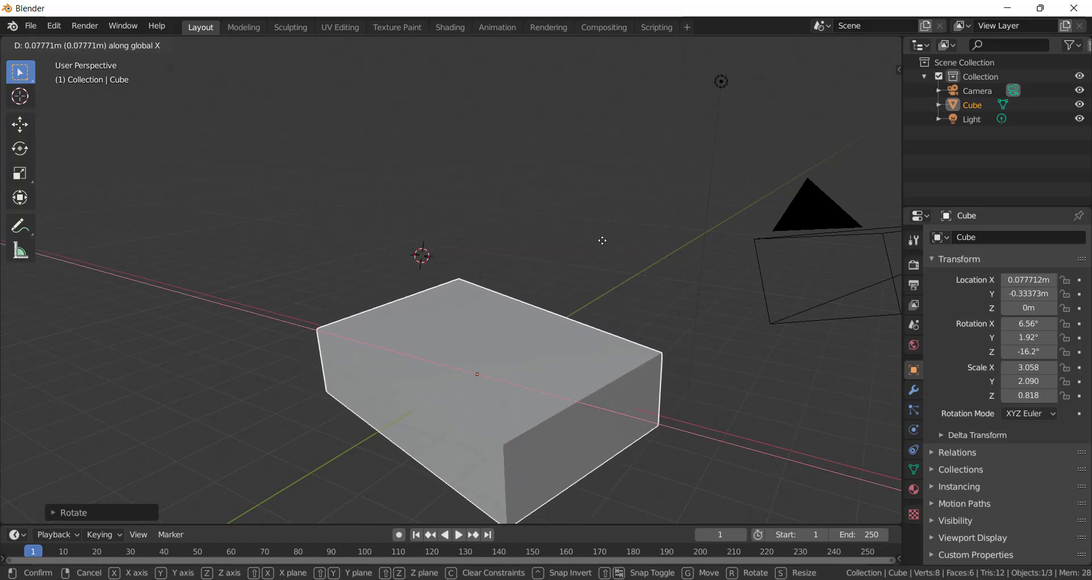
key(y)
click(530, 271)
middle_drag(531, 272, 490, 315)
key(Delete)
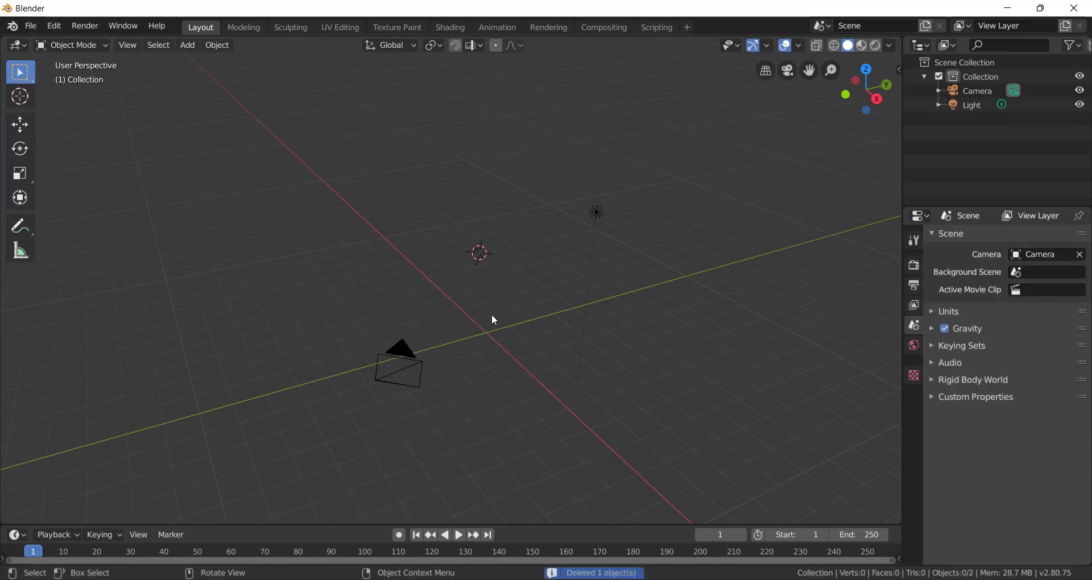
- Add a mesh cube and a UV sphere at the 3D cursor's off-origin position
key(shift+a)
mouse_move(497, 309)
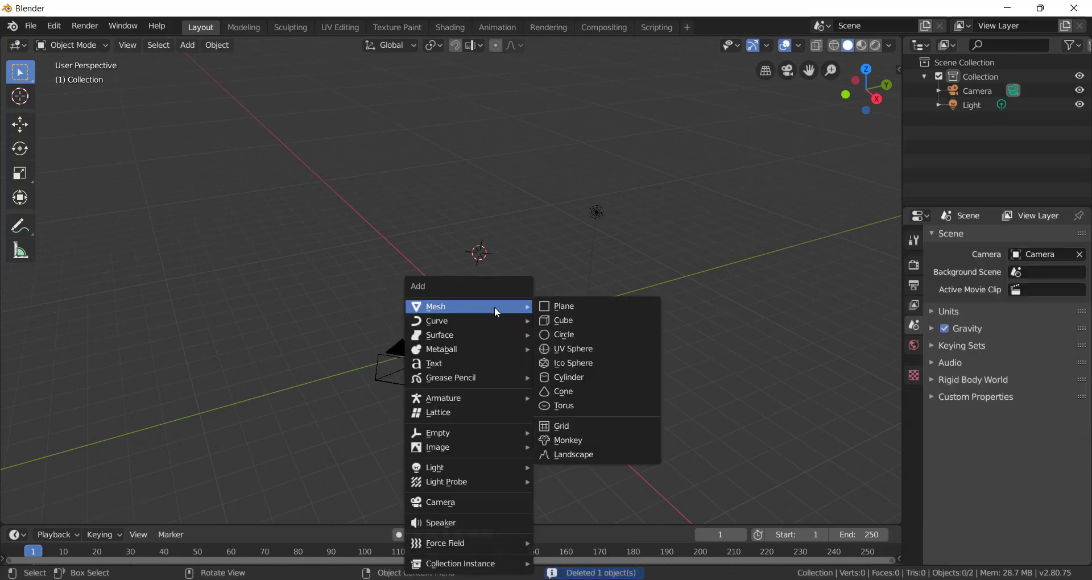
click(572, 311)
key(shift+a)
mouse_move(551, 279)
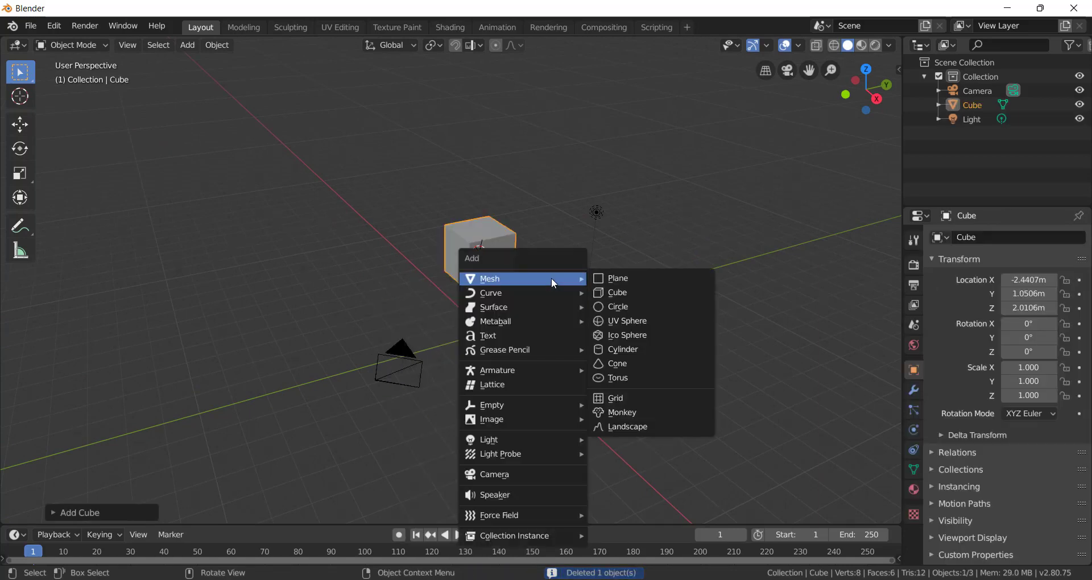
click(623, 327)
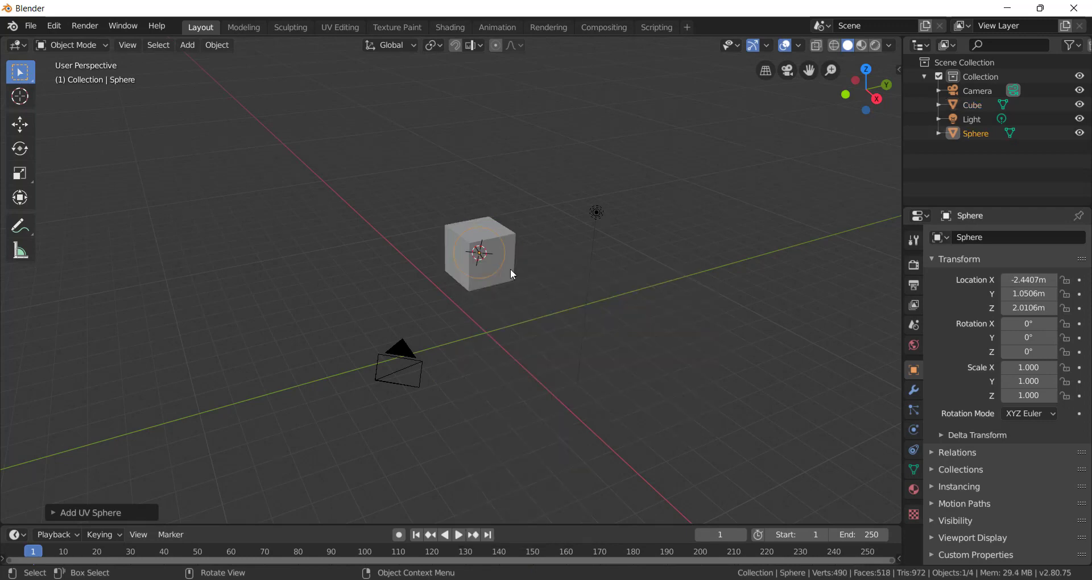
- Select both the cube and the UV sphere and delete them
middle_drag(510, 268, 591, 256)
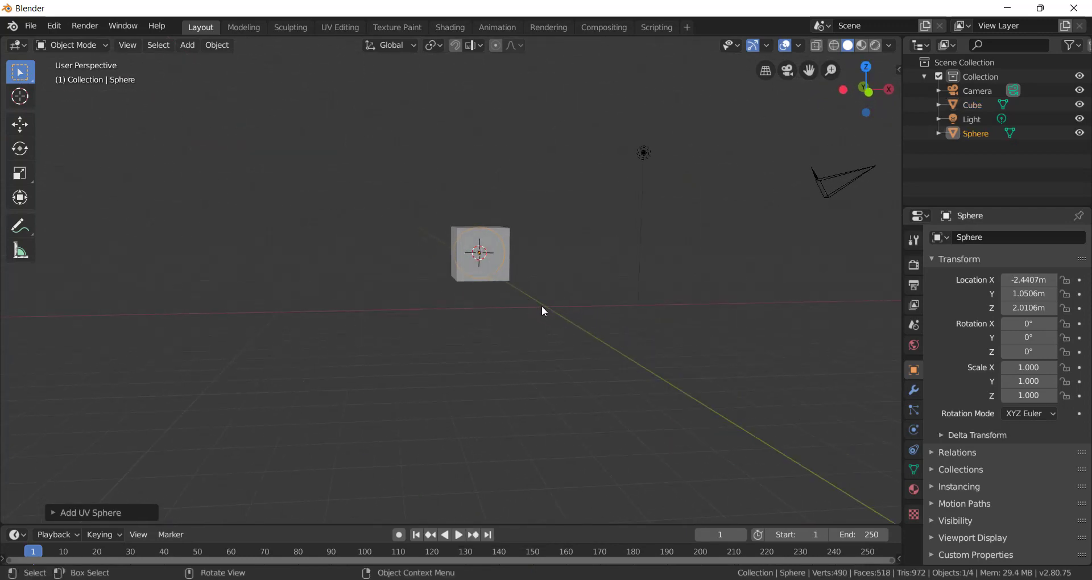
scroll(546, 309, up, 3)
middle_drag(599, 330, 505, 234)
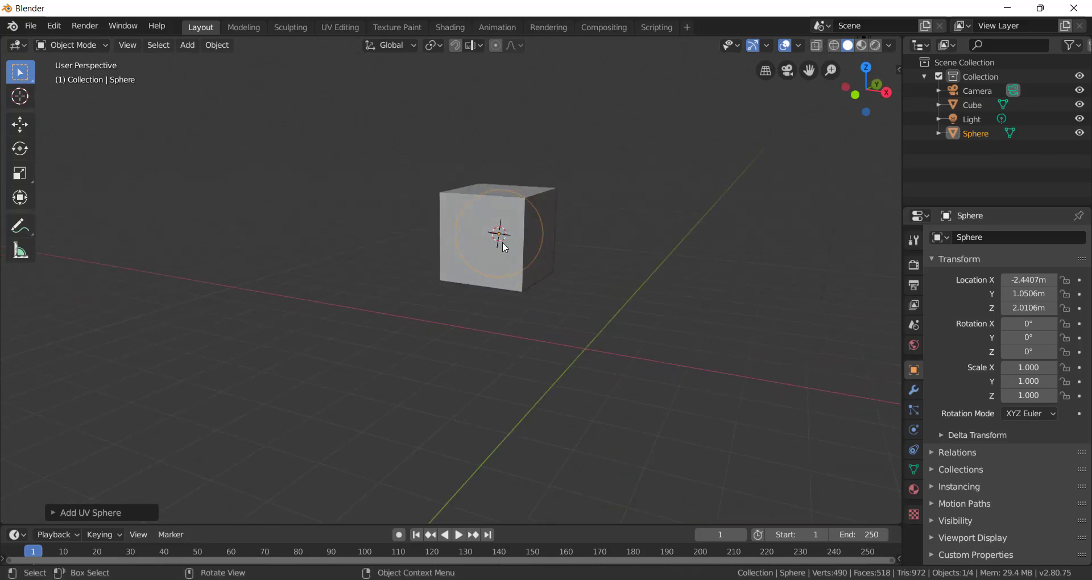
shift+drag(578, 164, 538, 205)
key(Delete)
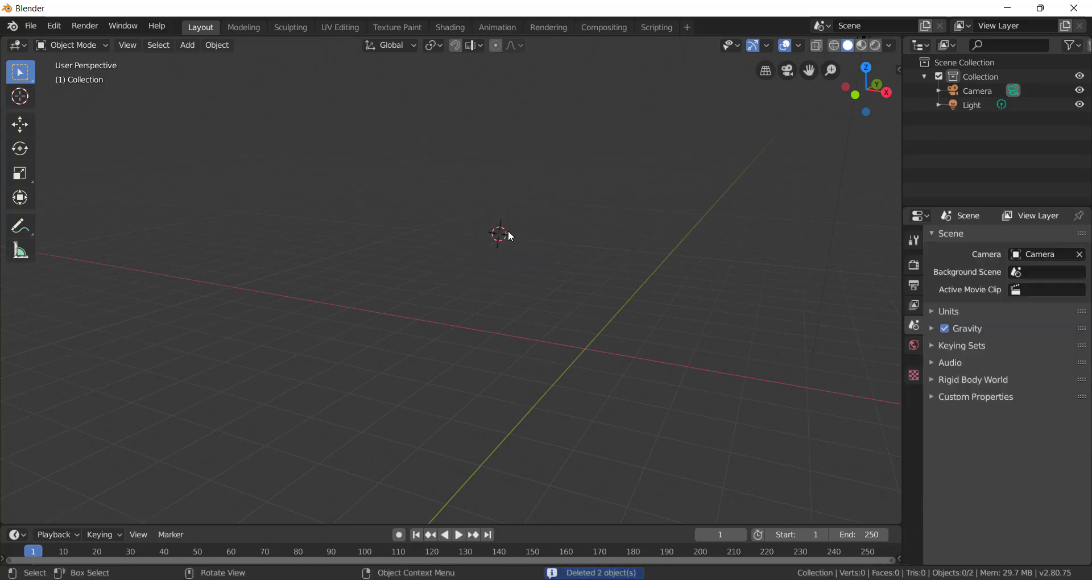
- Snap the 3D cursor to the world origin
middle_drag(508, 231, 526, 244)
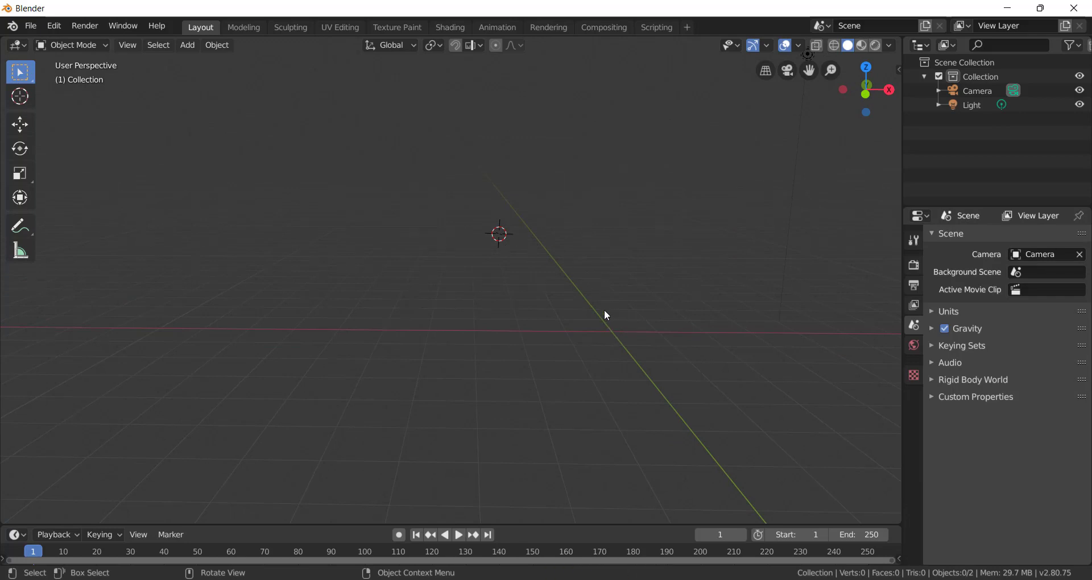
key(shift+s)
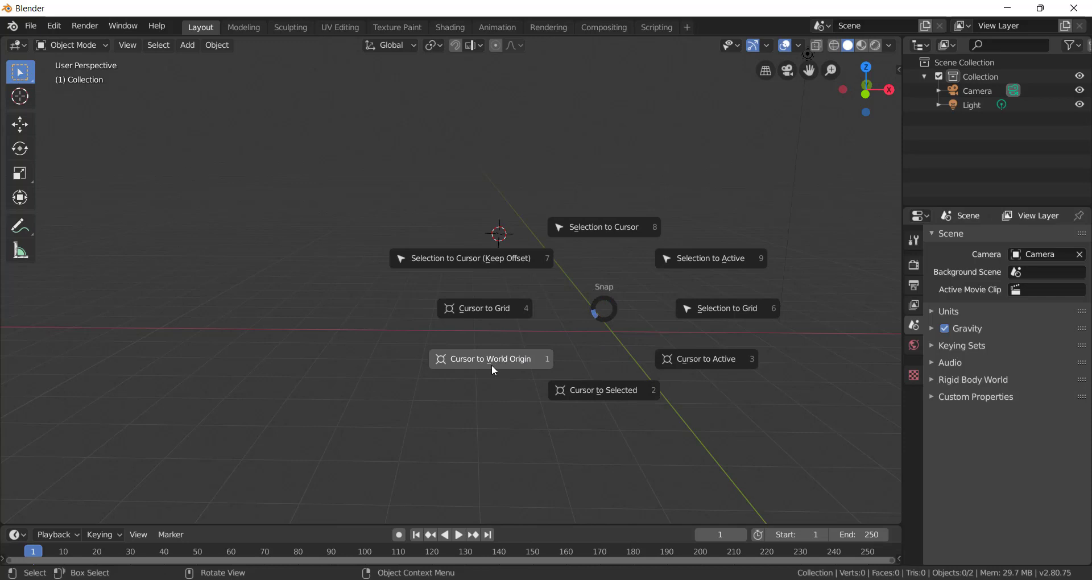
click(525, 359)
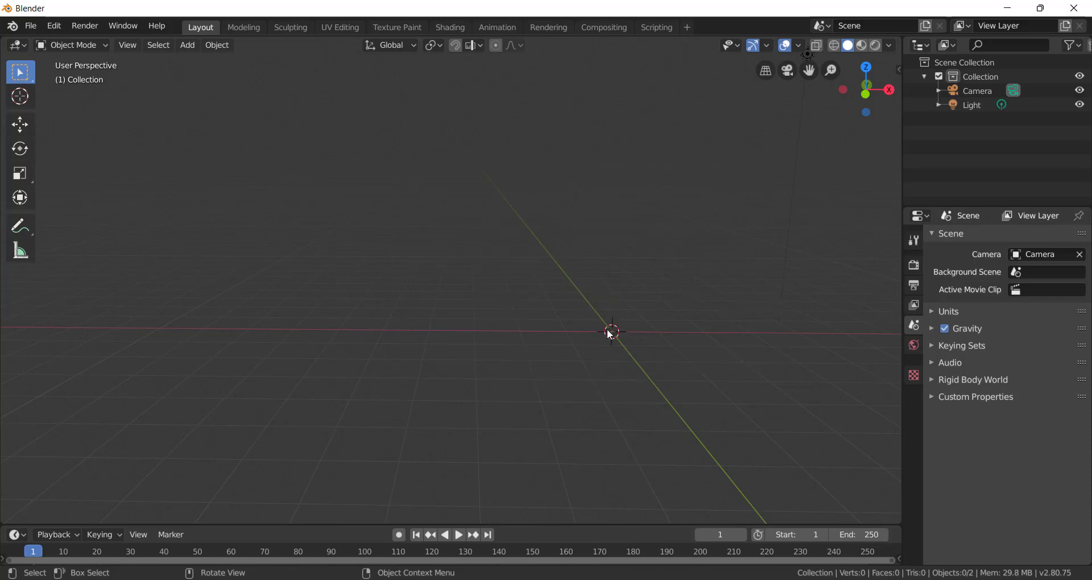
middle_drag(610, 335, 588, 356)
key(shift+a)
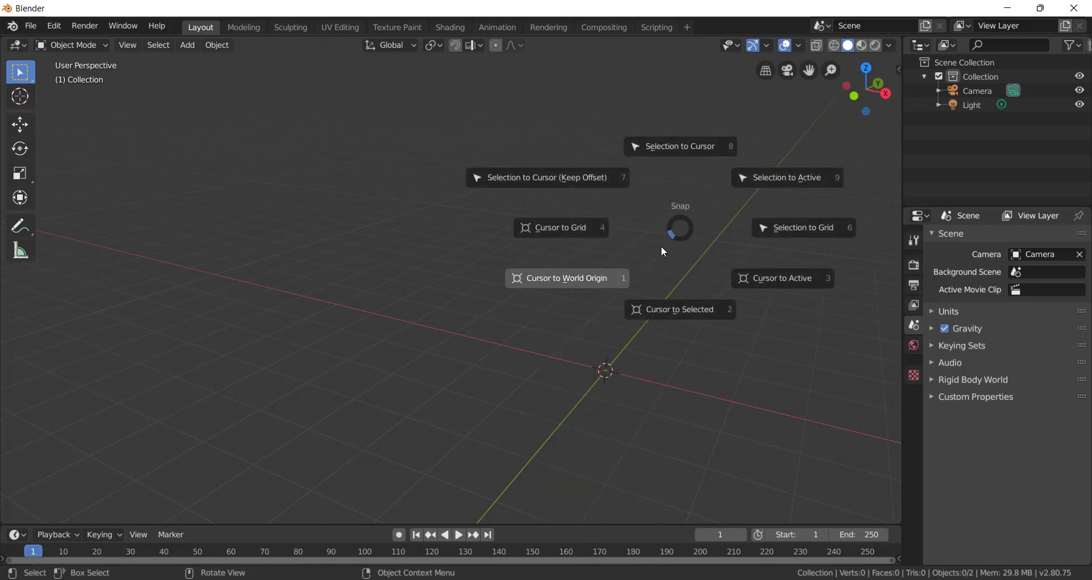
click(558, 278)
middle_drag(650, 357, 487, 364)
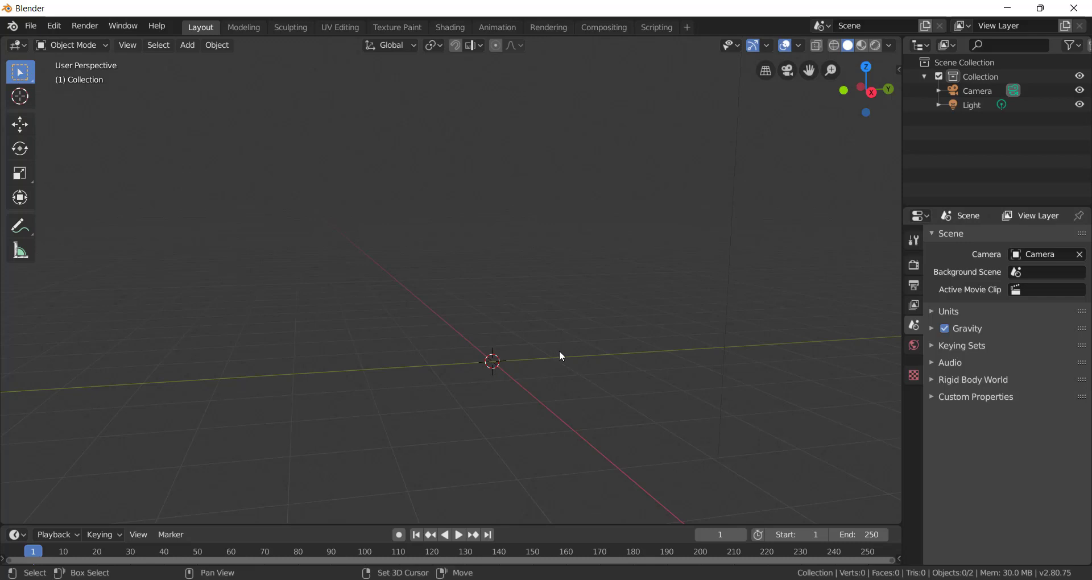
- Add a mesh cube and a UV sphere at the world origin
key(shift+a)
mouse_move(534, 307)
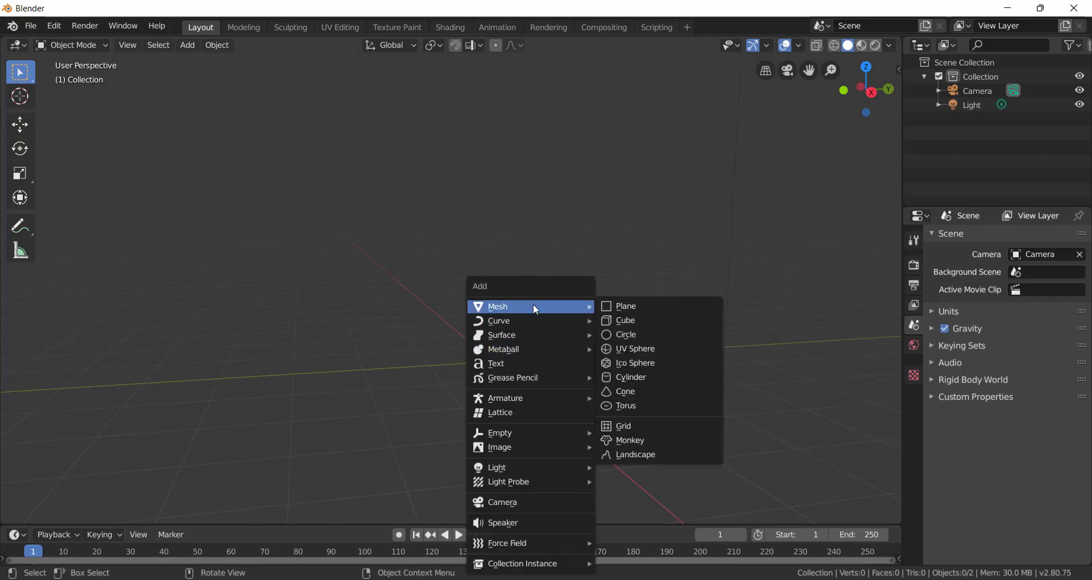
click(644, 318)
mouse_move(559, 335)
middle_down()
mouse_move(448, 365)
mouse_move(574, 324)
middle_up()
key(shift+a)
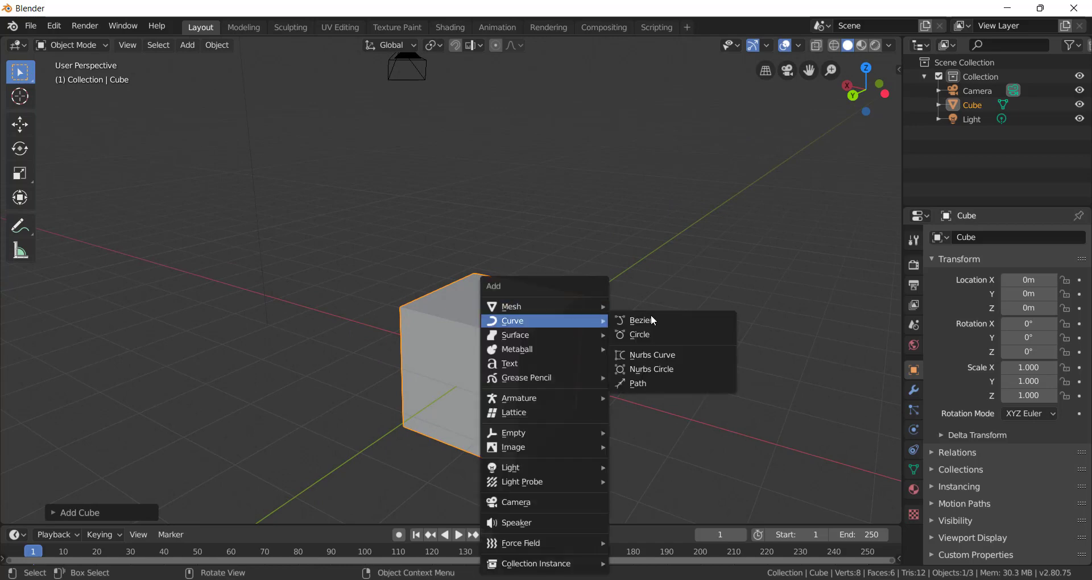
mouse_move(558, 305)
click(663, 350)
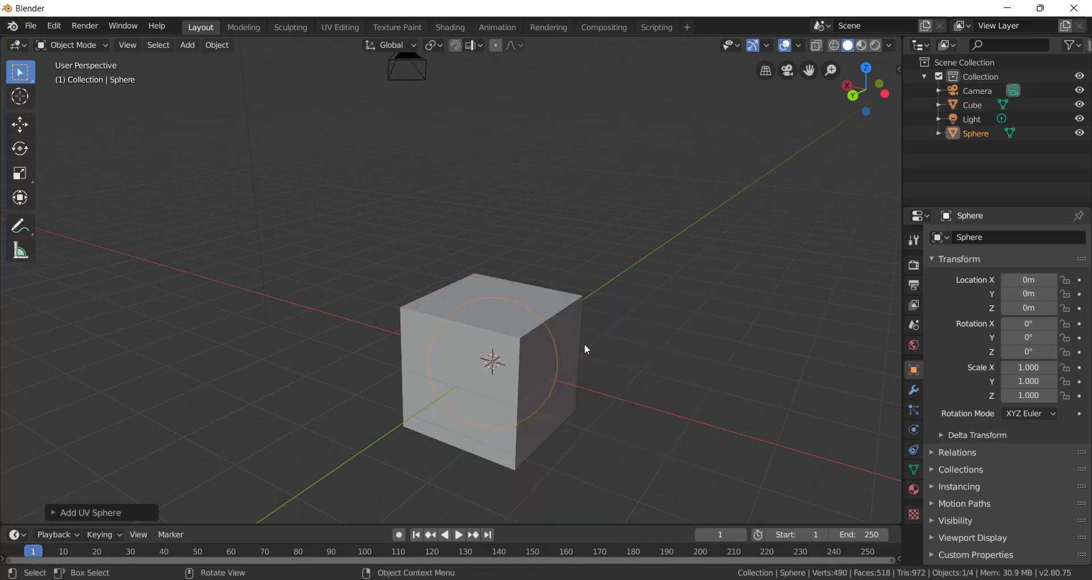
middle_drag(584, 343, 547, 328)
- Move the cube along the global Y axis to about -3.27 m, clear of the sphere
click(545, 325)
key(g)
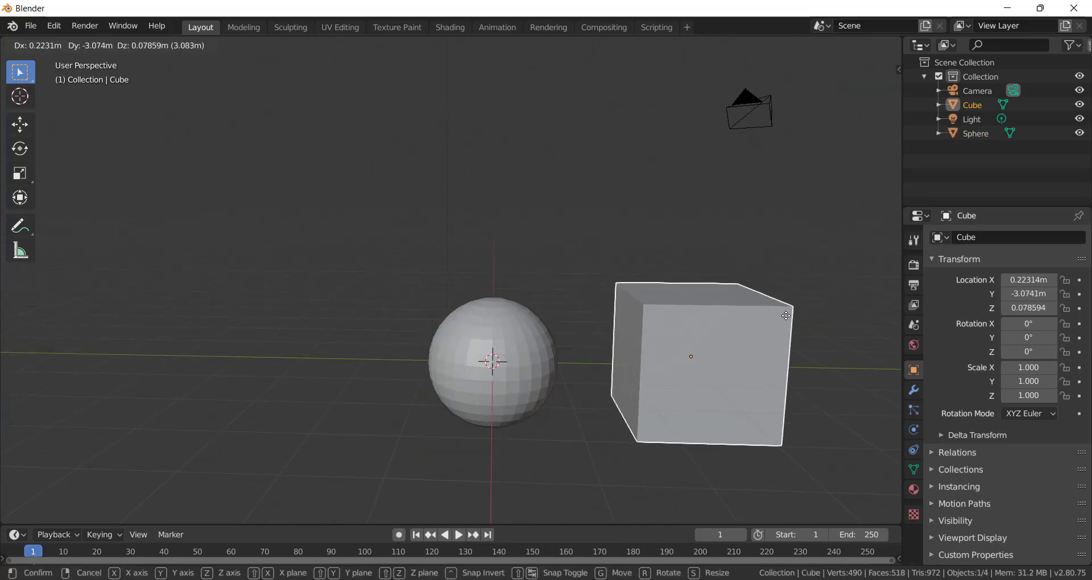
key(y)
click(719, 333)
middle_drag(719, 332, 559, 332)
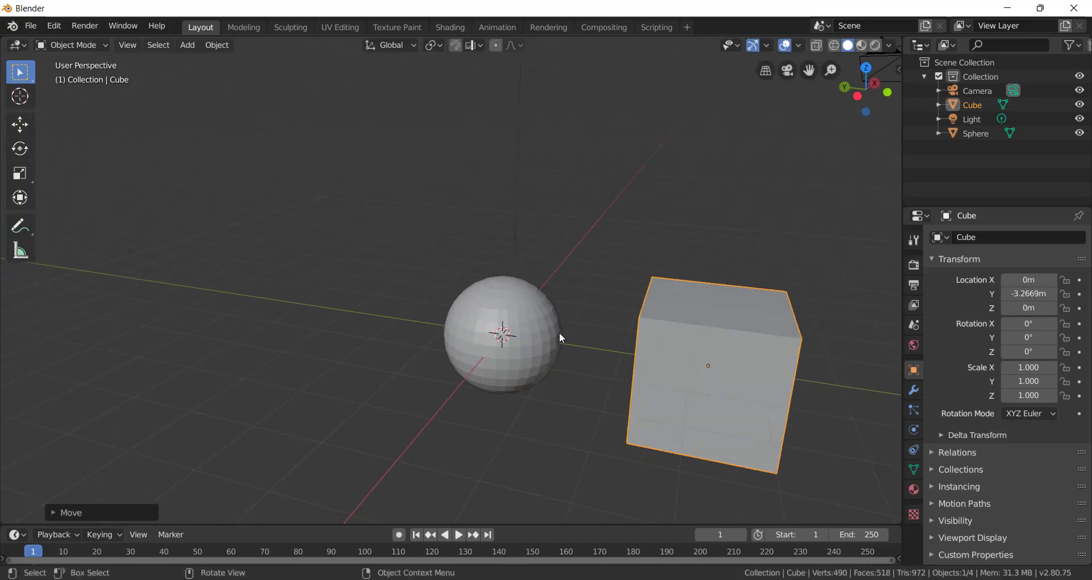
- Add a mesh cylinder at the world origin and move it along the global X axis to about -2.75 m
key(shift+a)
mouse_move(585, 308)
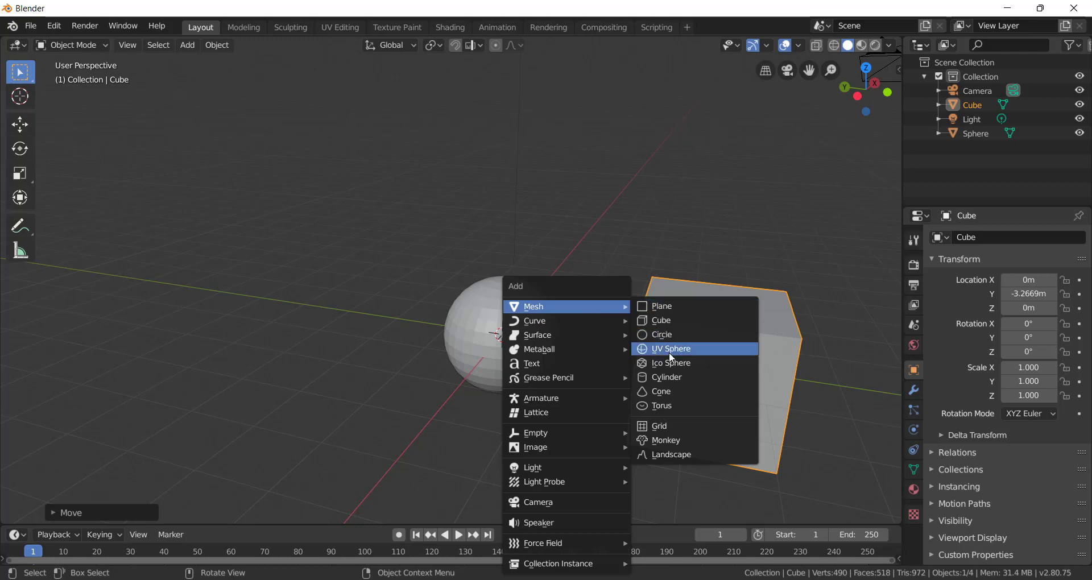
click(670, 377)
mouse_move(578, 335)
middle_down()
mouse_move(603, 322)
mouse_move(586, 360)
mouse_move(579, 340)
middle_up()
key(g)
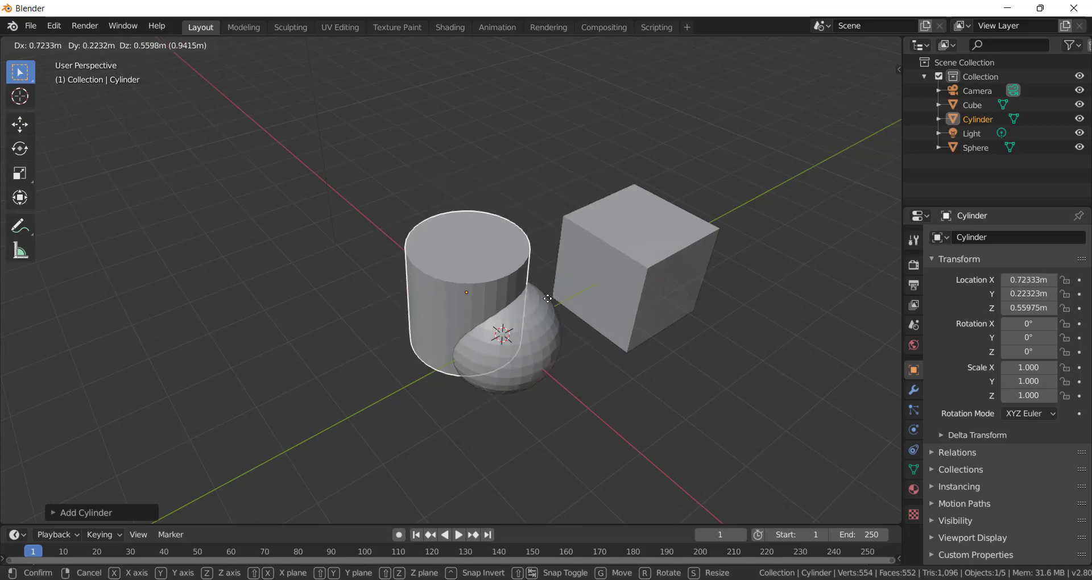
key(x)
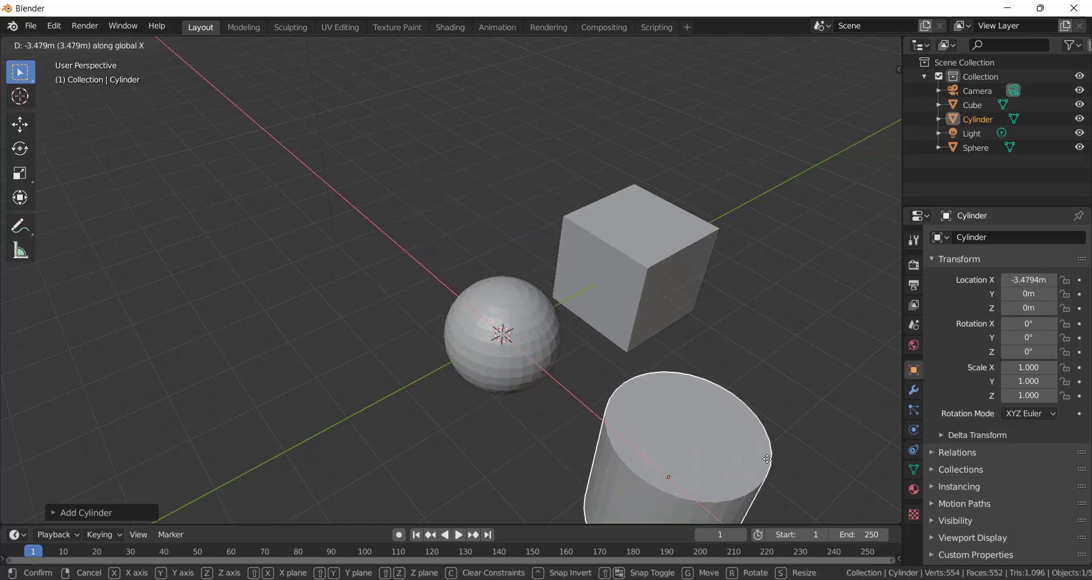
click(726, 421)
middle_drag(726, 421, 596, 274)
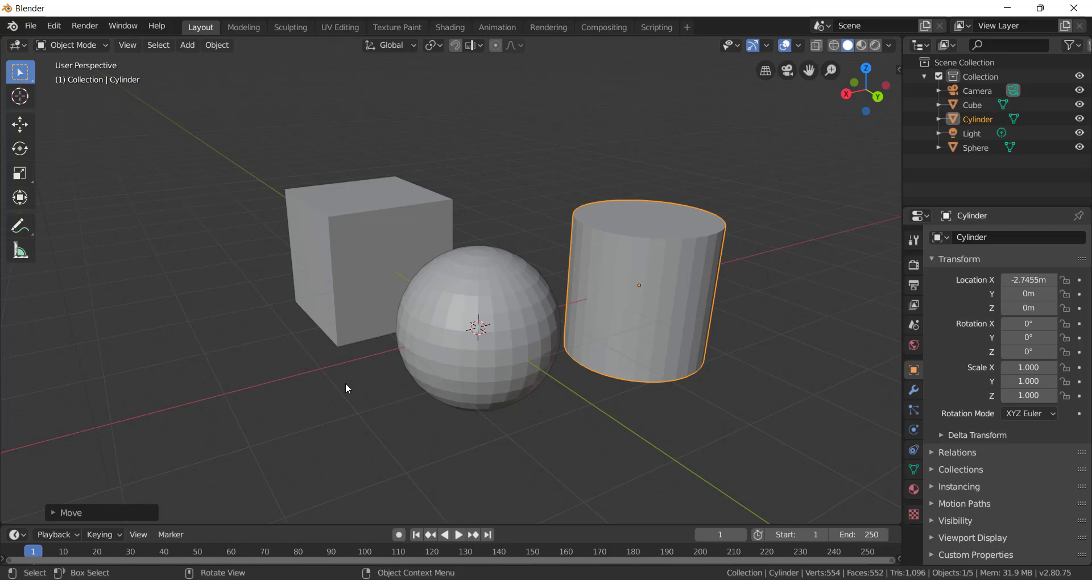
middle_drag(559, 268, 615, 272)
key(shift+a)
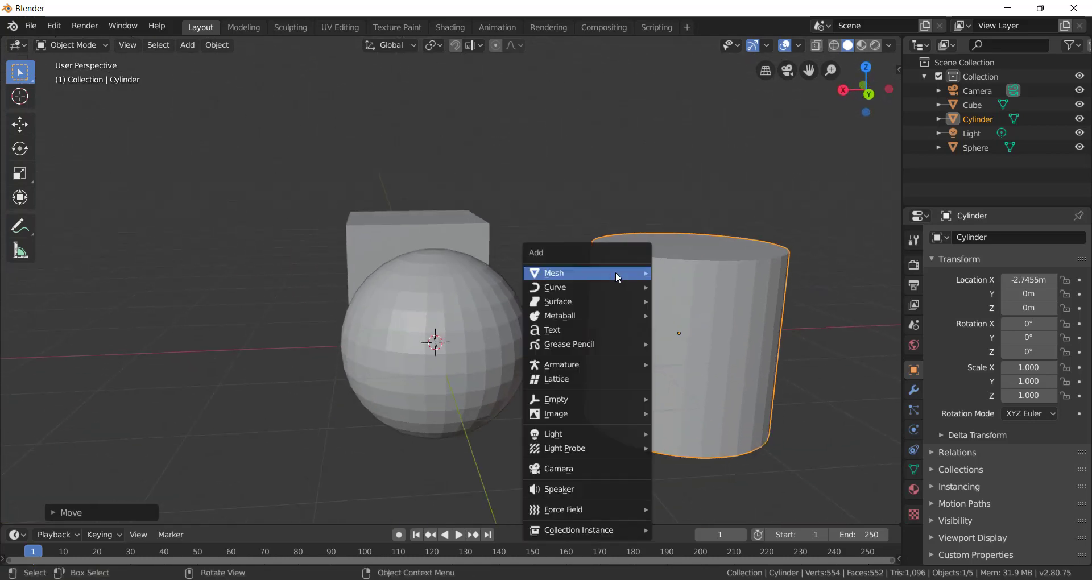
mouse_move(606, 266)
middle_drag(609, 185, 636, 277)
- Move the cylinder freely to about X -2.88 m, Z 0.10 m and rotate it slightly, to about 3.7° in Y
key(g)
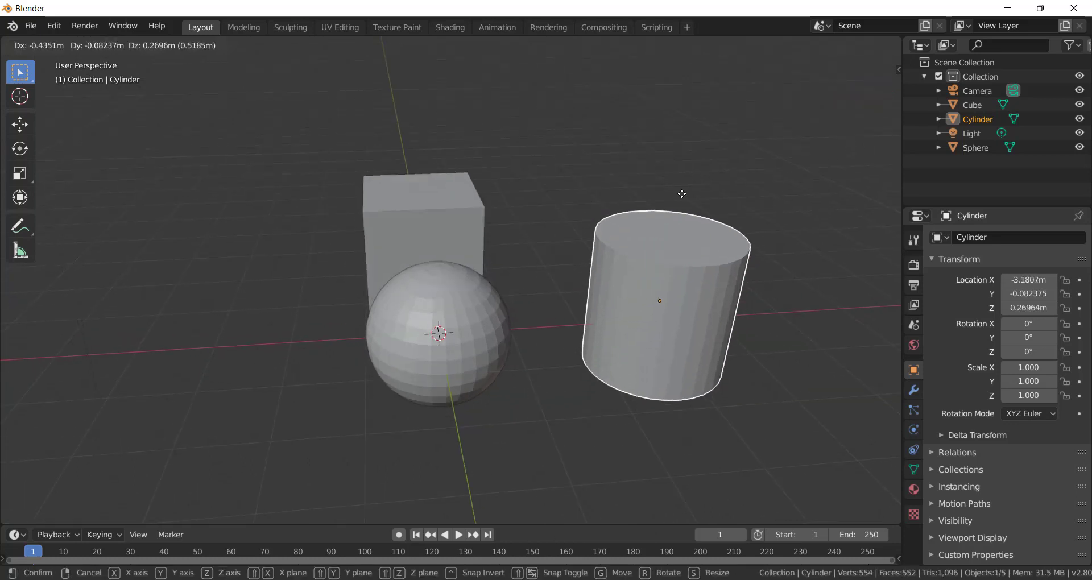
click(693, 292)
key(r)
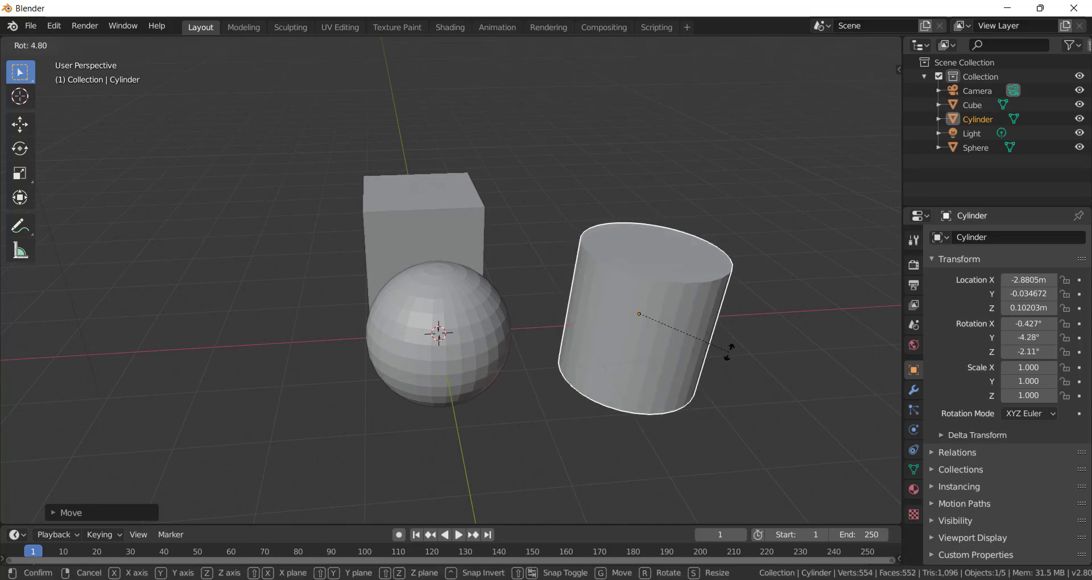
click(707, 354)
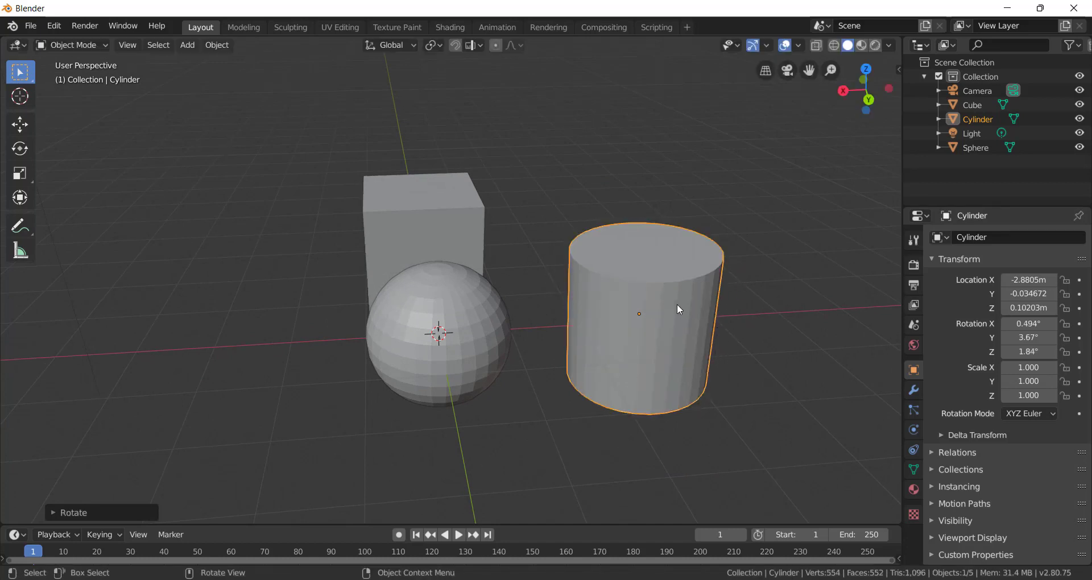
- Try scaling the cylinder uniformly and along the global X axis, and cancel the scaling
key(s)
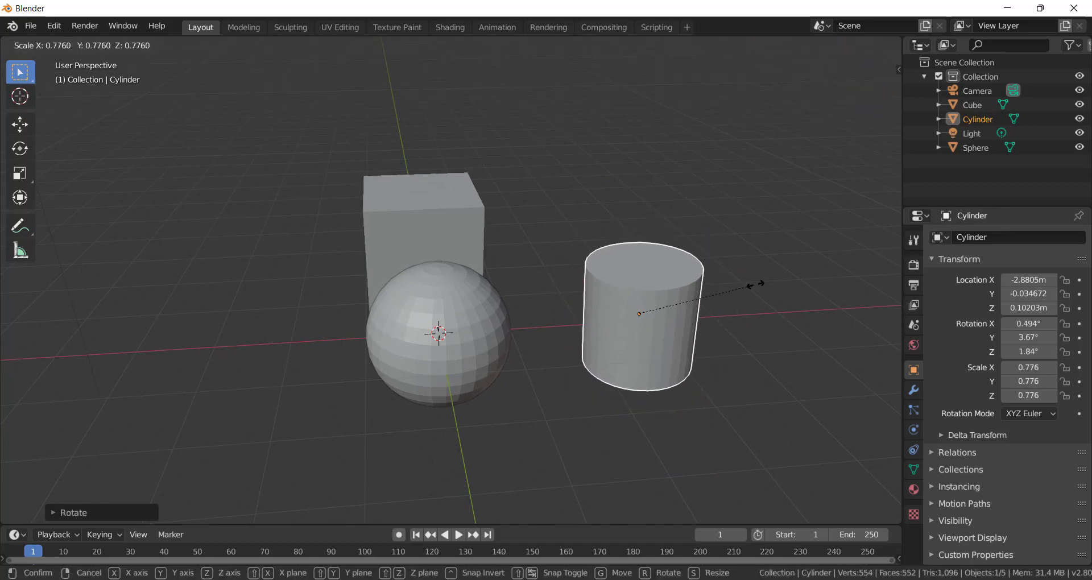
key(x)
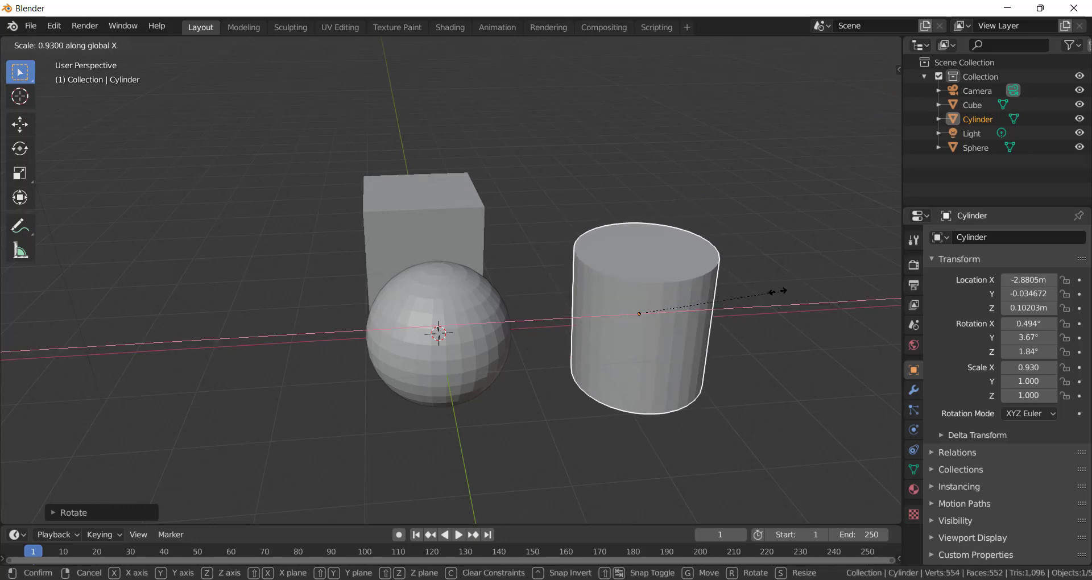
key(Escape)
- Delete the cylinder and the cube, keeping only the sphere
middle_drag(695, 295, 676, 266)
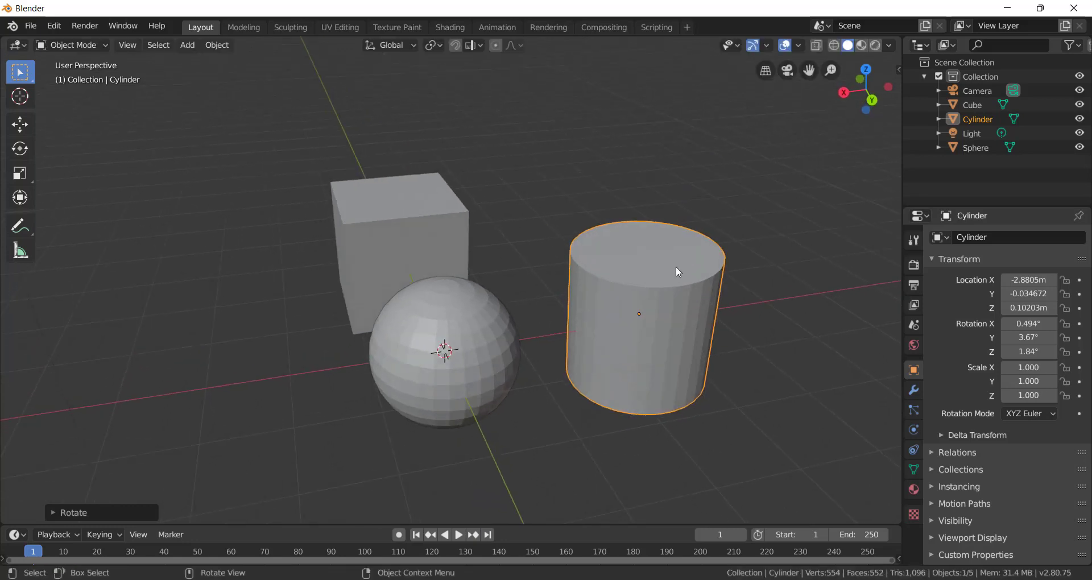
key(Delete)
click(425, 235)
key(Delete)
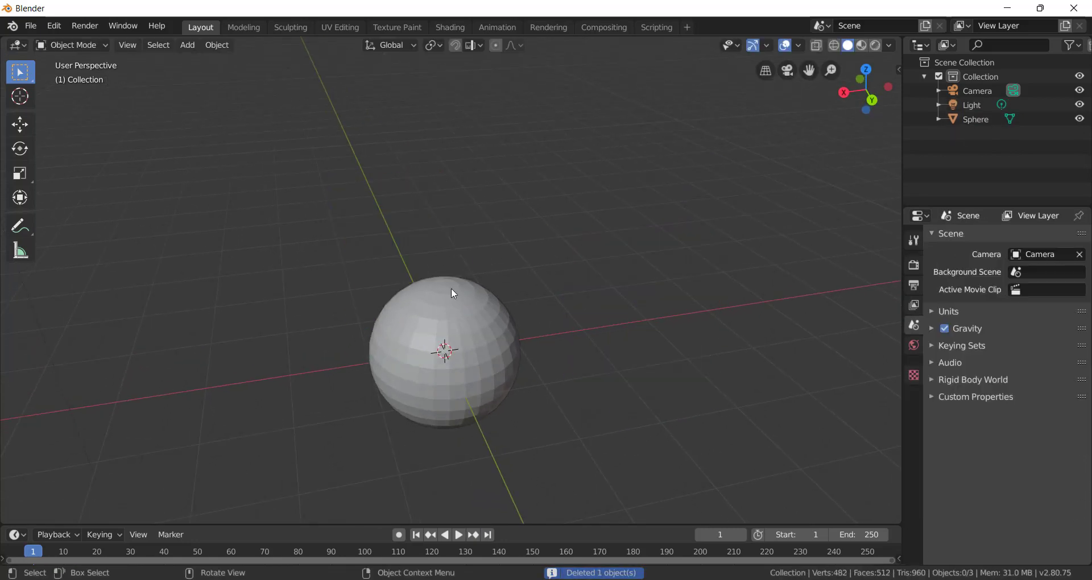
- Move the sphere freely to about X 0.21 m, Y 0.11 m, Z 0.65 m
click(452, 288)
middle_drag(451, 288, 500, 348)
key(g)
click(459, 264)
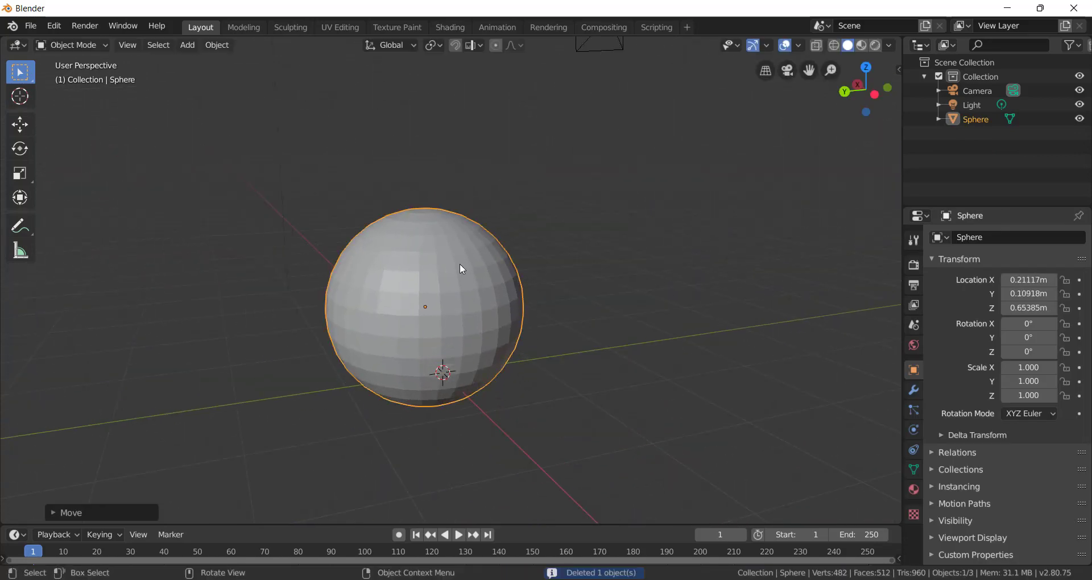
- Try rotating and scaling the sphere freely, cancelling both transforms
key(r)
key(Escape)
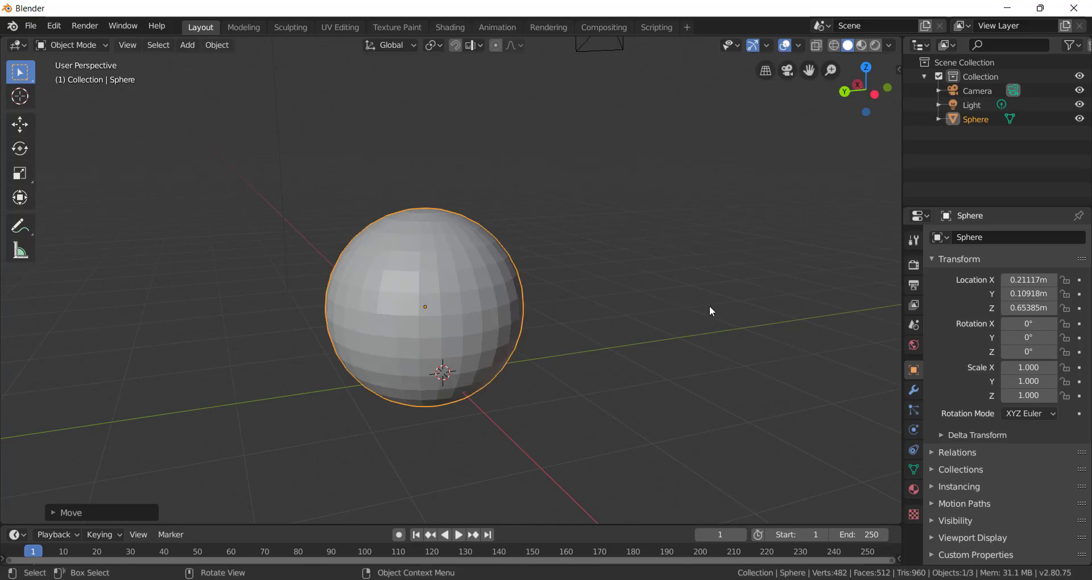
key(s)
key(Escape)
middle_drag(626, 311, 514, 309)
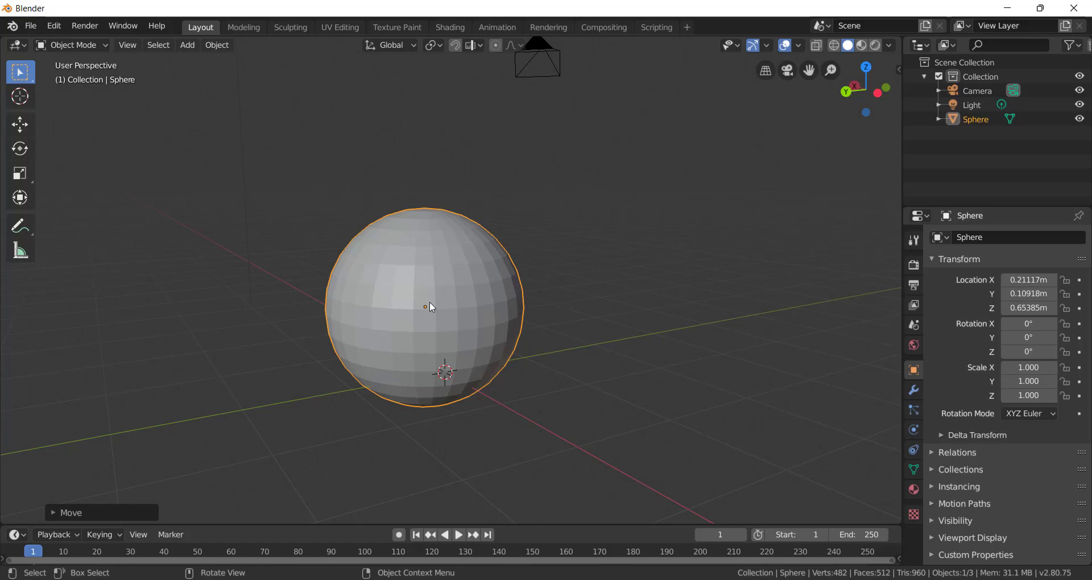
- Toggle the sphere repeatedly between Object Mode and Edit Mode, ending in Object Mode
middle_drag(494, 282, 423, 317)
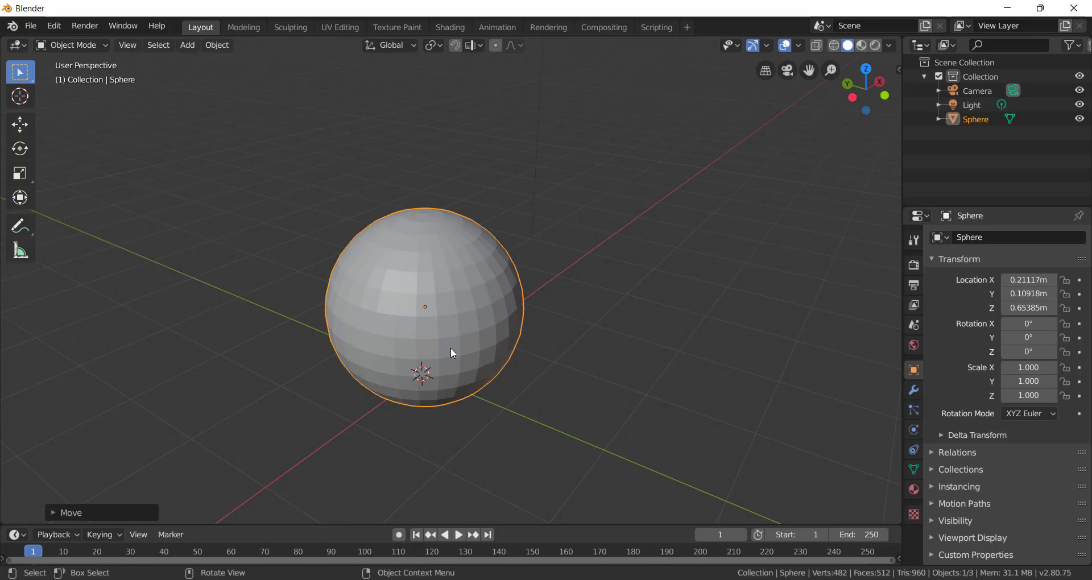
key(Tab)
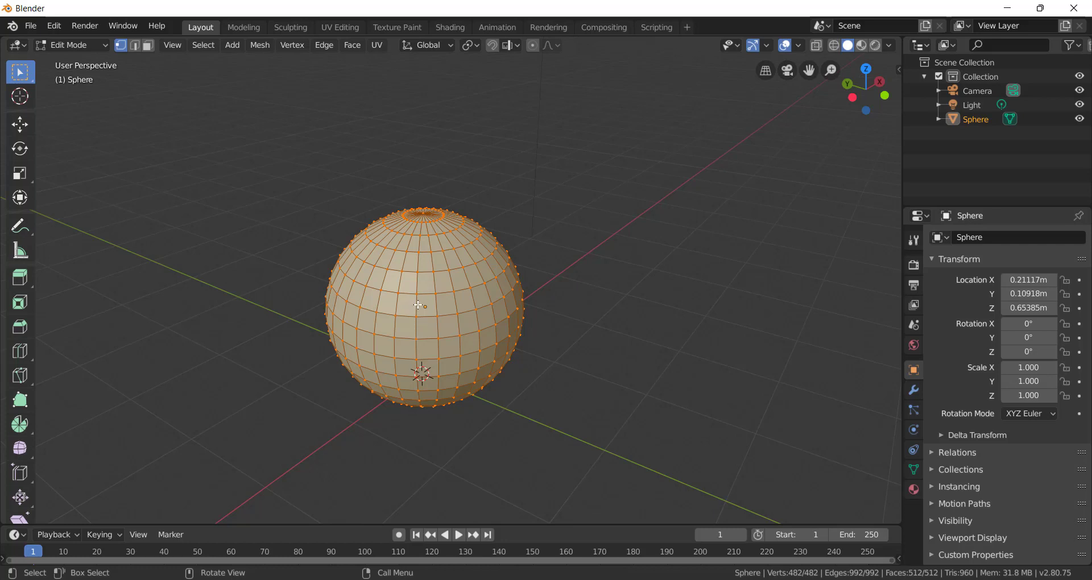
key(Tab)
middle_drag(446, 305, 438, 352)
key(Tab)
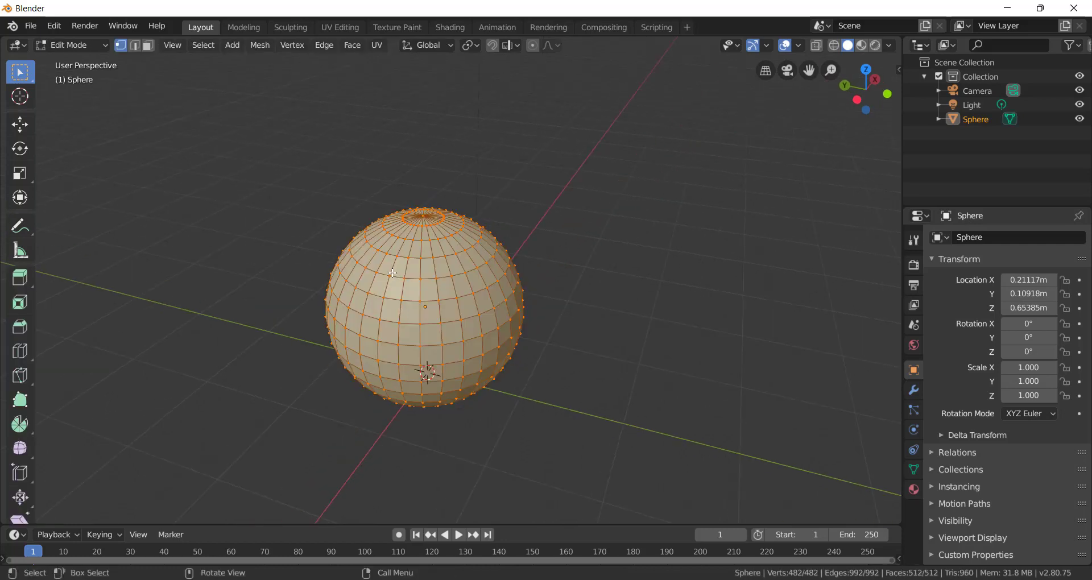
key(Tab)
key(Tab)
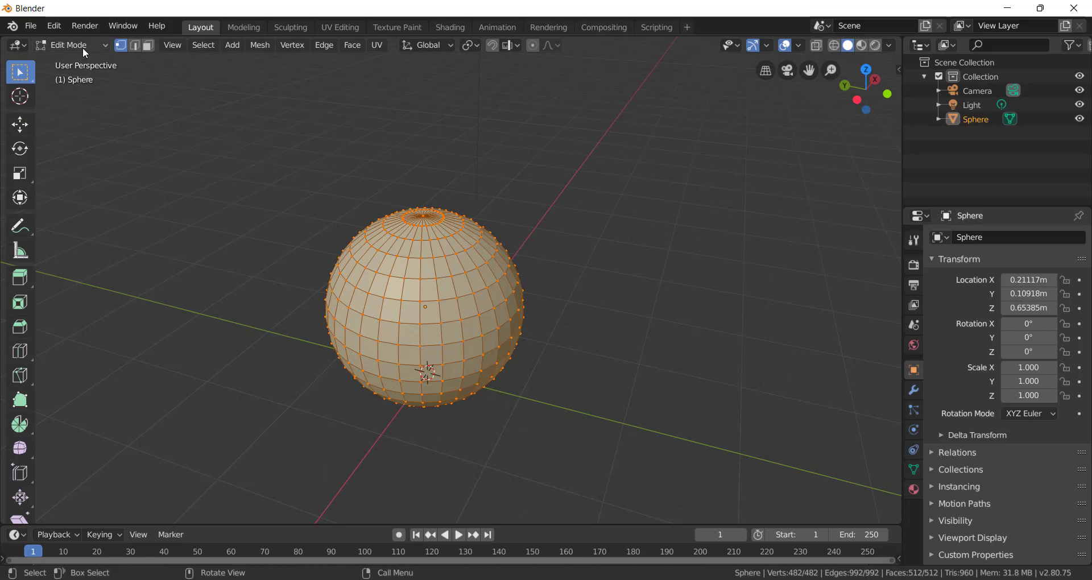
key(Tab)
key(Tab)
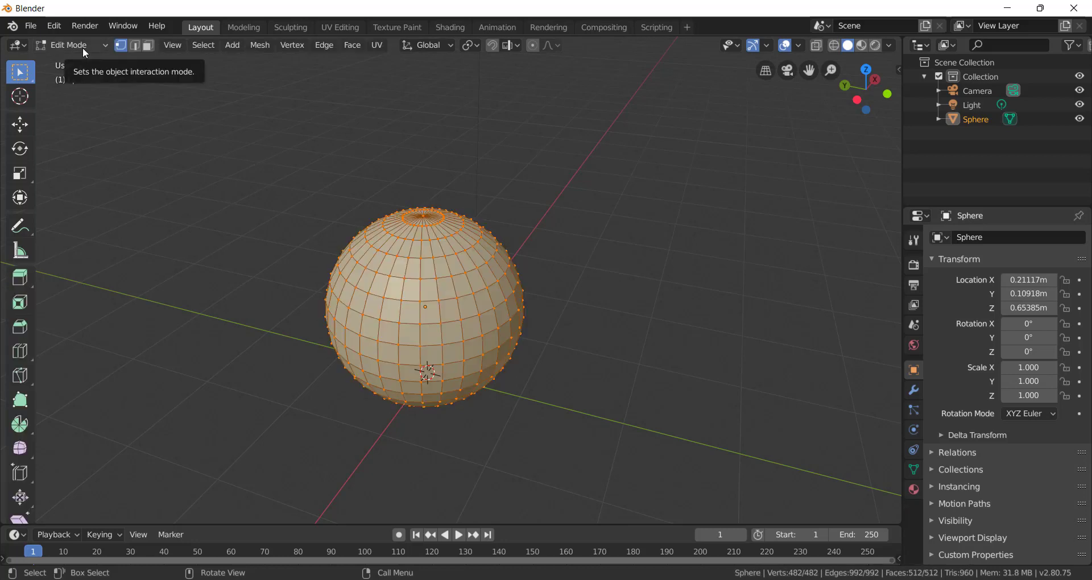
key(Tab)
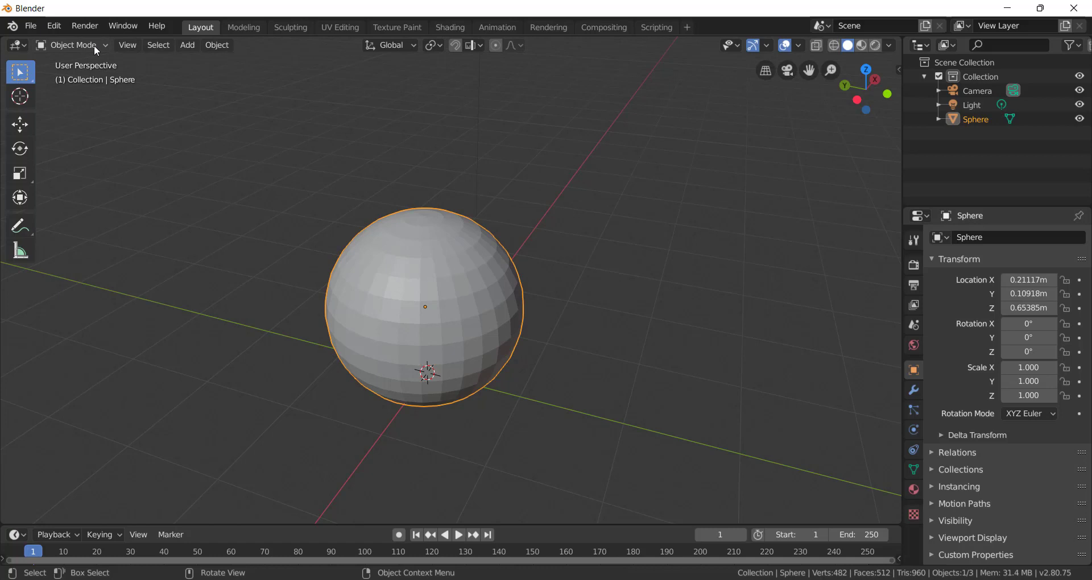
- Put the sphere into Edit Mode and toggle it against Object Mode several times, ending in Edit Mode
click(94, 45)
click(80, 78)
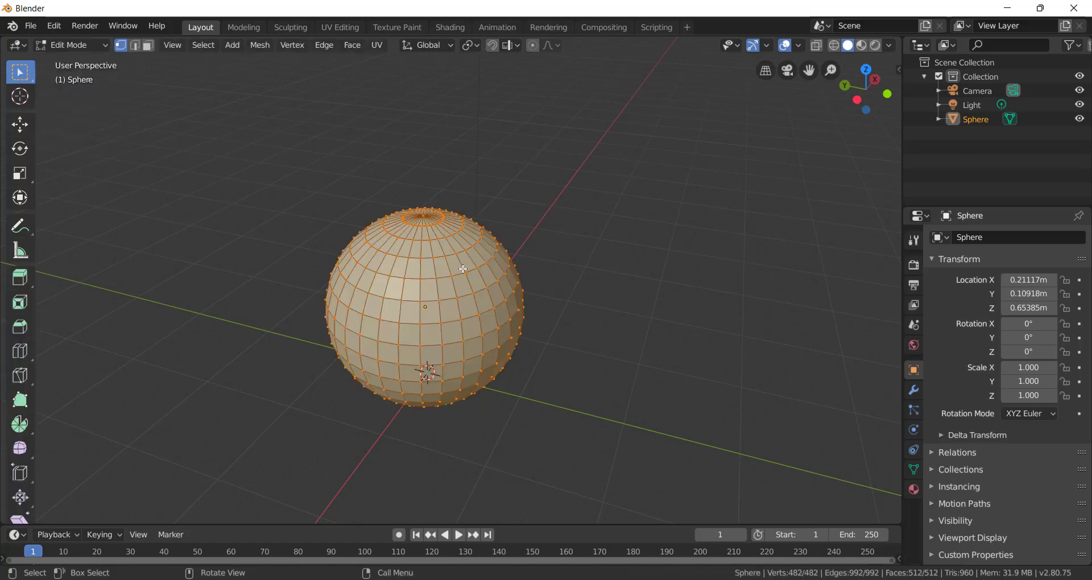
key(Tab)
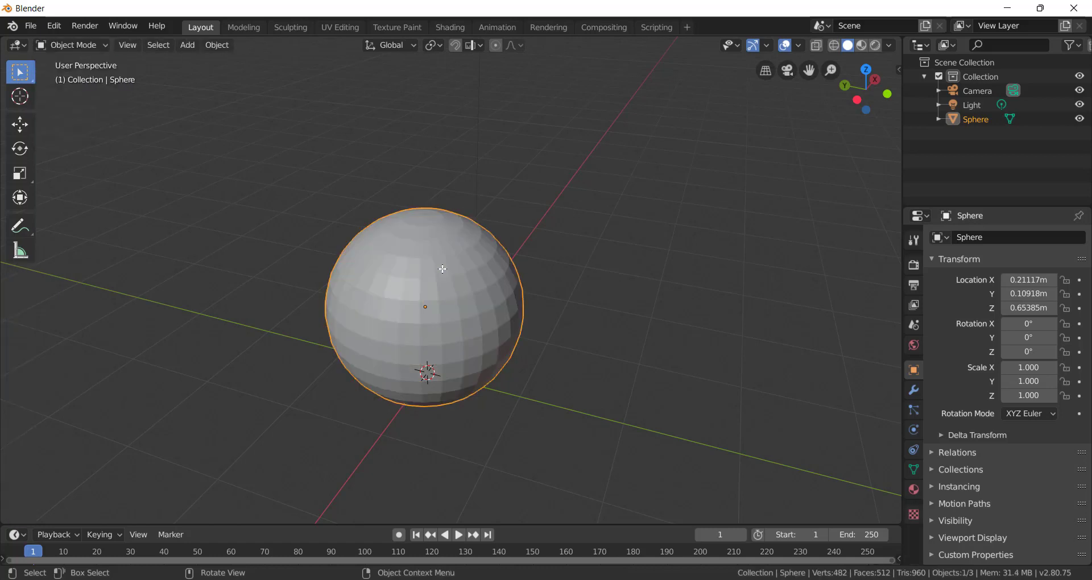
key(Tab)
key(Tab)
key(Tab)
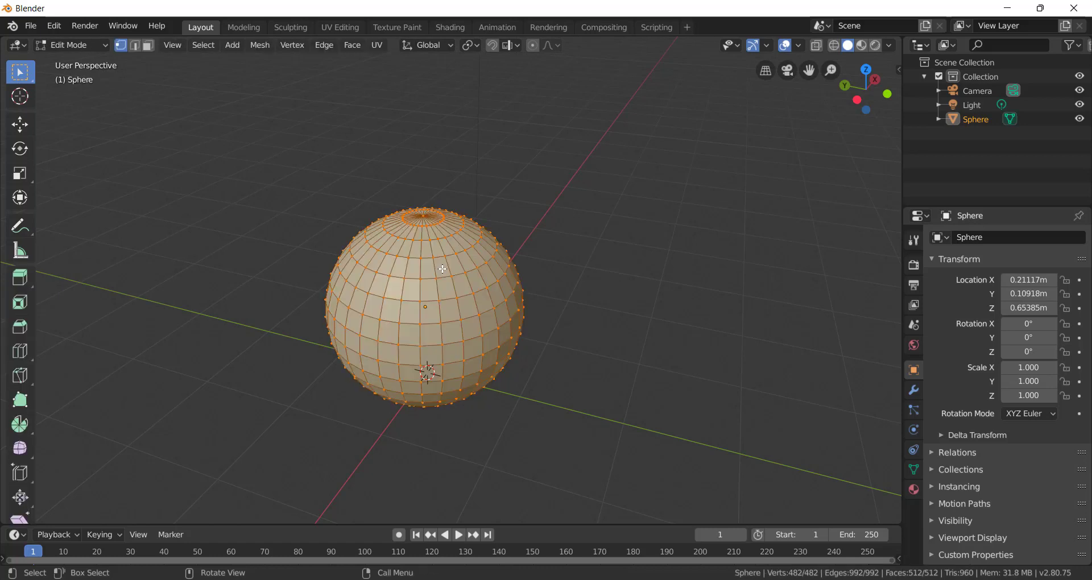
key(Tab)
key(Tab)
key(Tab)
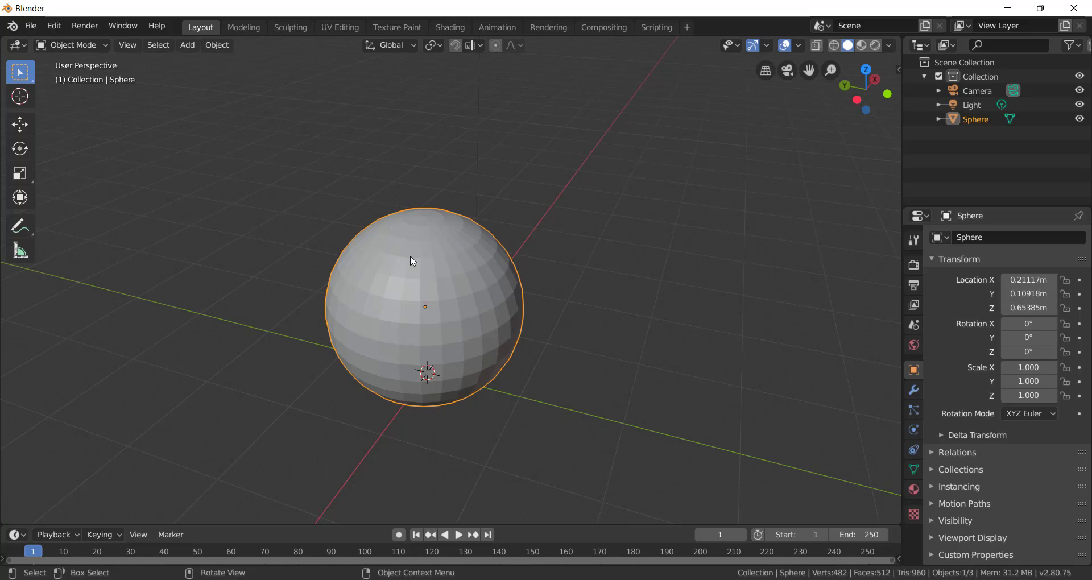
key(Tab)
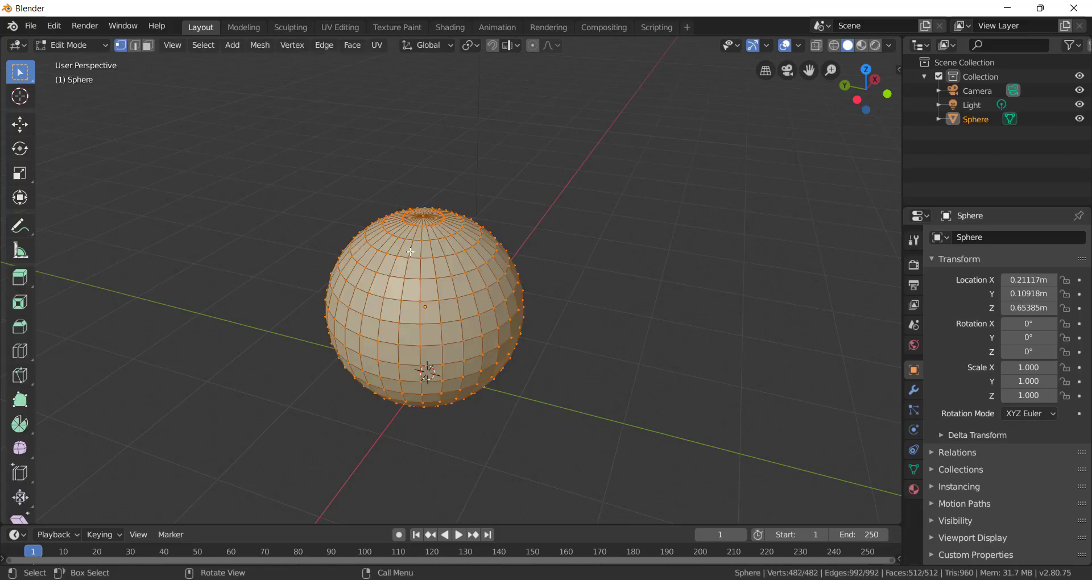
- Deselect all of the sphere's geometry, then select a single vertex on its upper front
middle_drag(411, 255, 416, 278)
key(alt+a)
scroll(504, 242, up, 4)
scroll(464, 268, down, 2)
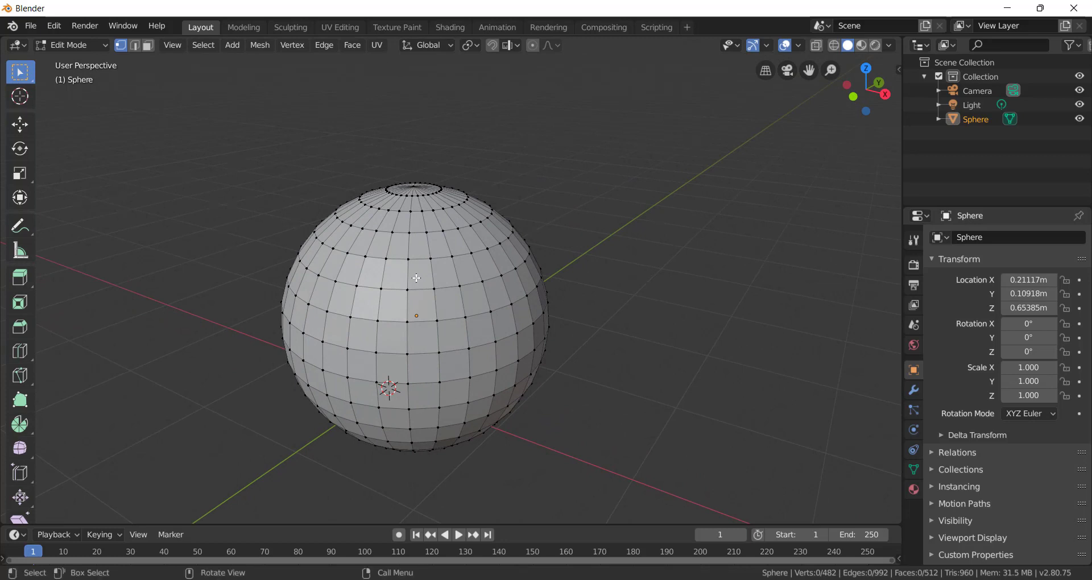
scroll(412, 274, up, 4)
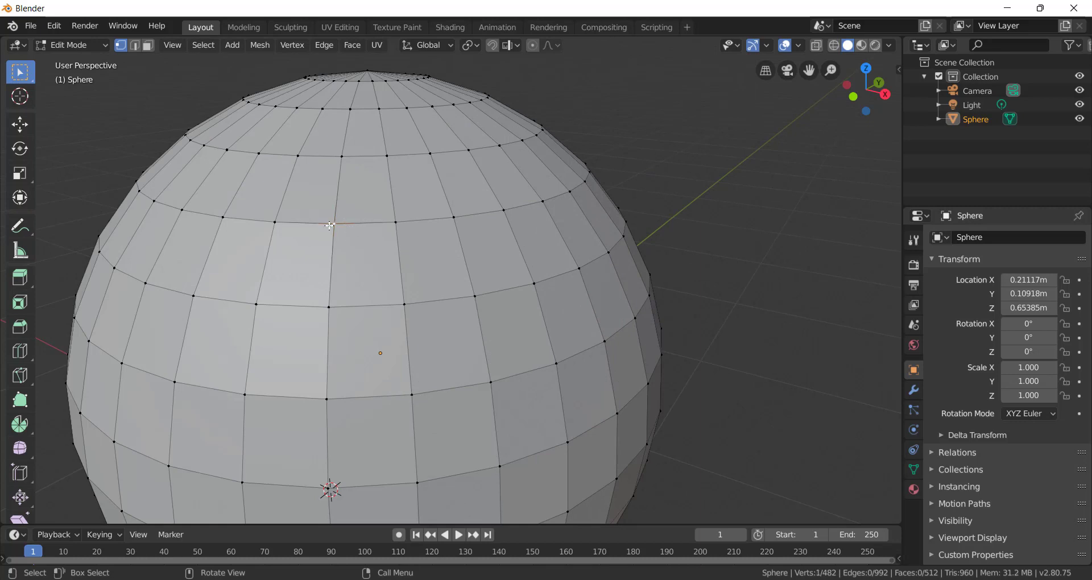
- Select a single edge in edge select mode, then individual faces in face select mode on the sphere's upper front
key(2)
click(373, 224)
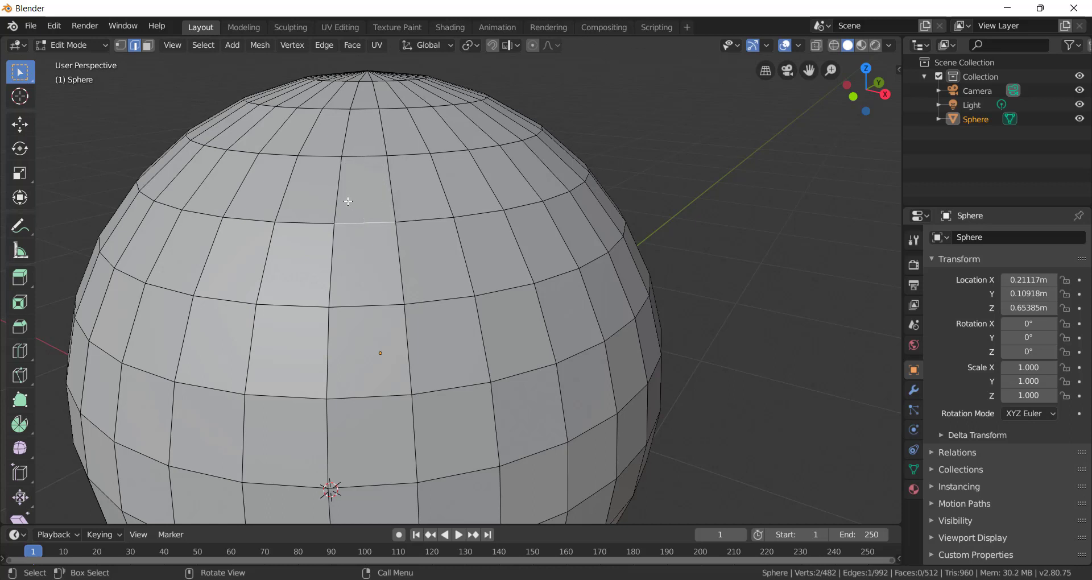
key(3)
click(370, 186)
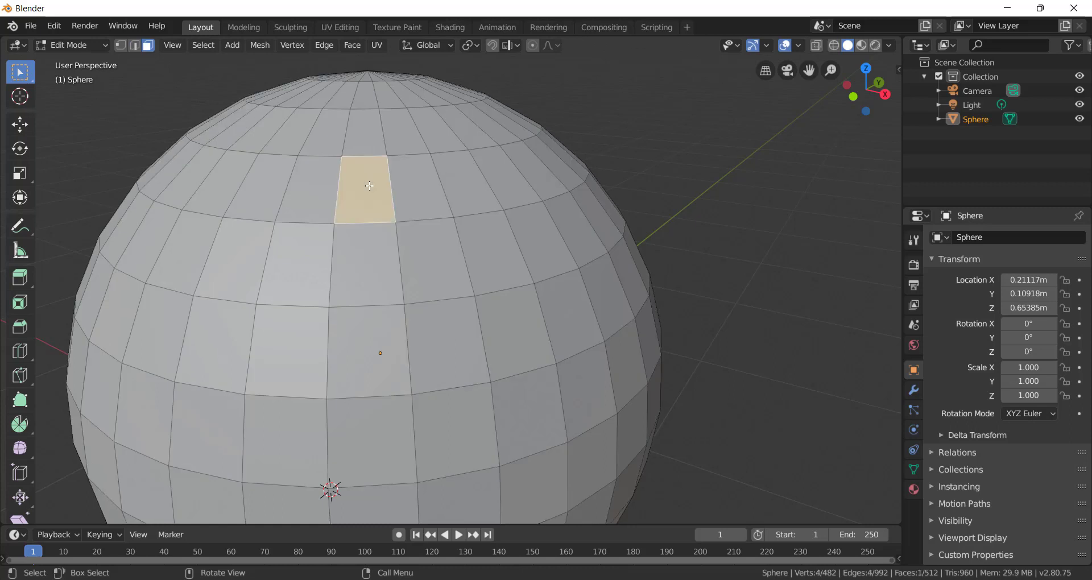
click(376, 249)
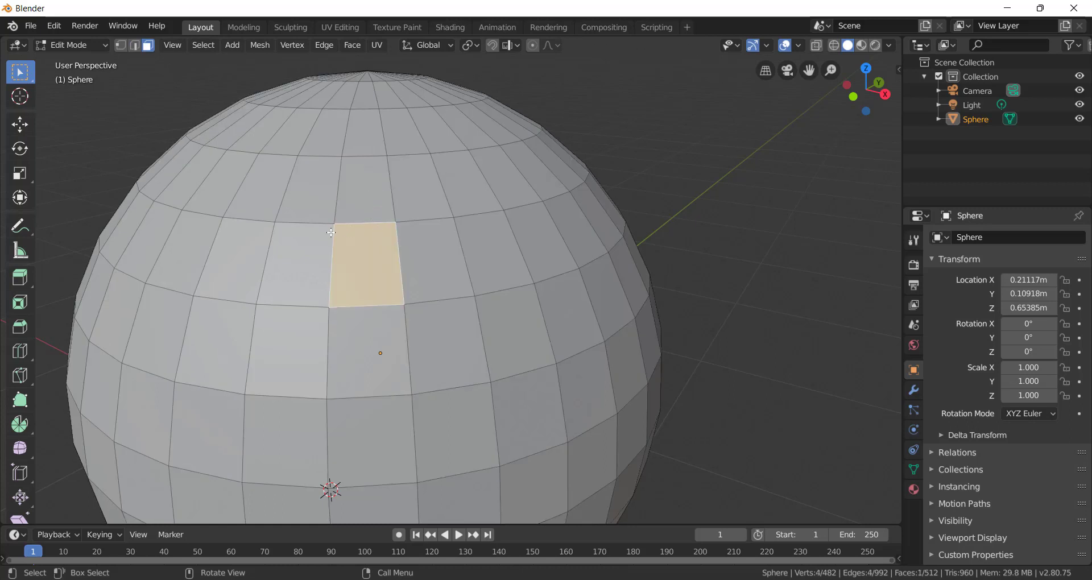
- Return to vertex select mode and select individual vertices across the sphere's upper front
key(1)
click(335, 223)
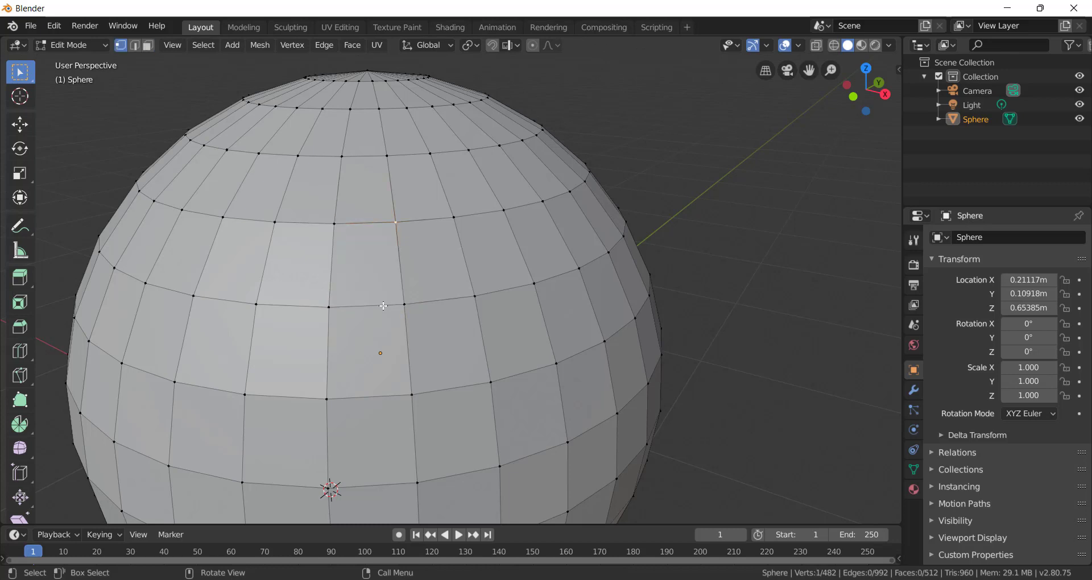
click(329, 307)
scroll(437, 225, down, 3)
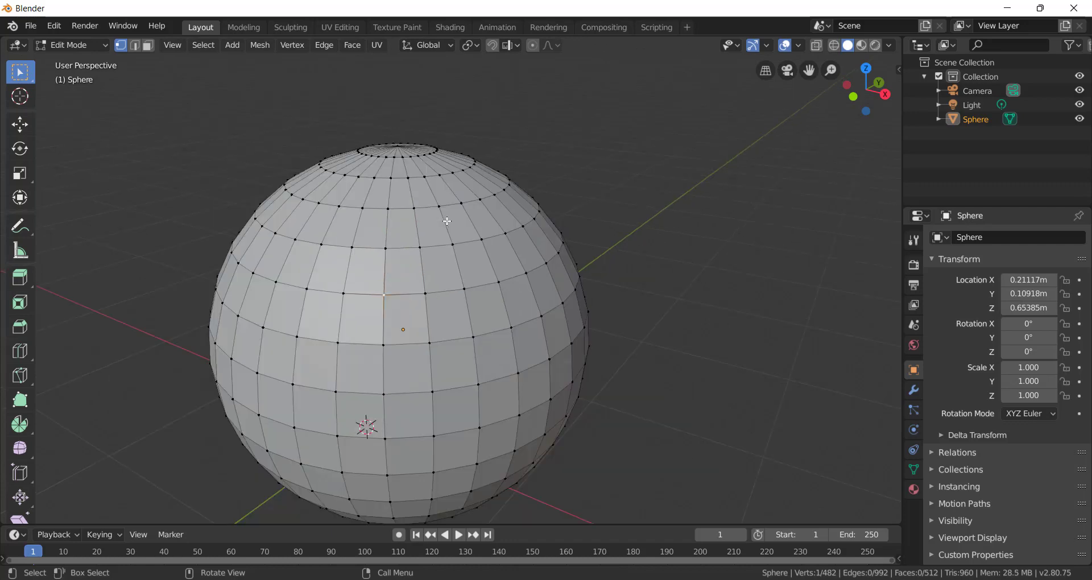
middle_drag(451, 246, 401, 241)
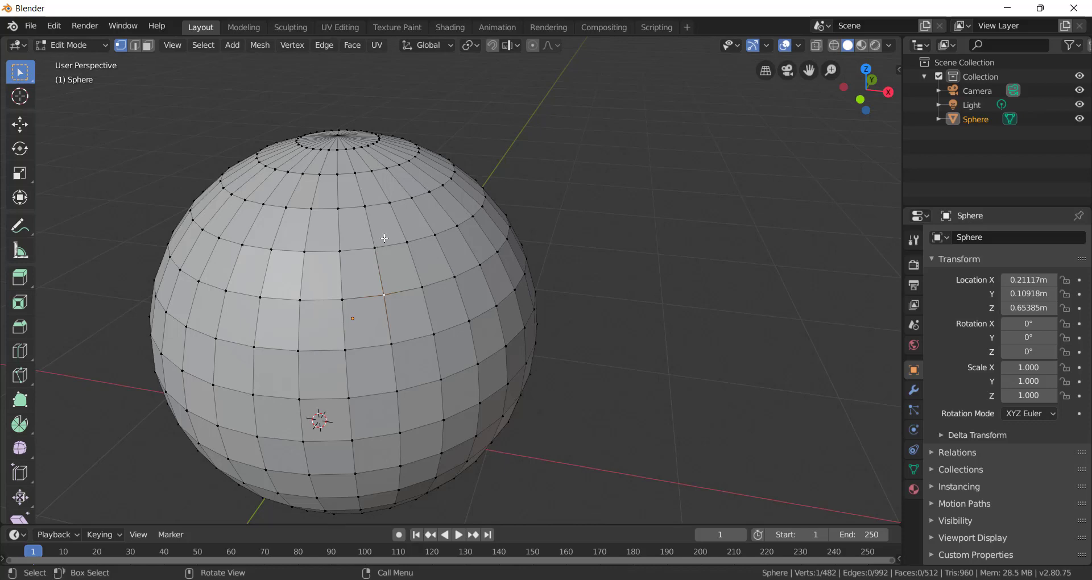
middle_drag(379, 233, 360, 219)
scroll(407, 231, down, 2)
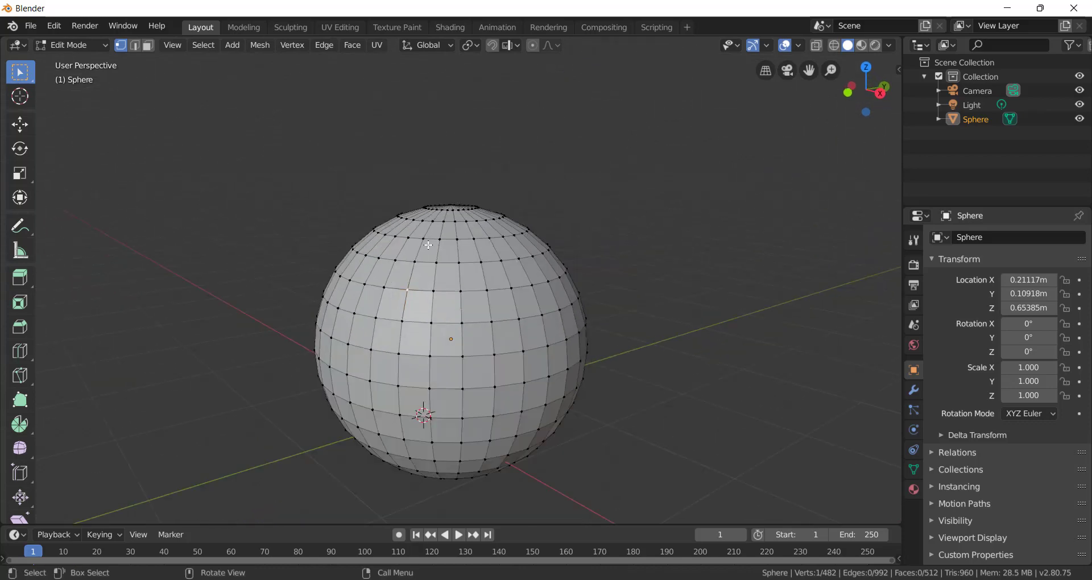
middle_drag(438, 249, 408, 295)
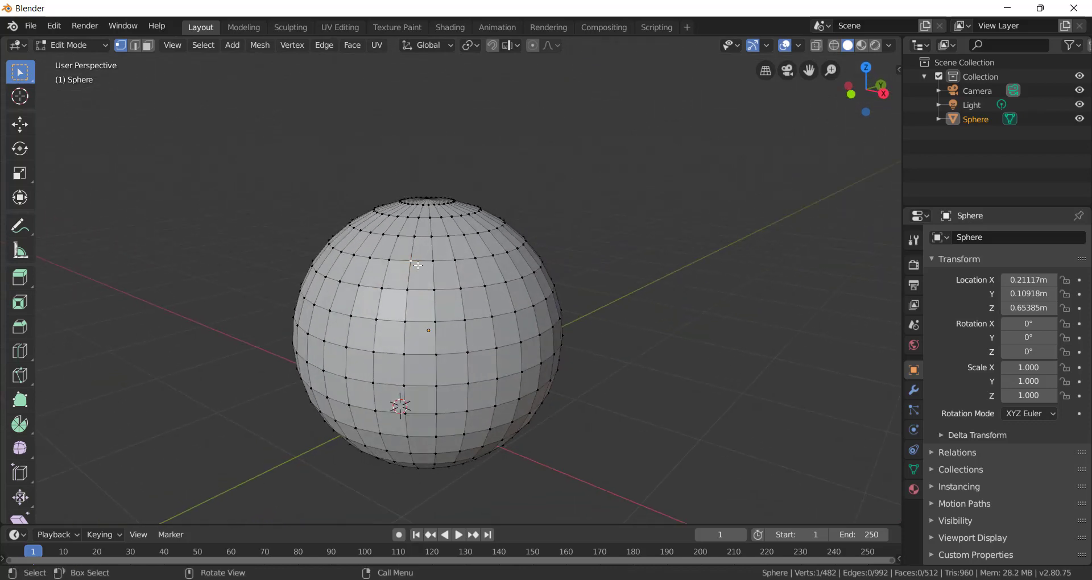
scroll(418, 265, up, 2)
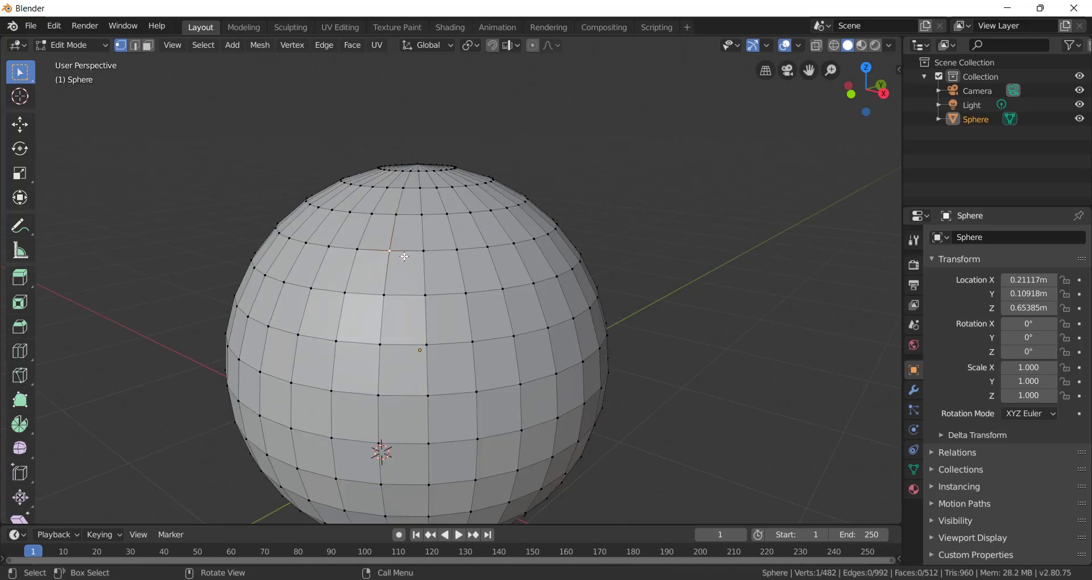
scroll(450, 251, up, 2)
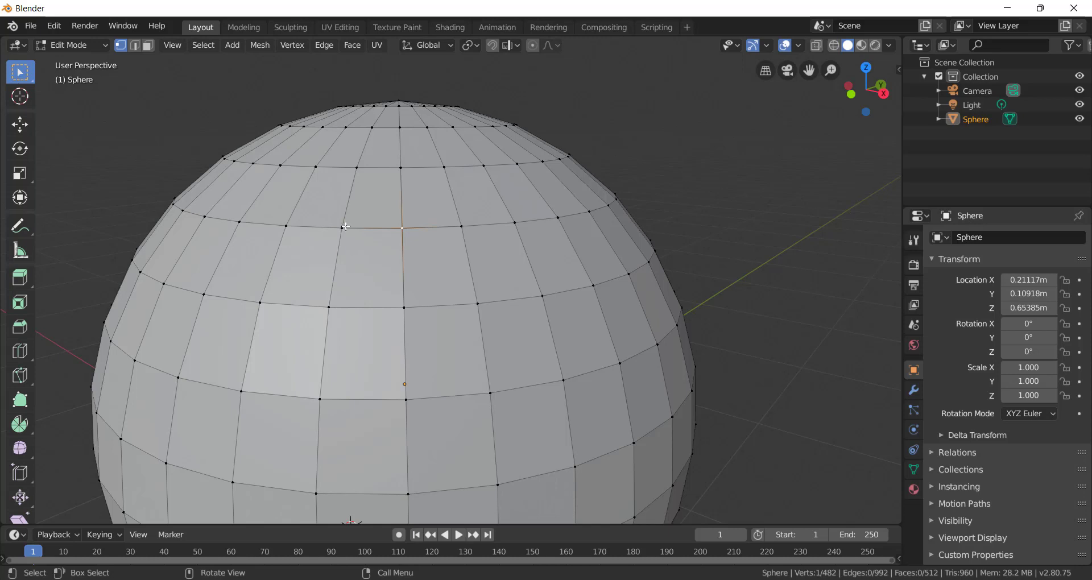
- Try moving single vertices on the sphere's upper front freely, and undo the last vertex move
key(g)
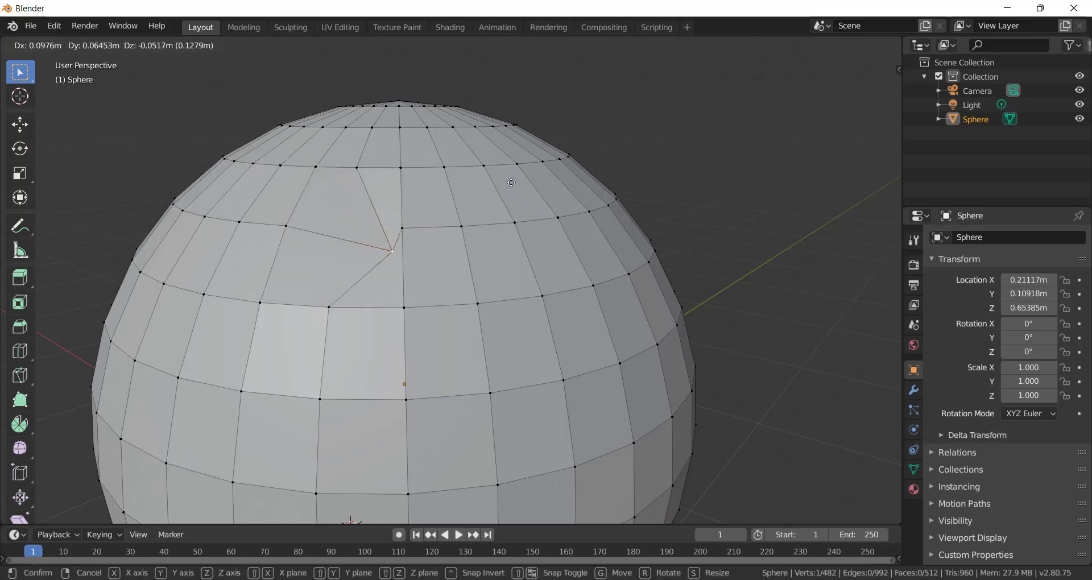
click(446, 196)
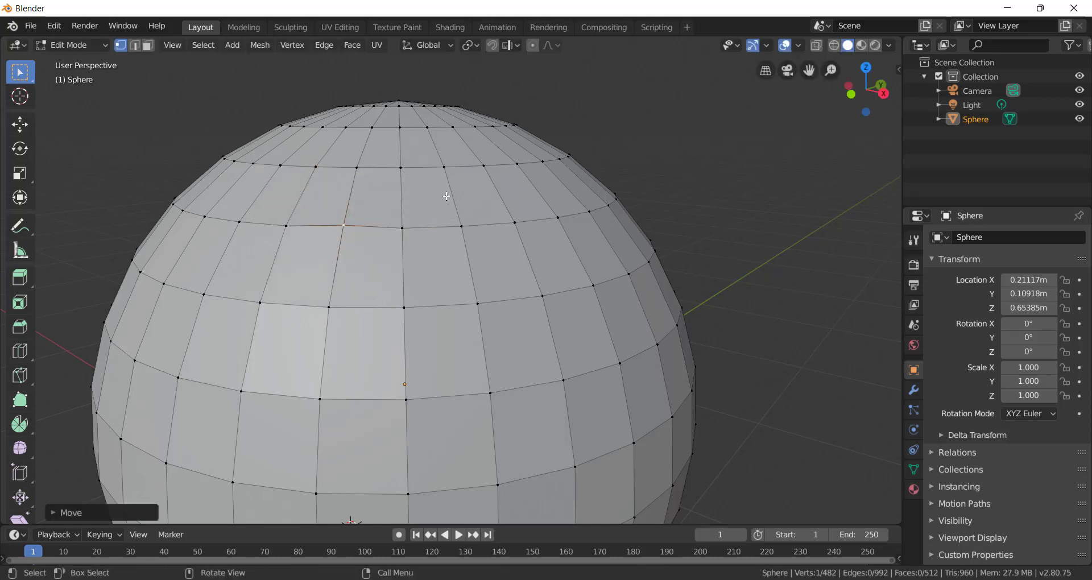
scroll(469, 225, down, 5)
key(g)
click(495, 230)
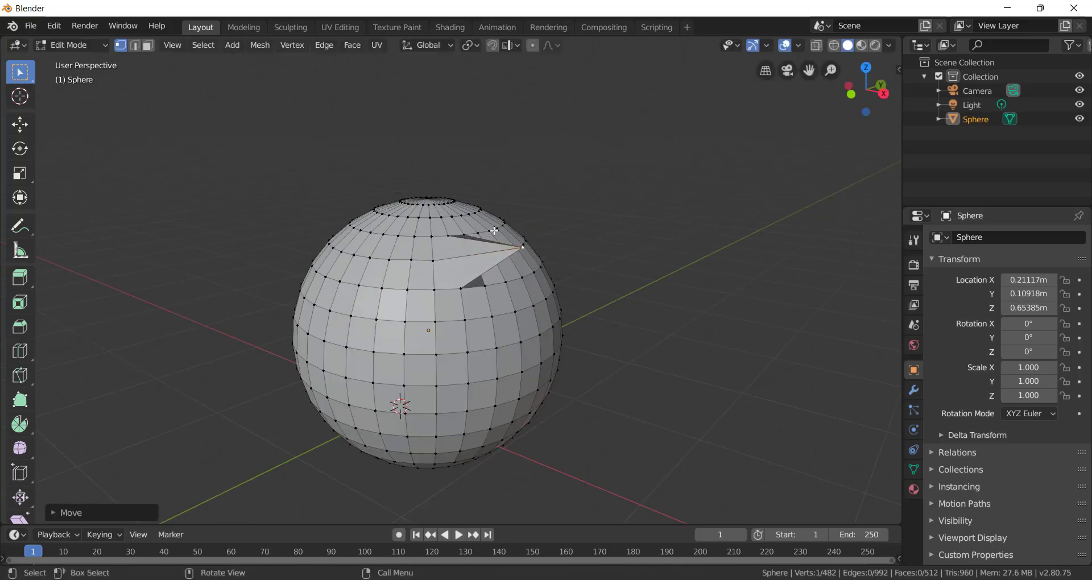
key(ctrl+z)
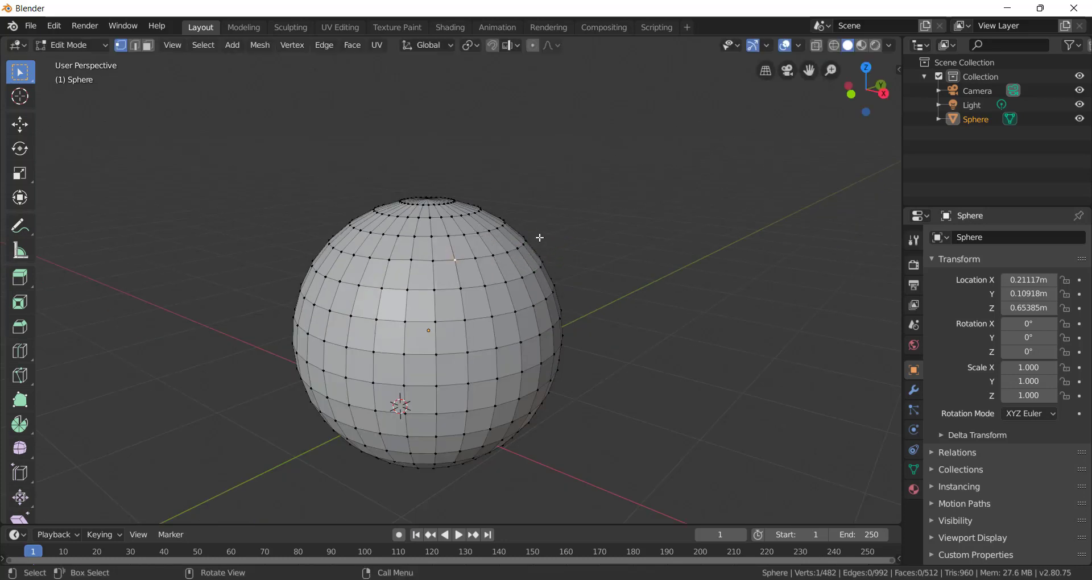
- Select a vertex on the sphere's upper front, then switch to edge select mode and select one edge beside it
scroll(475, 254, up, 5)
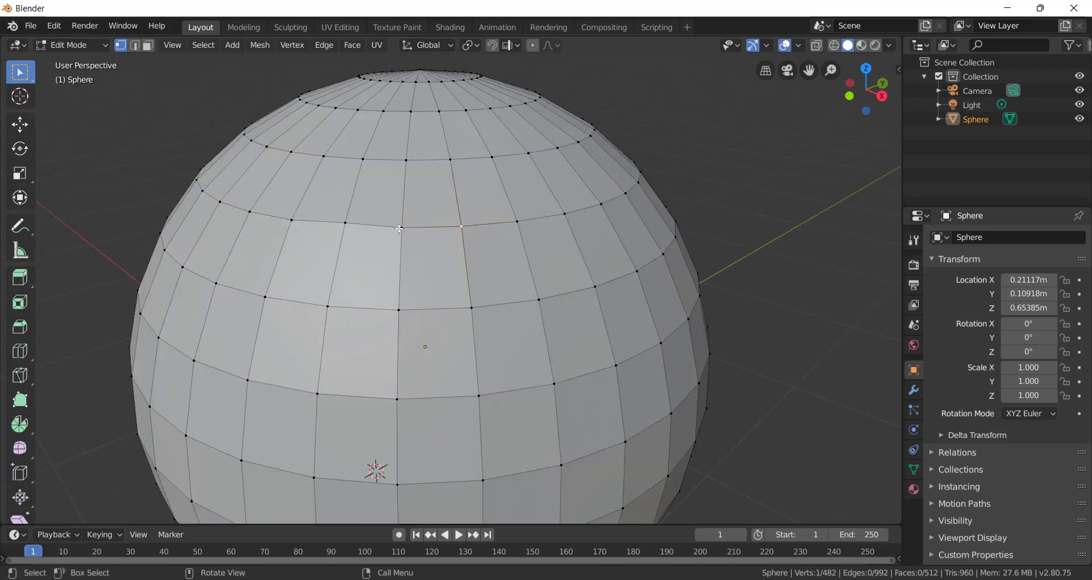
middle_drag(426, 237, 411, 240)
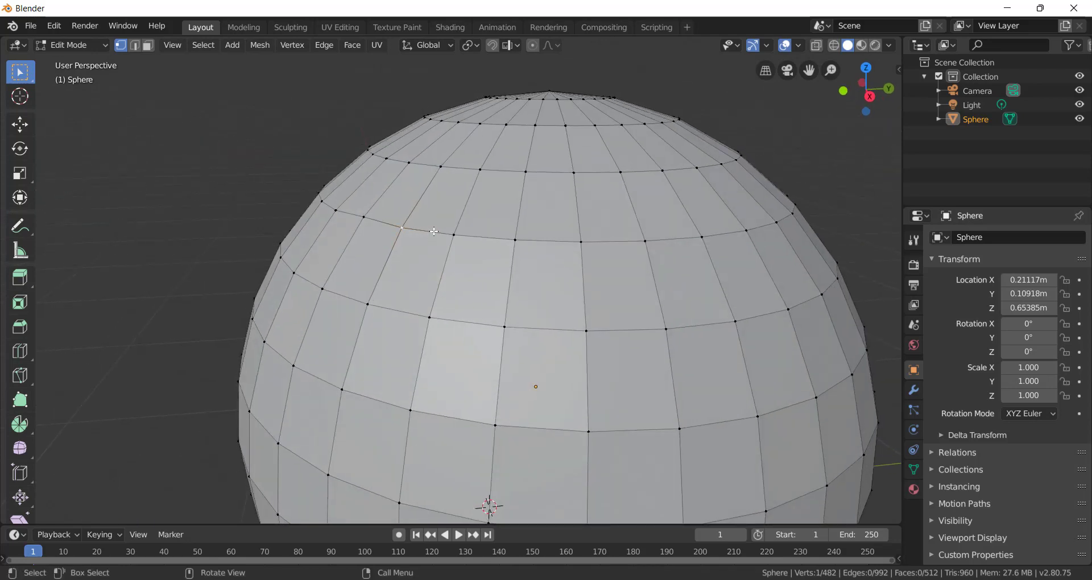
click(432, 233)
key(2)
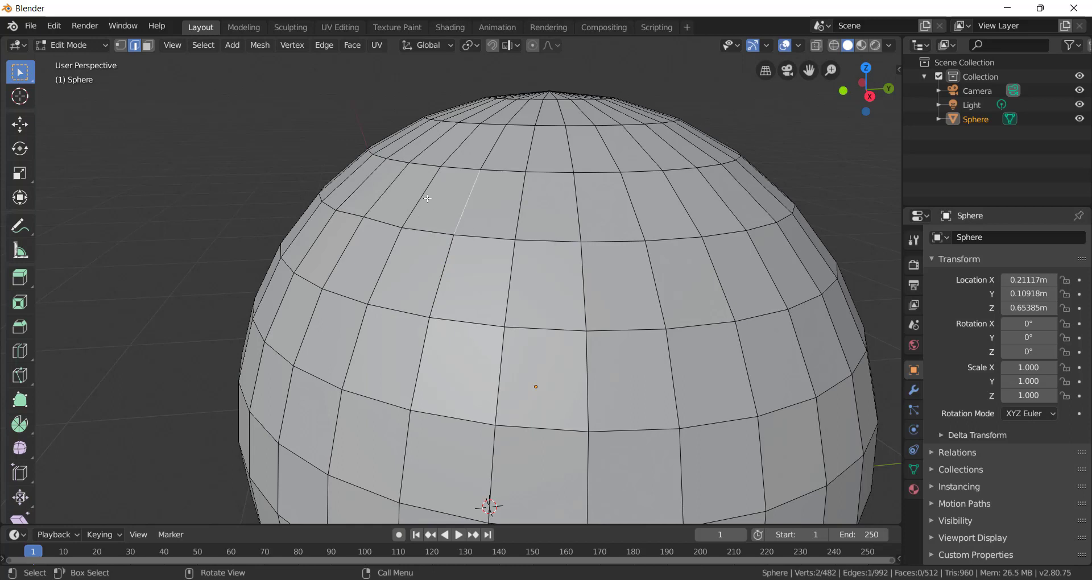
- In face select mode, select one face on the sphere's upper front, inset it and extrude it outward into a small block
key(3)
click(481, 203)
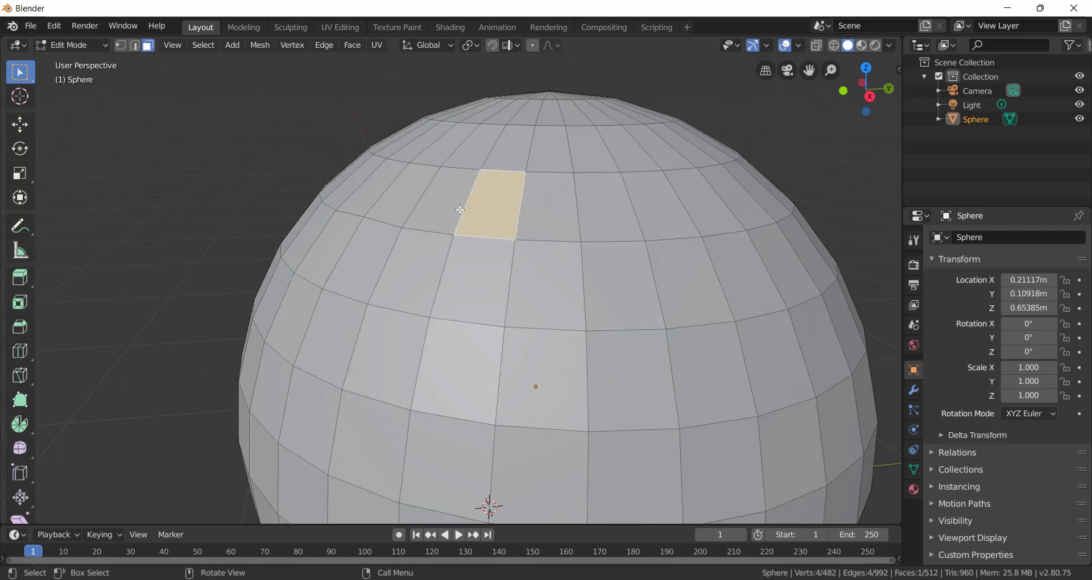
click(441, 202)
click(408, 269)
click(488, 216)
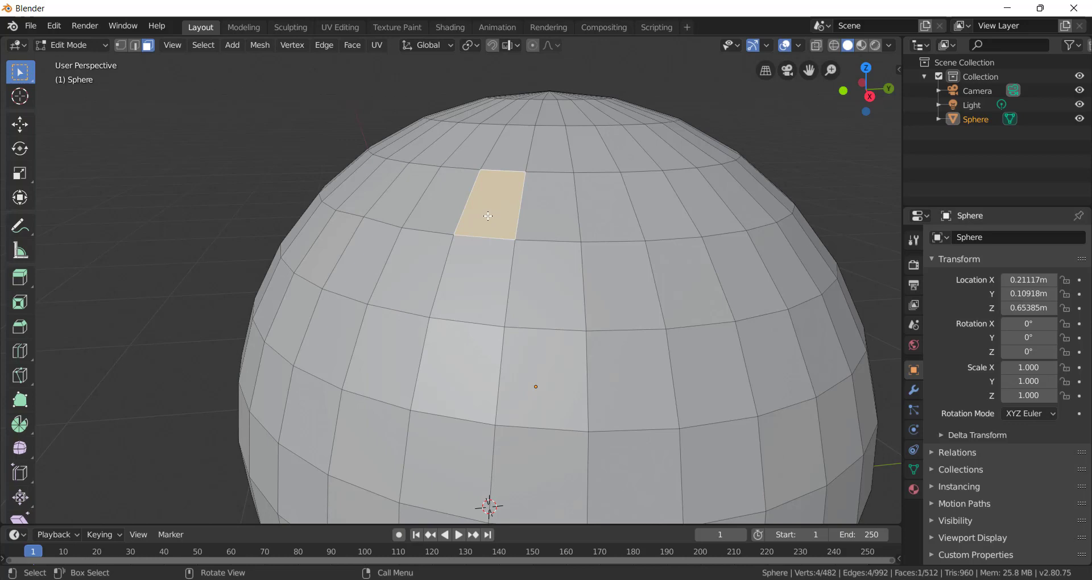
key(i)
click(586, 219)
key(e)
click(529, 210)
scroll(530, 209, down, 5)
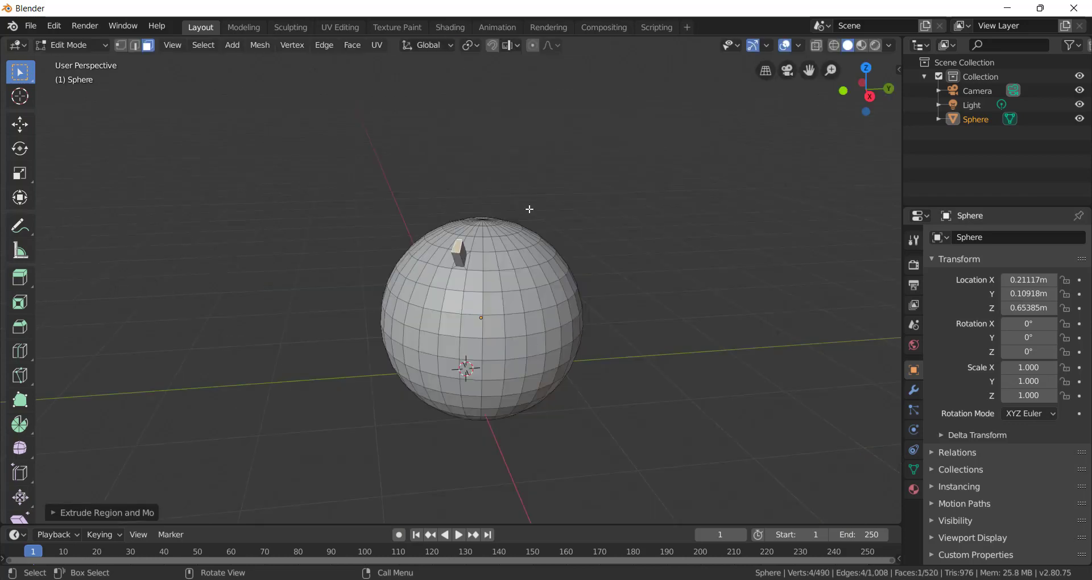
- Switch to edge select mode and back to face select mode, then select the face just below the extruded block
middle_drag(529, 209, 500, 217)
scroll(463, 237, up, 5)
key(2)
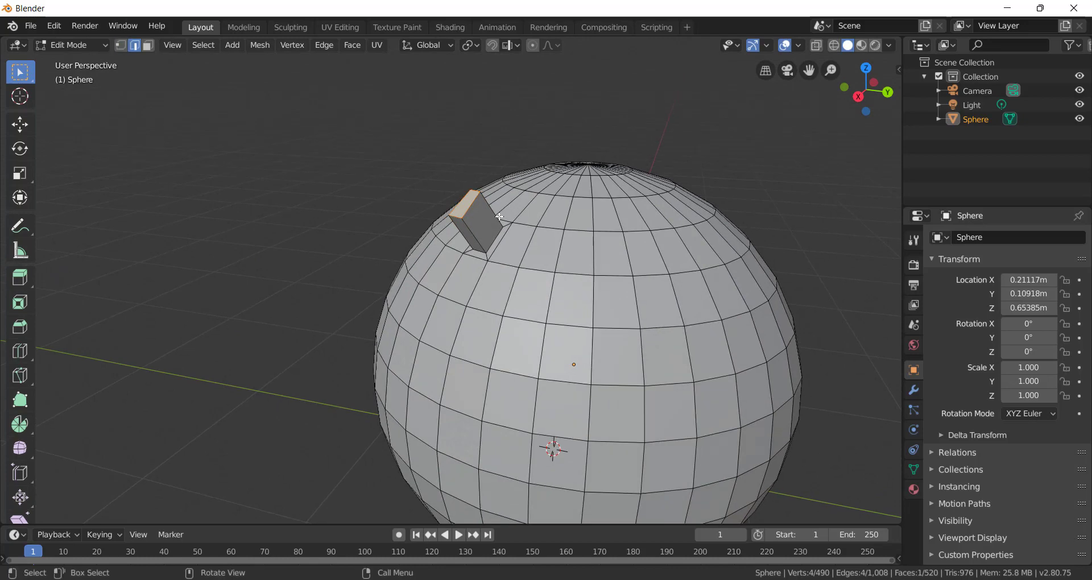
key(3)
click(508, 242)
click(492, 287)
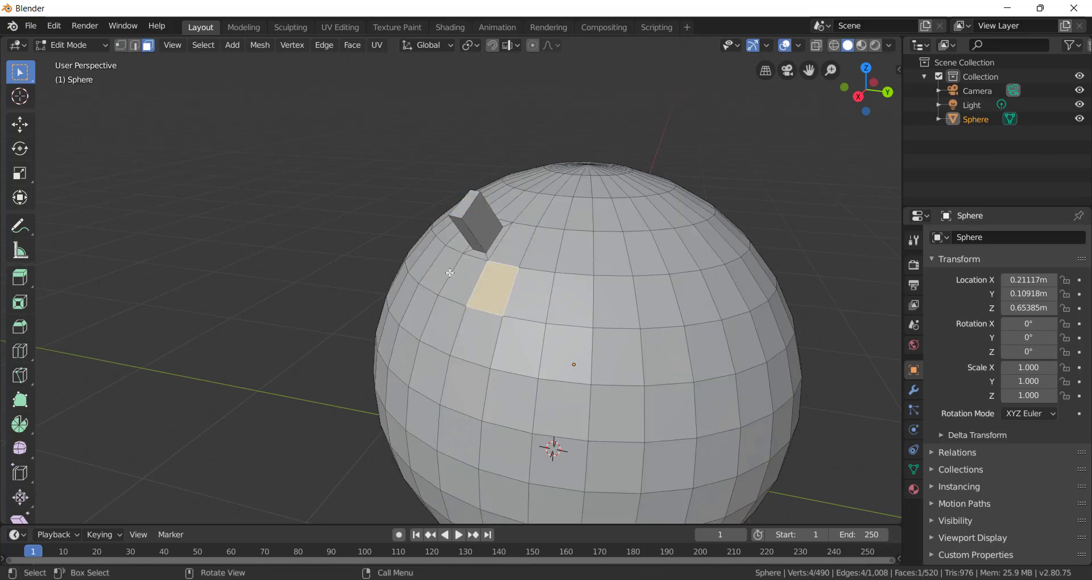
- Select a face on the sphere left of the current one, then toggle between Object Mode and Edit Mode, ending in Edit Mode
click(450, 273)
middle_drag(457, 254, 322, 219)
key(Tab)
middle_drag(238, 165, 404, 217)
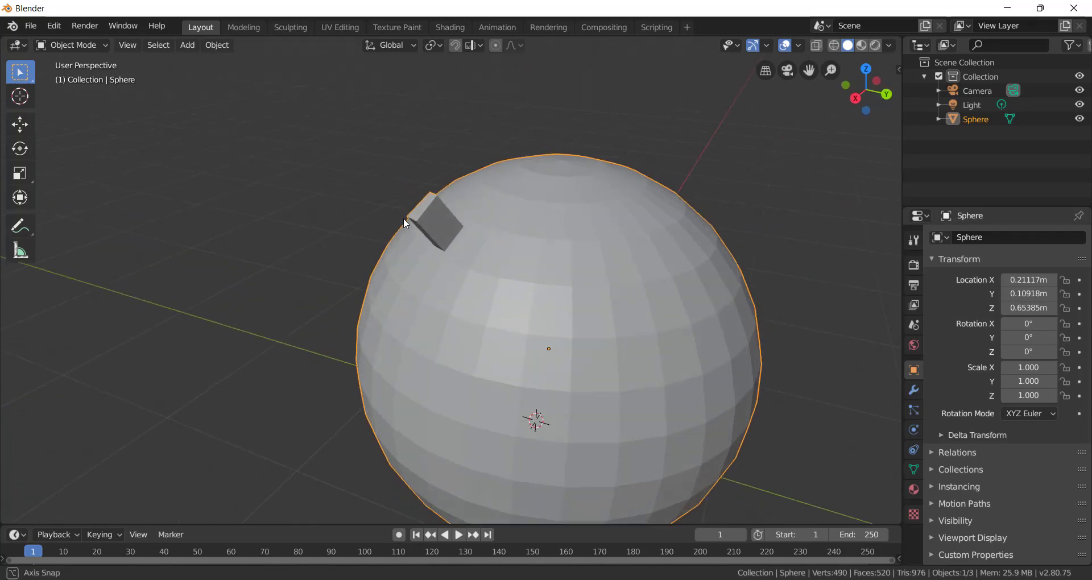
key(Tab)
middle_drag(507, 273, 451, 239)
key(Tab)
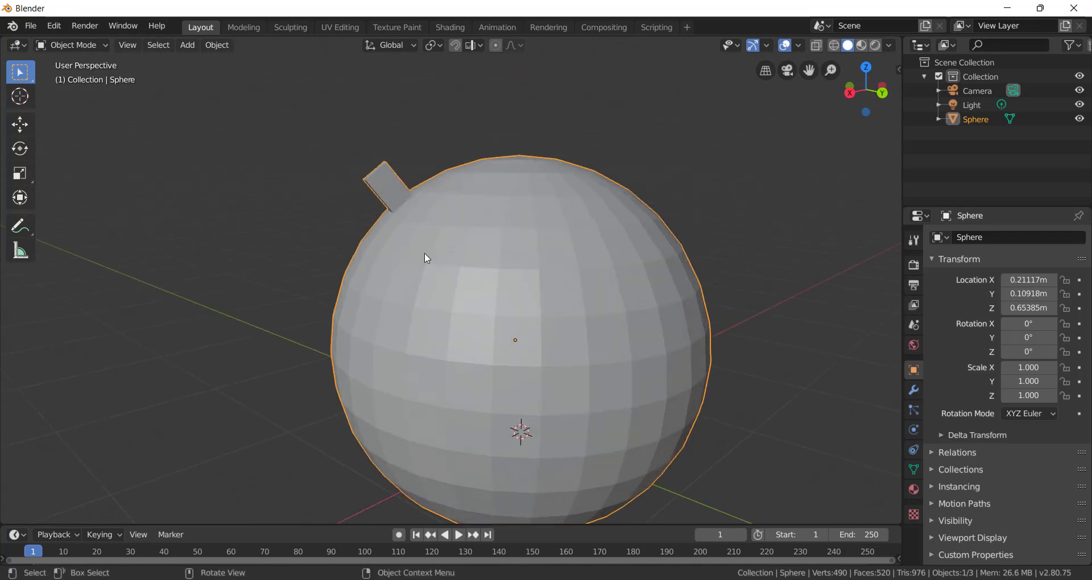
key(Tab)
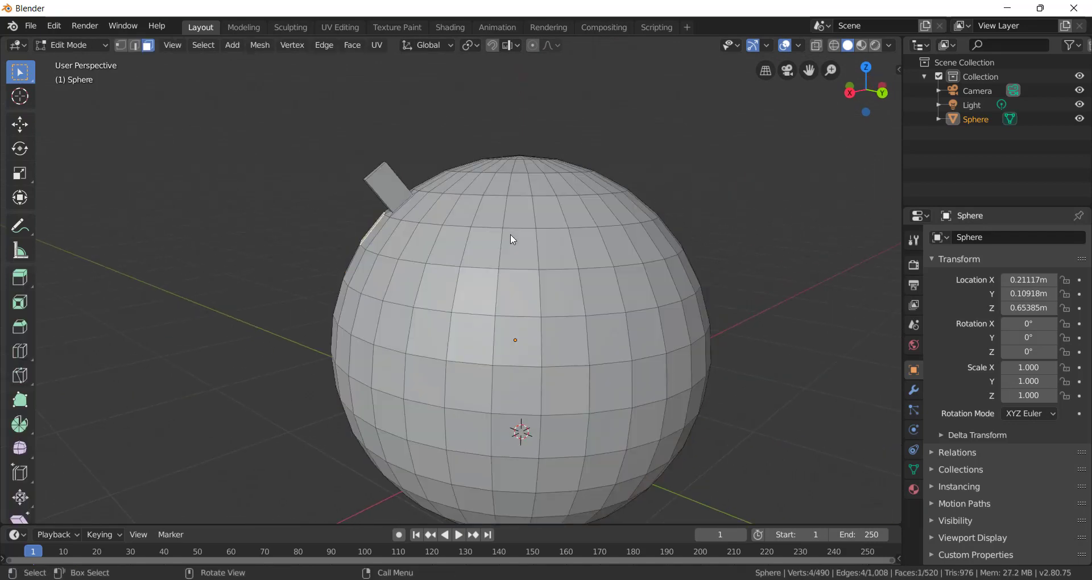
- Cycle through vertex and edge select modes, then in face select mode select the face touching the extruded block's lower right corner
middle_drag(510, 234, 381, 225)
click(381, 225)
scroll(385, 223, up, 1)
key(1)
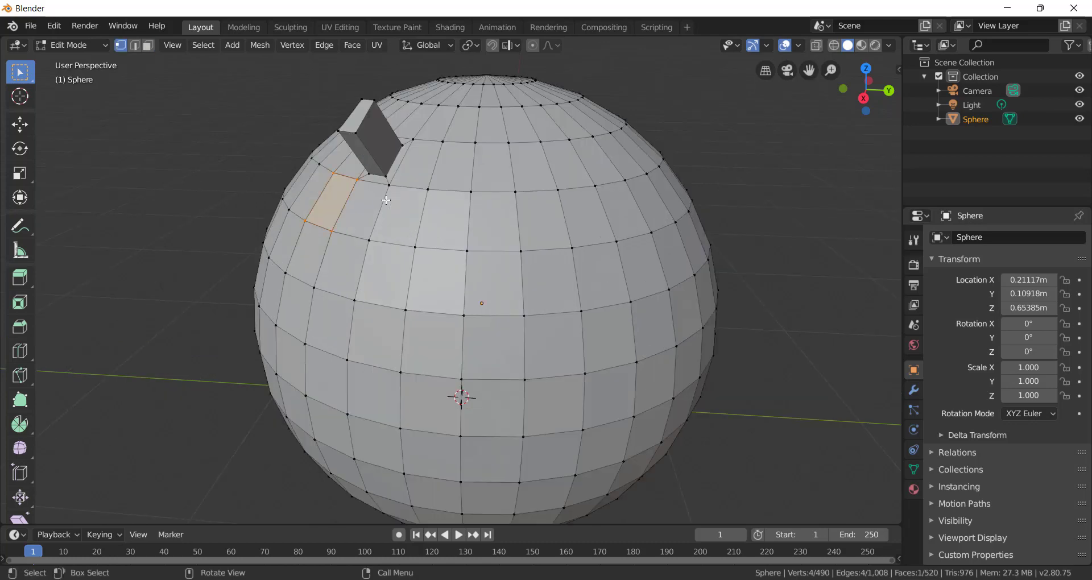
key(2)
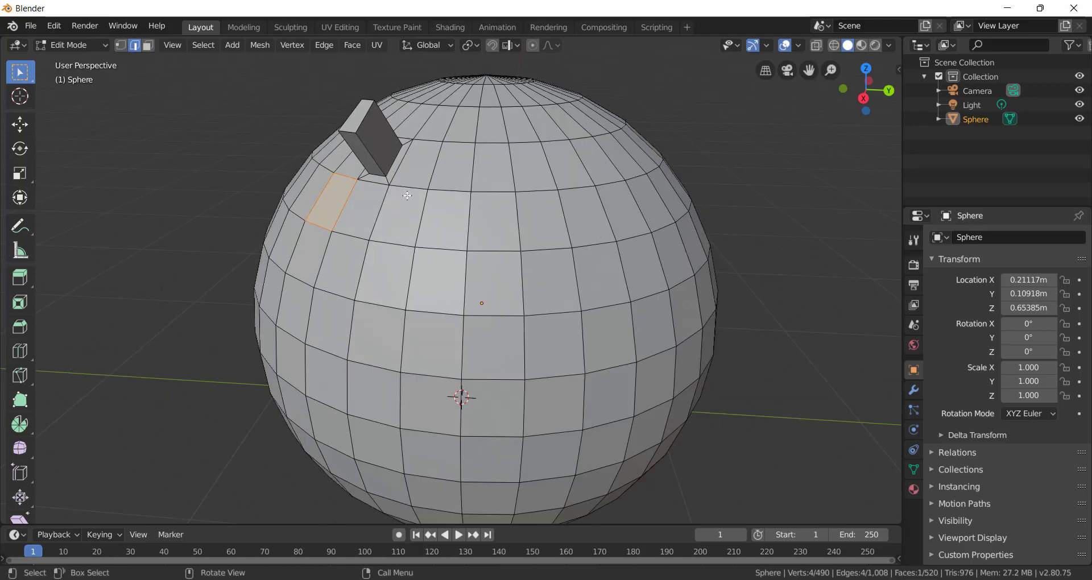
key(3)
click(405, 195)
- In edge select mode, select the edge just below the extruded block, then in face select mode select the face under it
key(1)
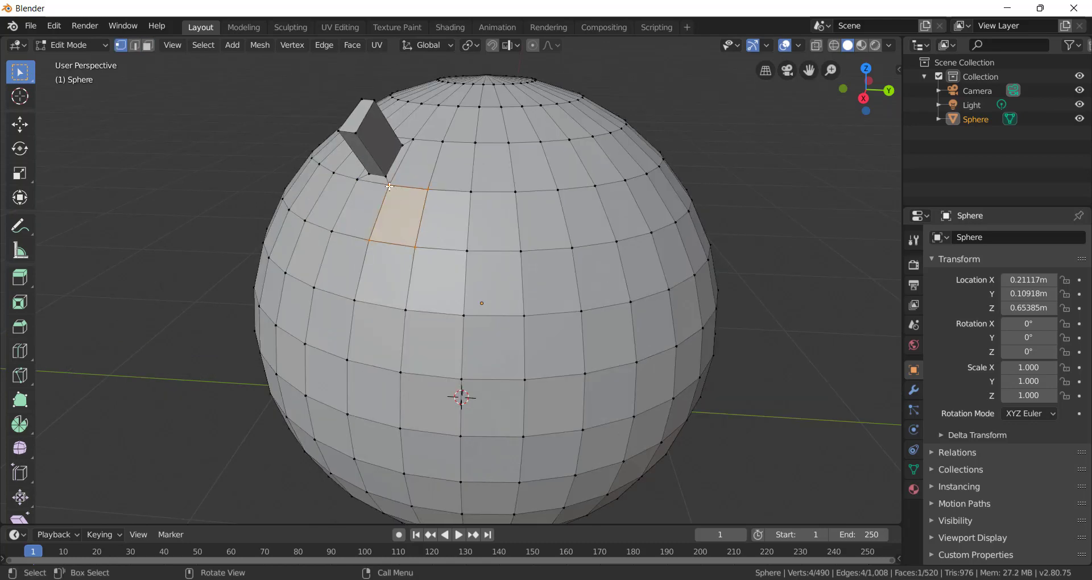
key(2)
click(405, 188)
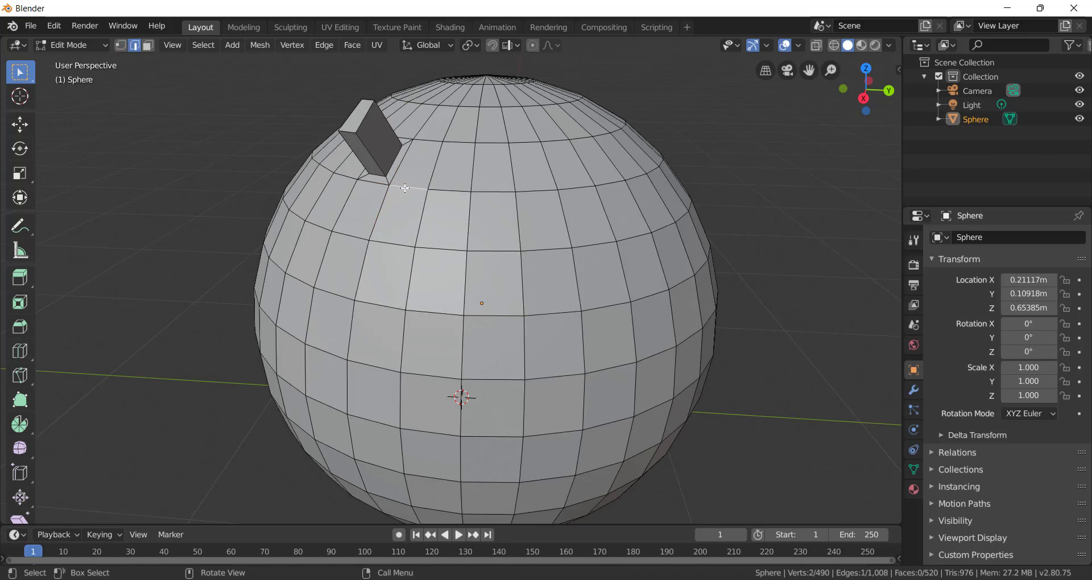
key(3)
click(411, 218)
scroll(432, 239, down, 4)
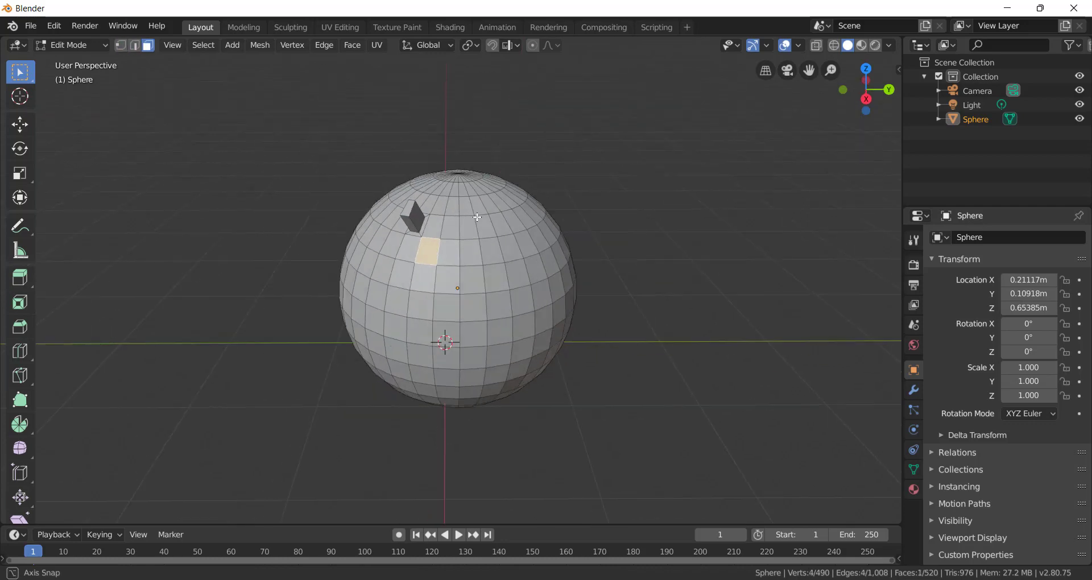
- Return to Object Mode and delete the sphere
middle_drag(466, 227, 470, 249)
key(Tab)
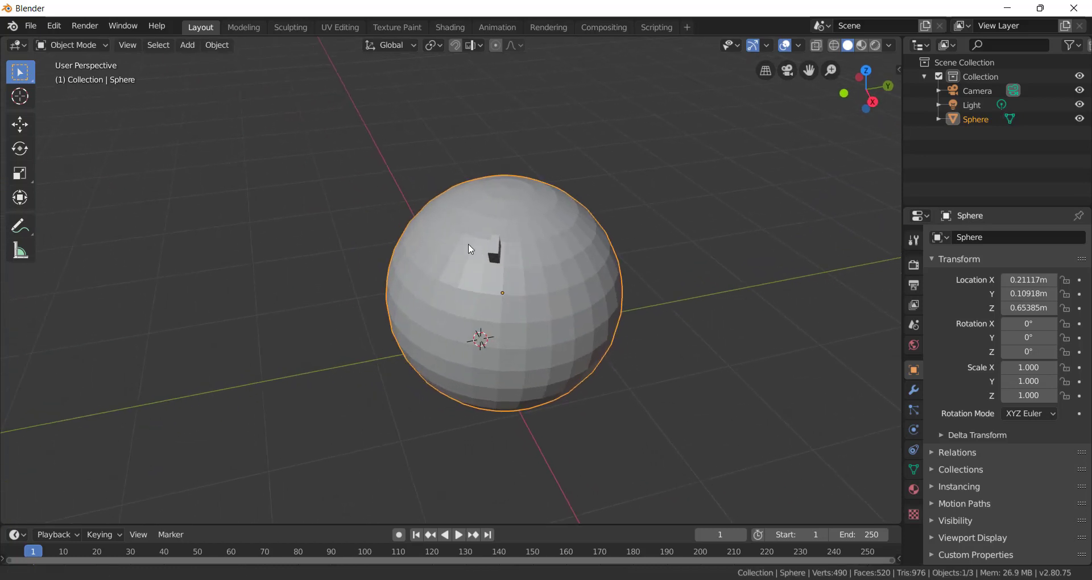
scroll(511, 328, up, 5)
scroll(449, 310, down, 5)
middle_drag(511, 329, 419, 305)
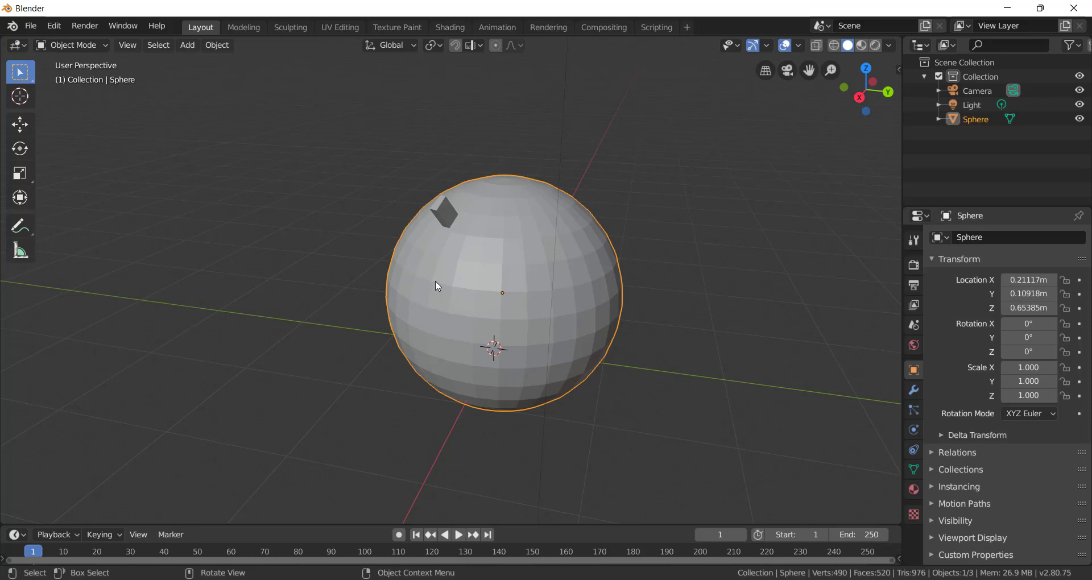
scroll(496, 276, down, 2)
middle_drag(524, 278, 493, 268)
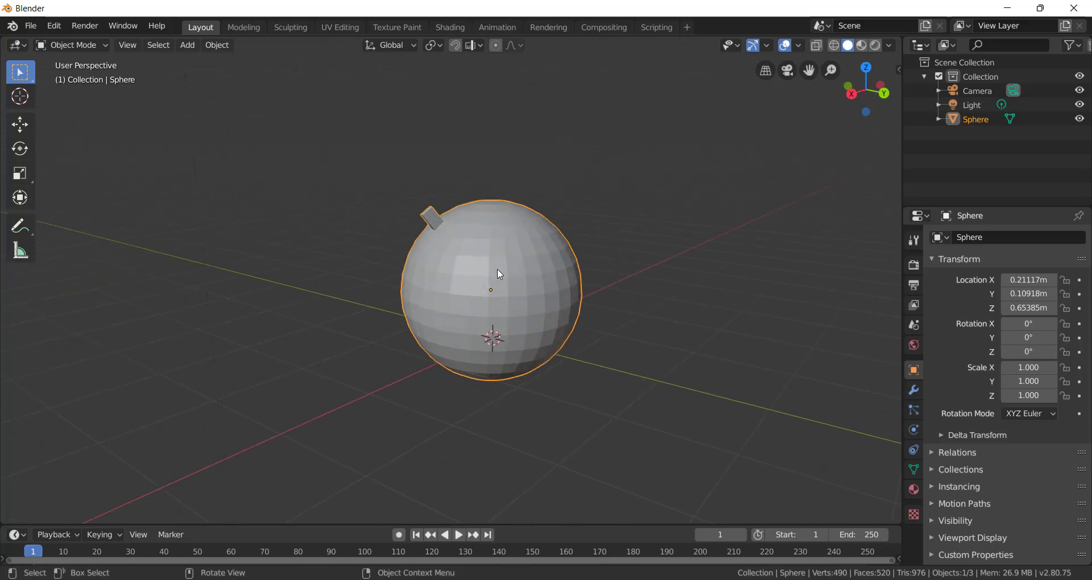
scroll(498, 275, down, 2)
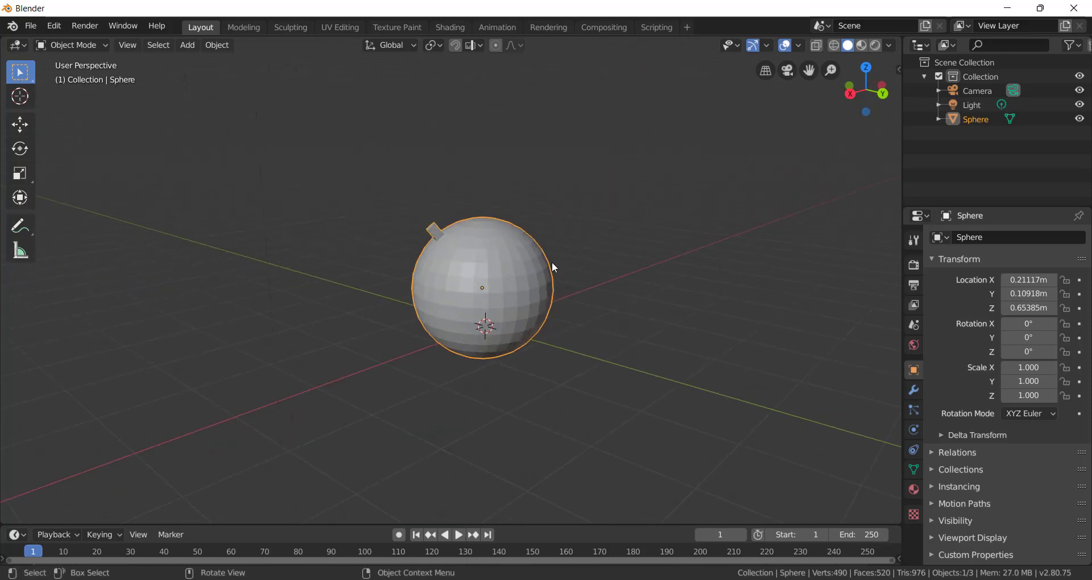
key(Delete)
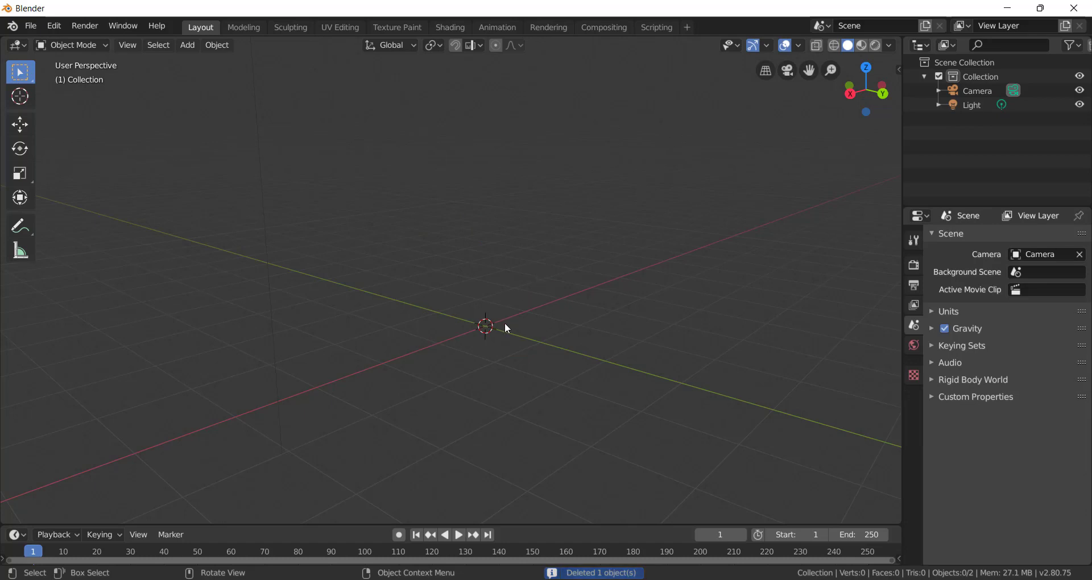
- Add a mesh cube to the scene
click(188, 45)
click(190, 47)
key(shift+a)
mouse_move(586, 147)
click(647, 145)
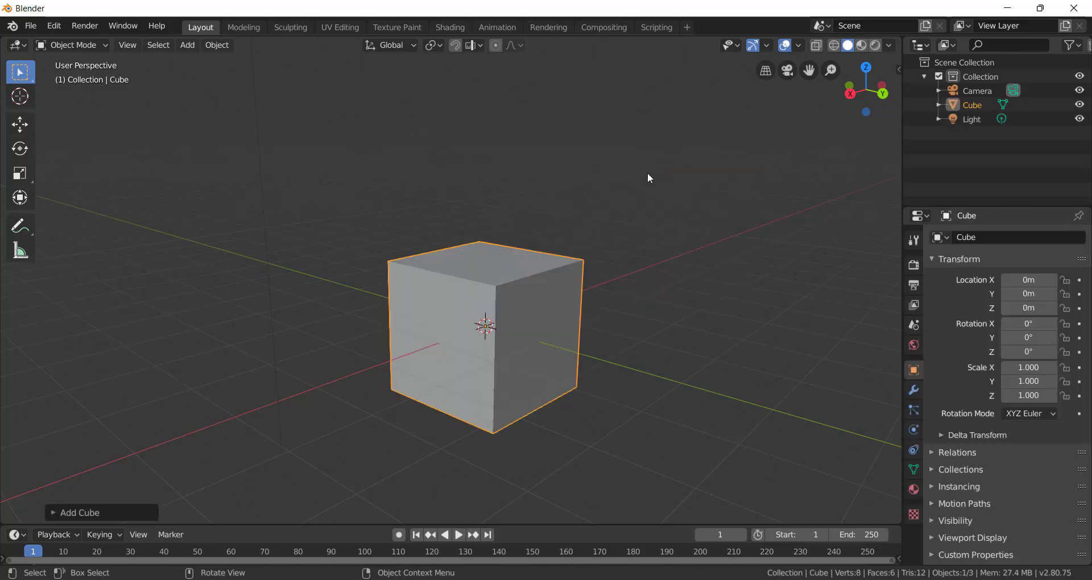
- Try moving the cube freely and along the X, Y and Z axes
middle_drag(648, 172, 574, 224)
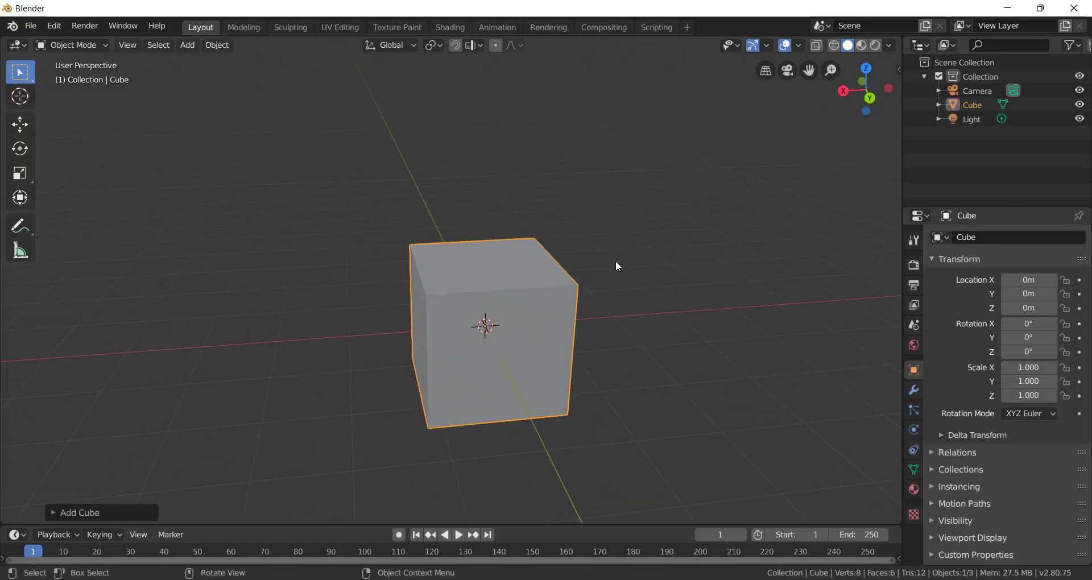
scroll(569, 287, down, 2)
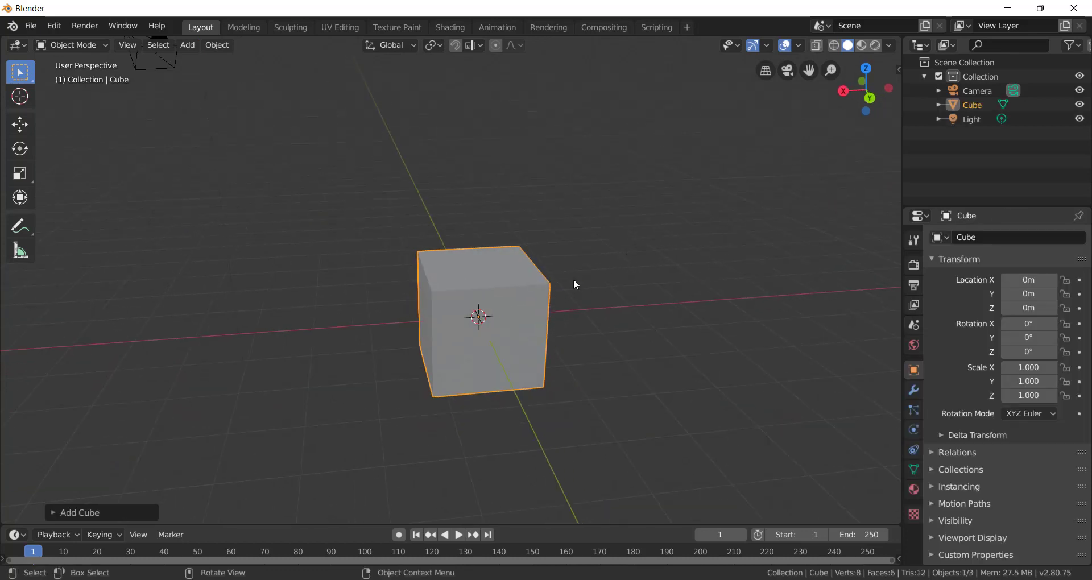
key(g)
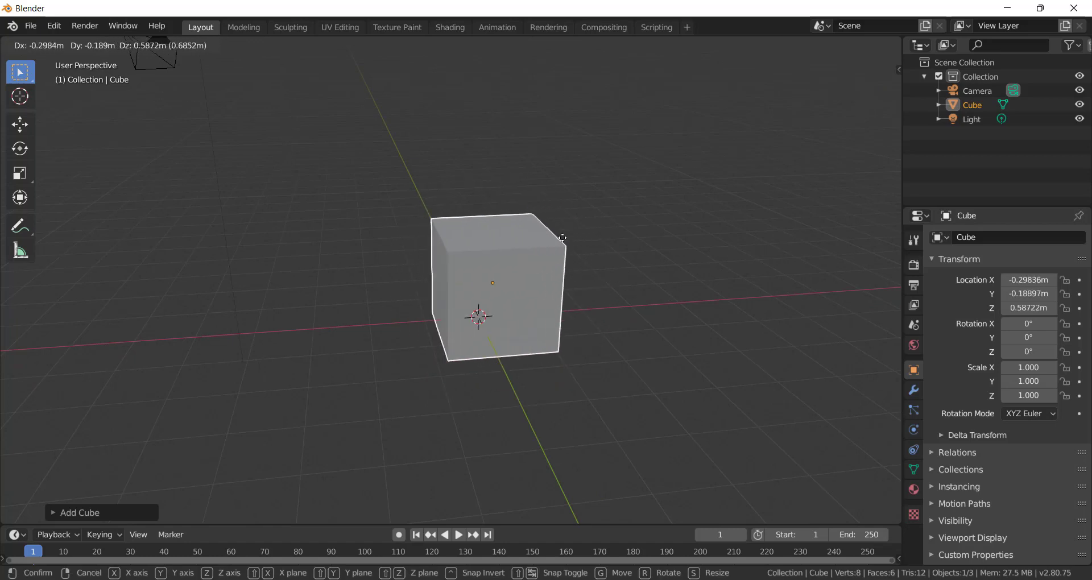
key(x)
key(y)
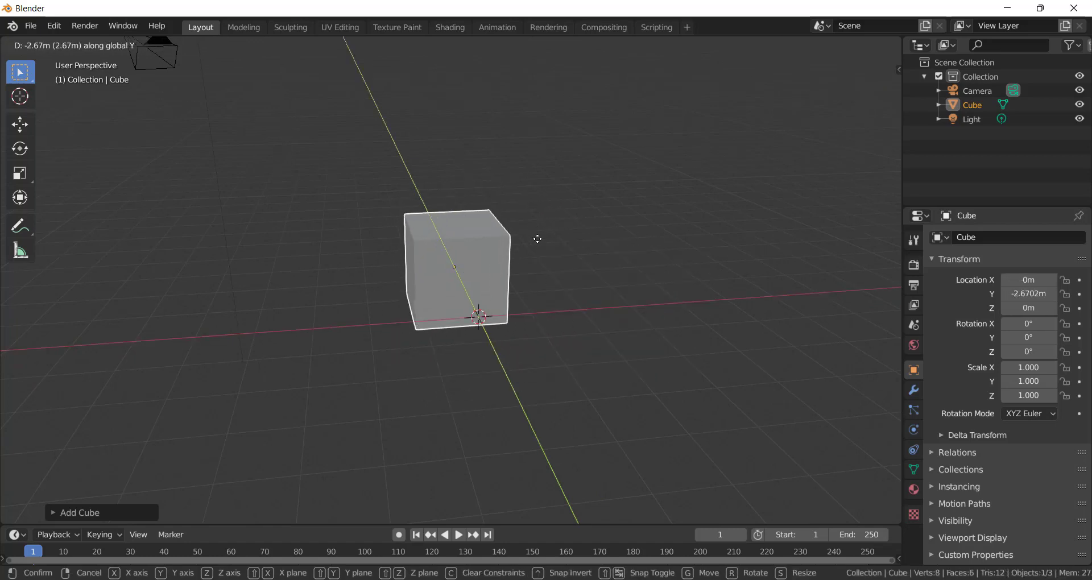
key(z)
key(Escape)
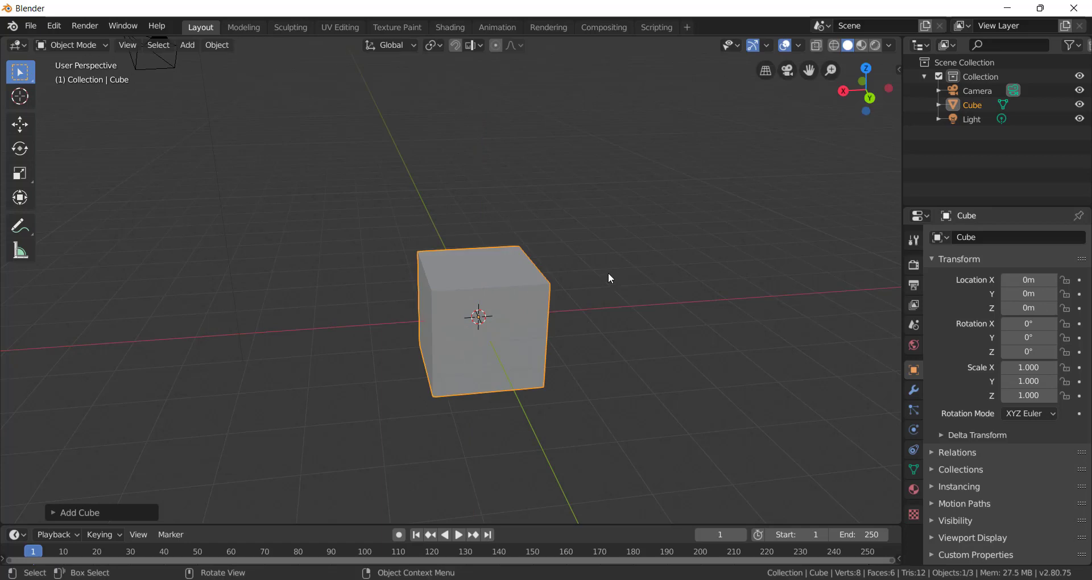
- Try rotating the cube freely
key(r)
key(Escape)
key(r)
key(Escape)
- Try scaling the cube uniformly and along the Y and Z axes
key(s)
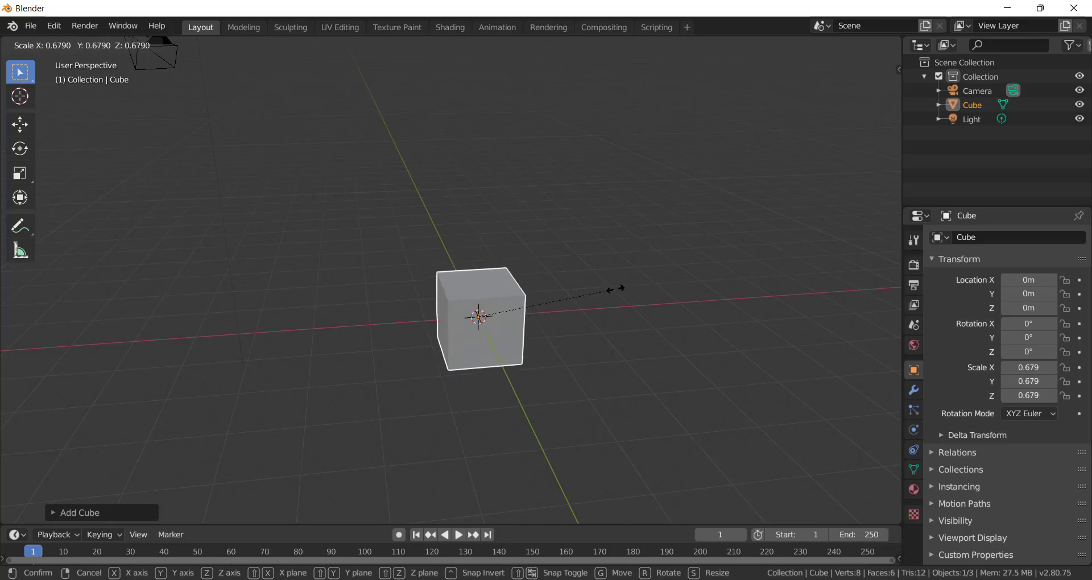
key(y)
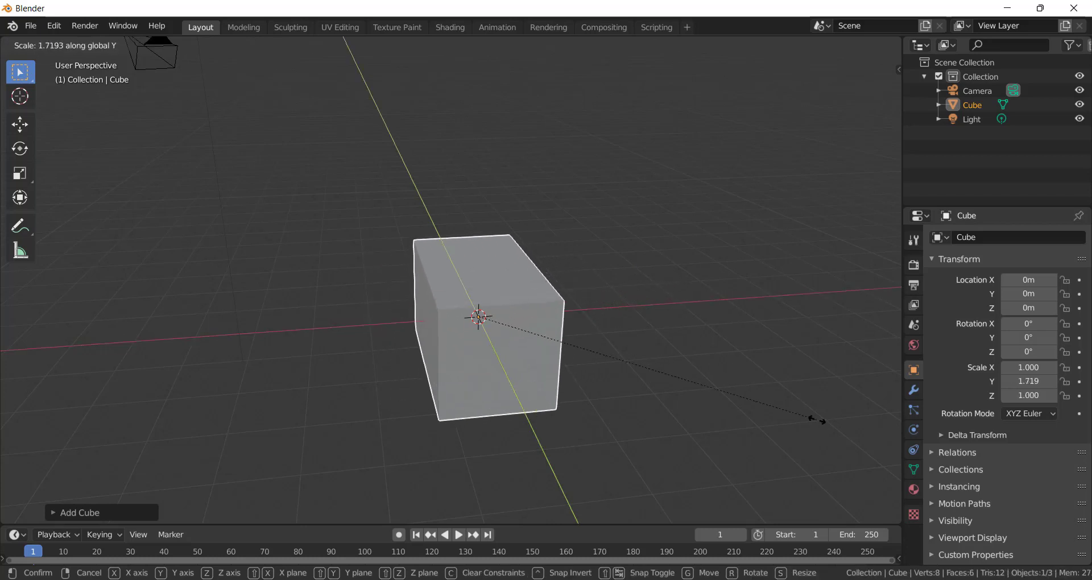
key(z)
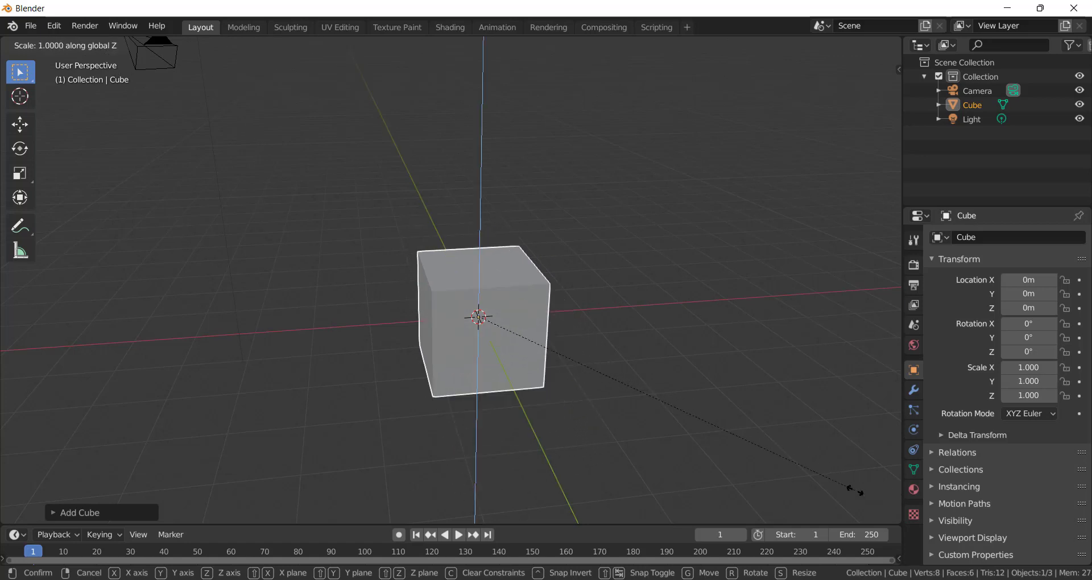
key(Escape)
- Toggle the cube between Object Mode and Edit Mode, ending in Edit Mode, and select its side face facing positive Y
middle_drag(500, 282, 524, 278)
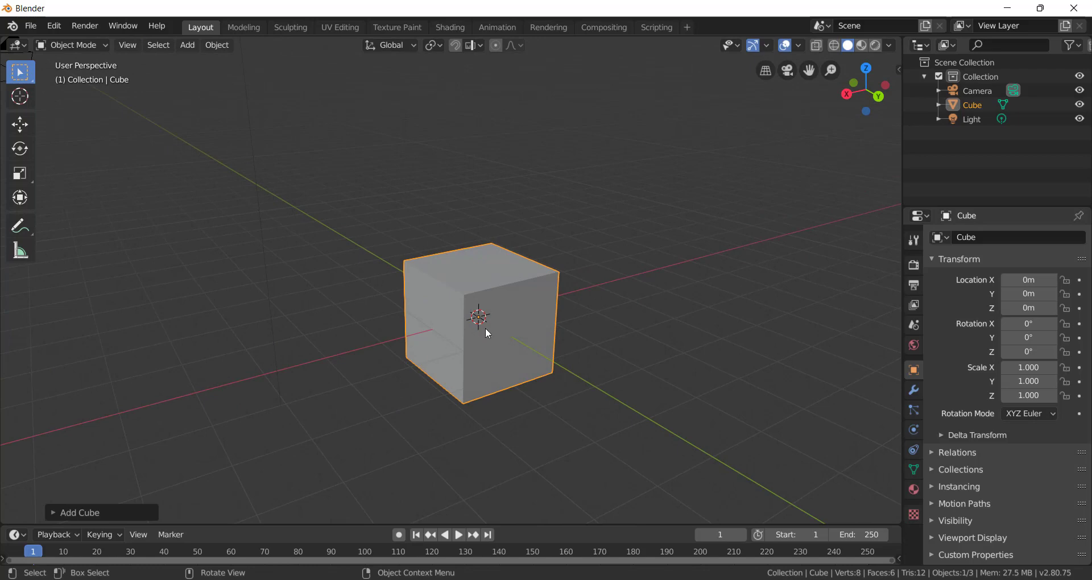
middle_drag(486, 333, 467, 330)
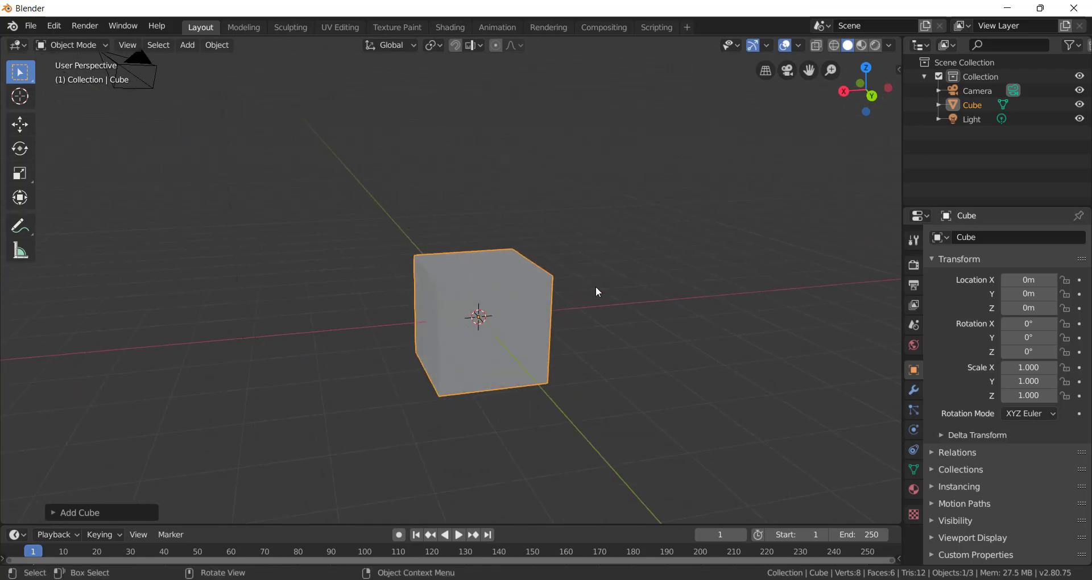
key(Tab)
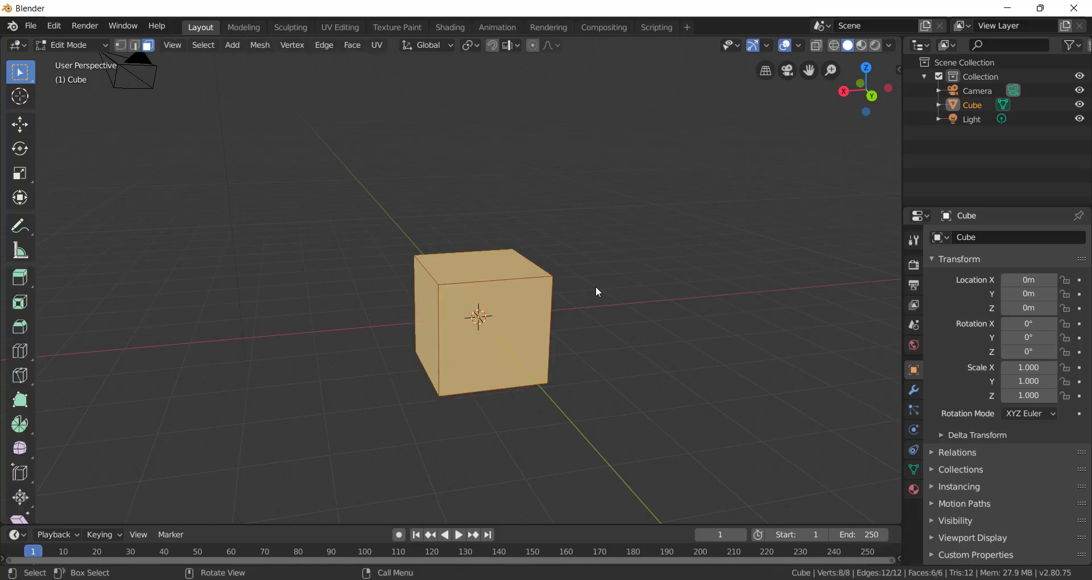
key(Tab)
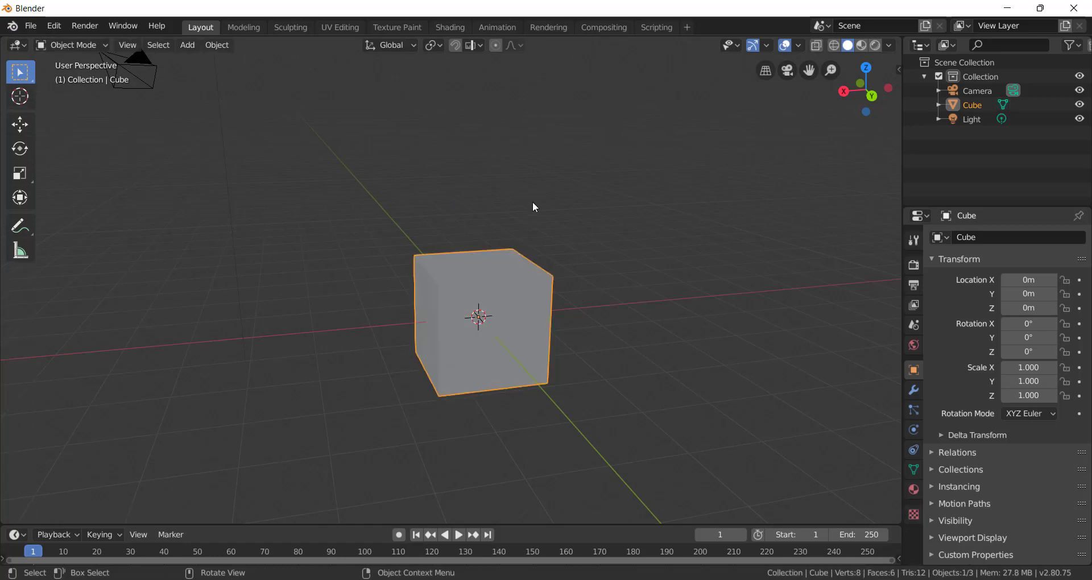
key(Tab)
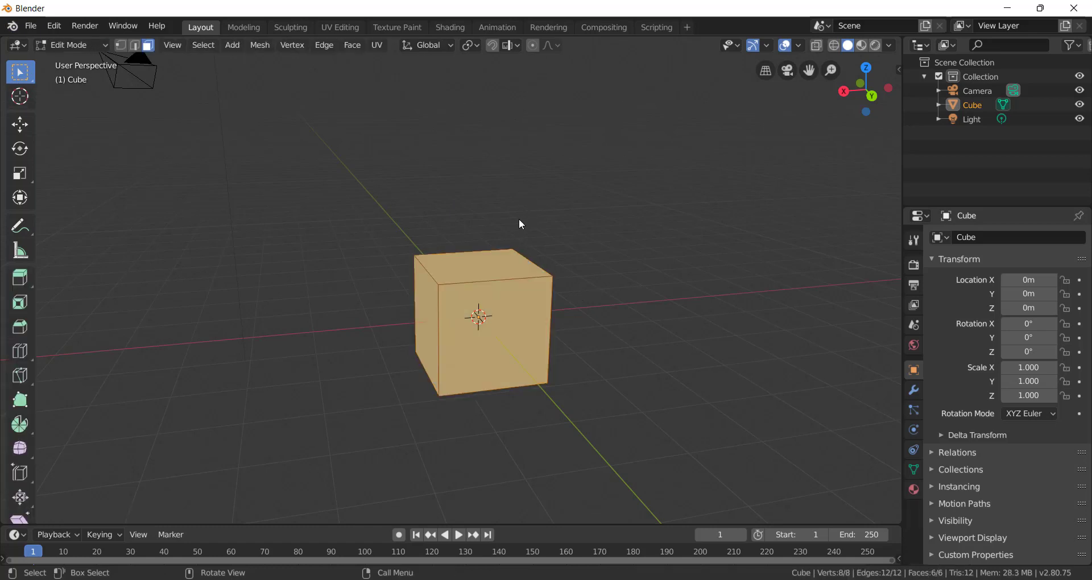
click(478, 283)
middle_drag(479, 283, 512, 290)
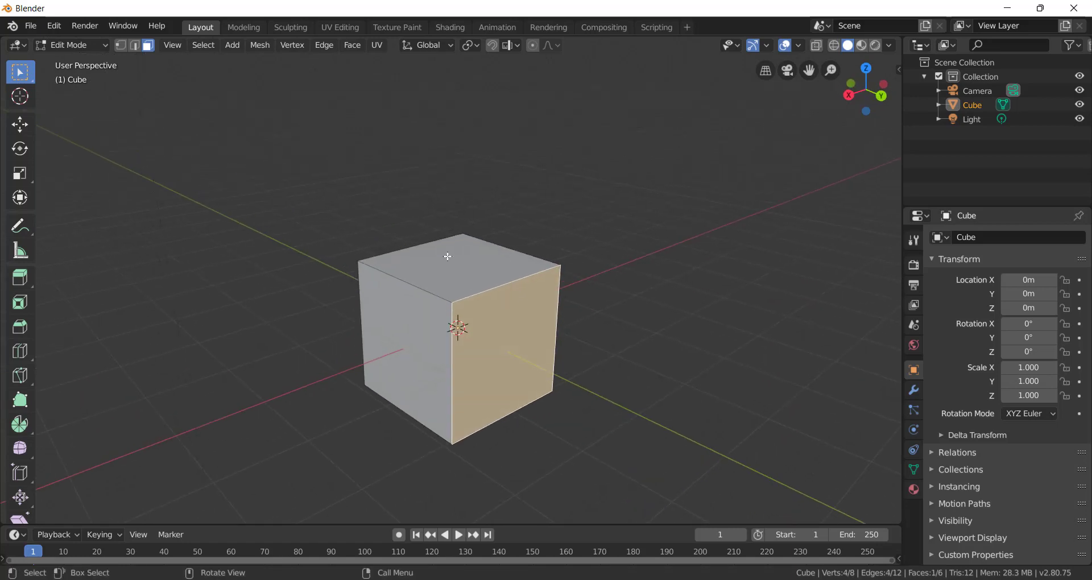
scroll(480, 315, up, 3)
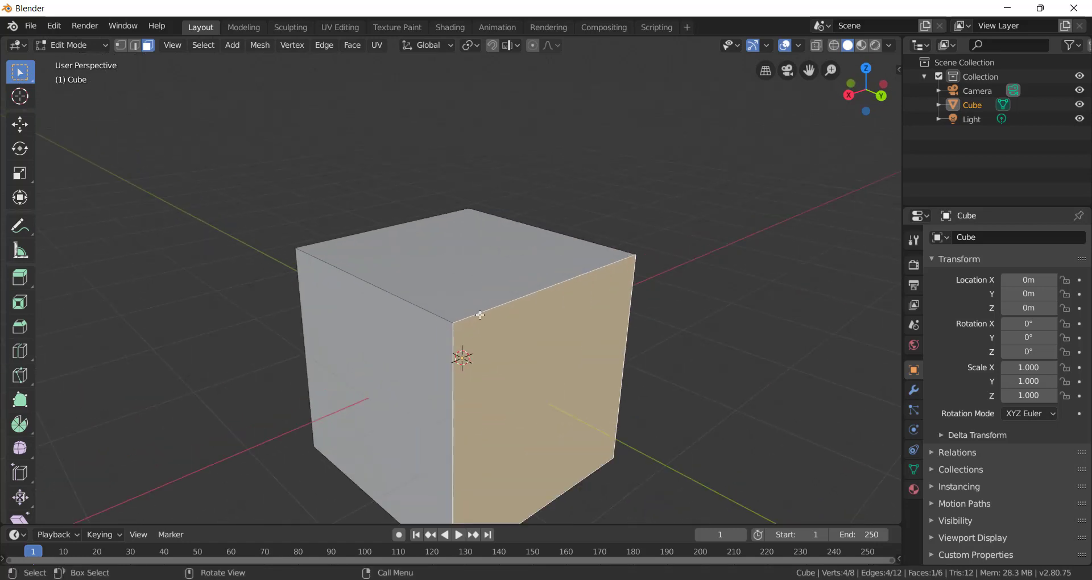
- In vertex select mode, clear the selection and select the cube's nearest top corner vertex
key(1)
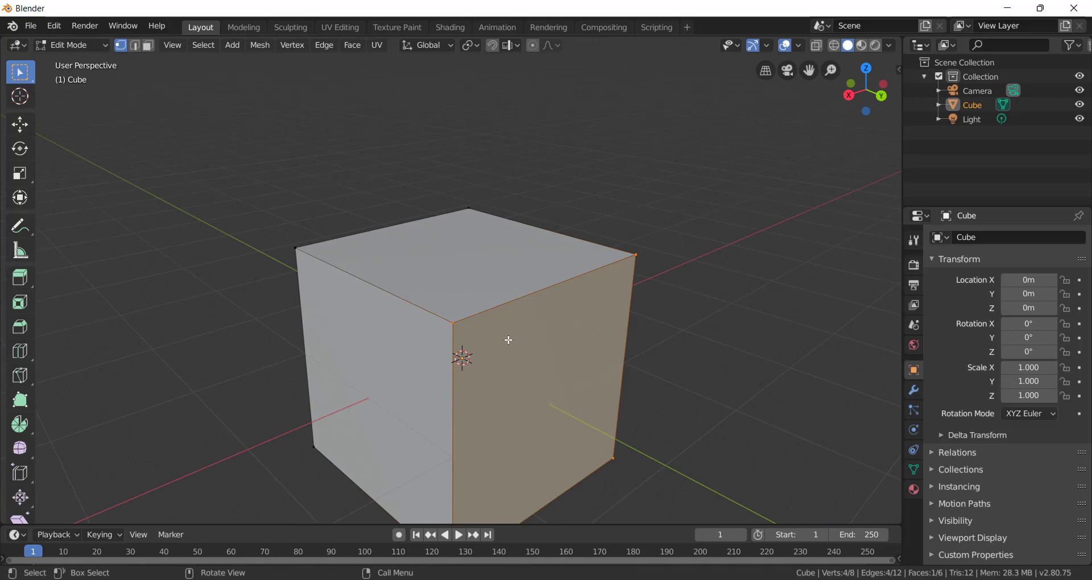
click(678, 199)
click(455, 326)
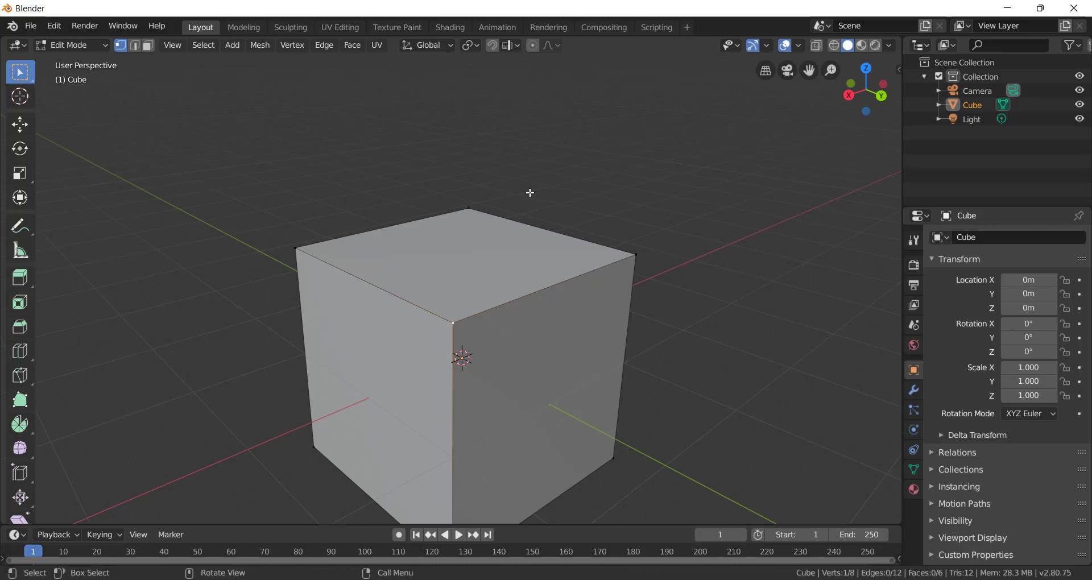
- In edge select mode, select the top edge of the cube's Y-facing side, then in face select mode select its side faces one at a time
click(134, 46)
click(529, 294)
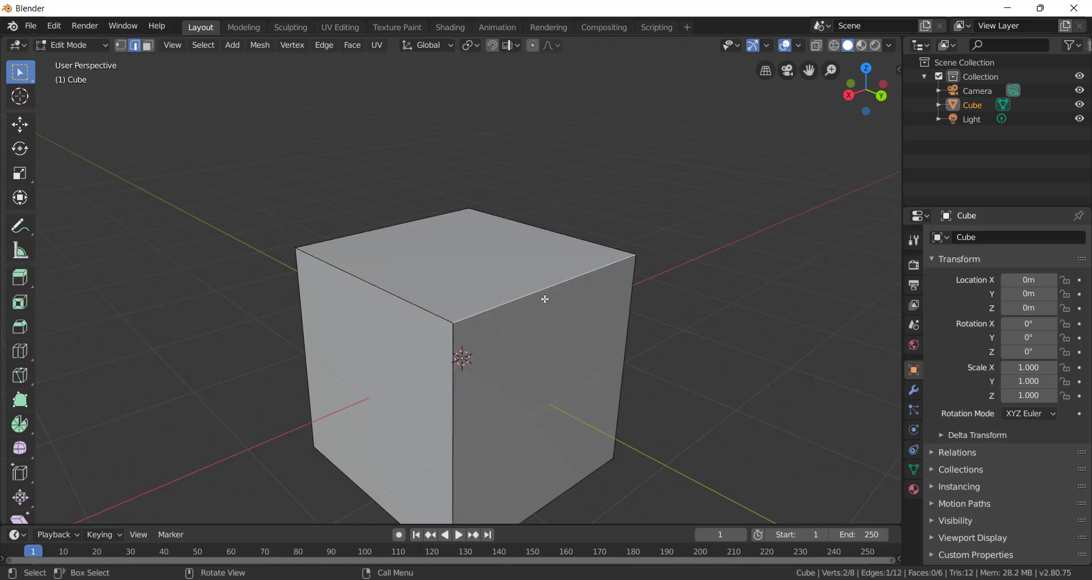
click(148, 46)
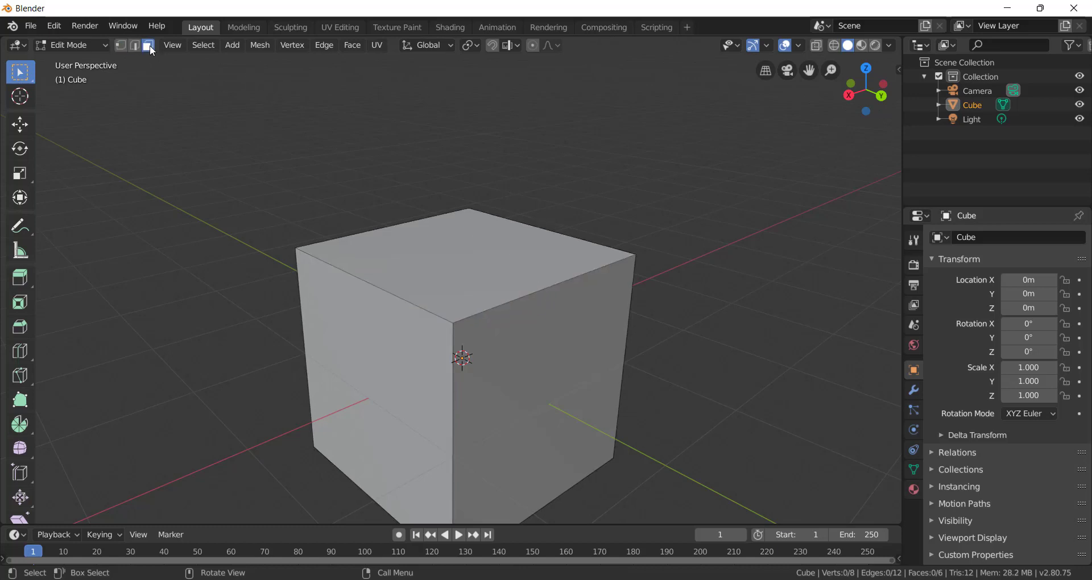
click(536, 310)
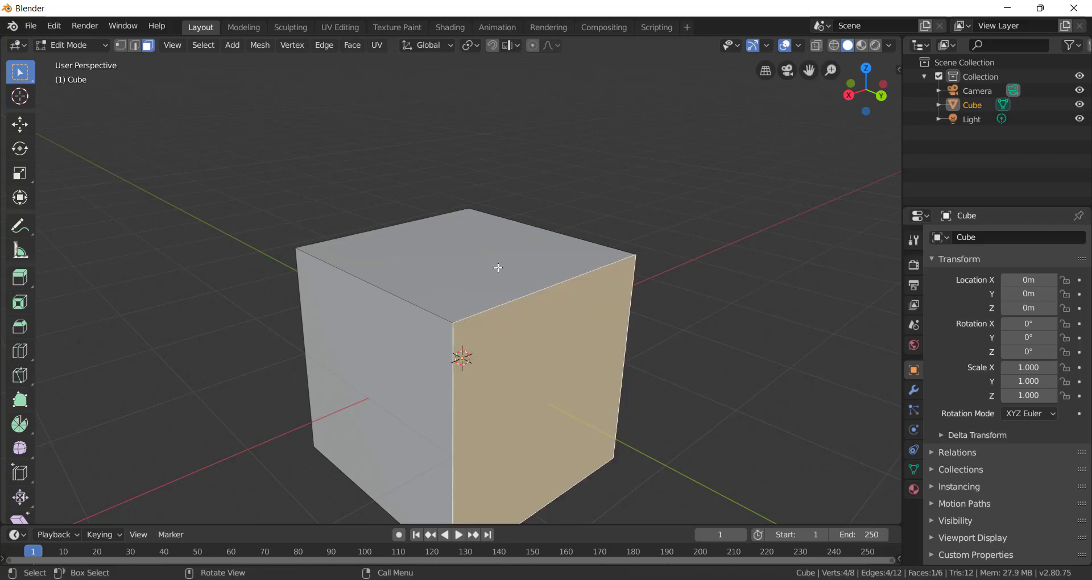
middle_drag(498, 268, 488, 317)
scroll(459, 317, down, 4)
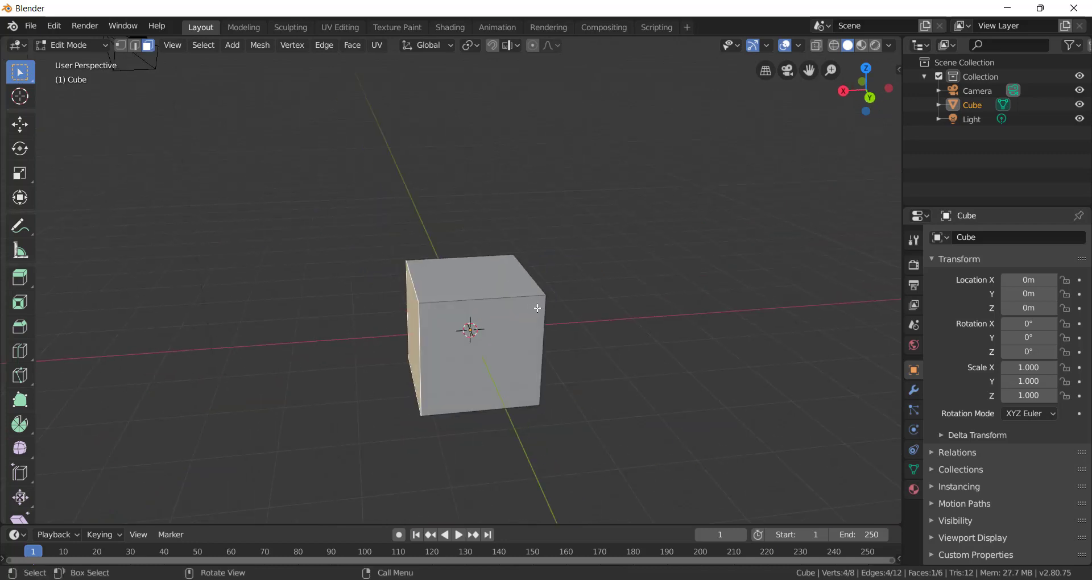
- Return to Object Mode and delete the cube from the scene
key(Tab)
key(Delete)
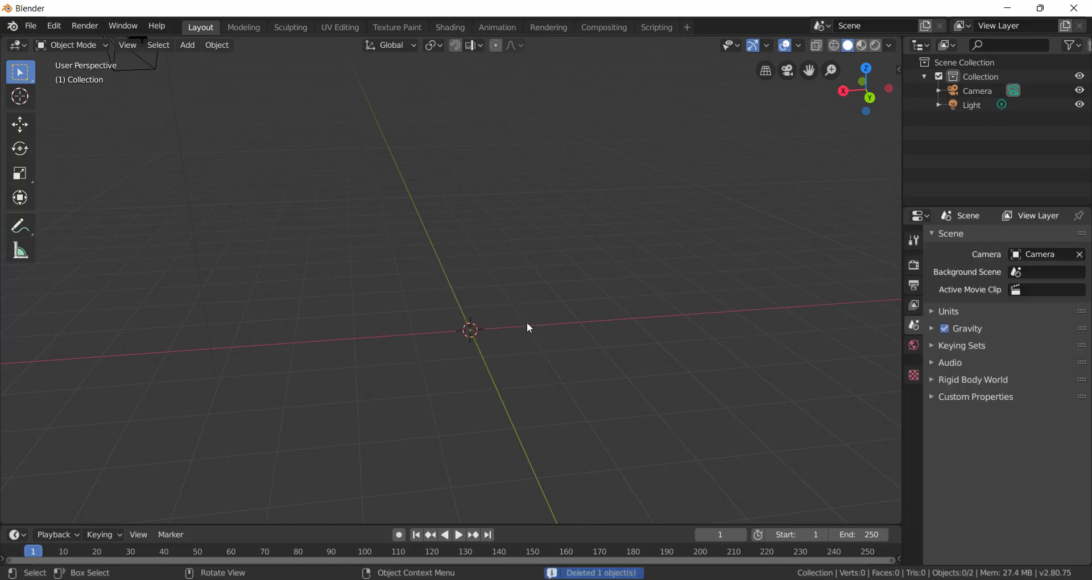
- Recap viewport navigation in the empty scene by orbiting, panning, and repeatedly zooming in and out around the world origin
middle_drag(534, 325, 837, 126)
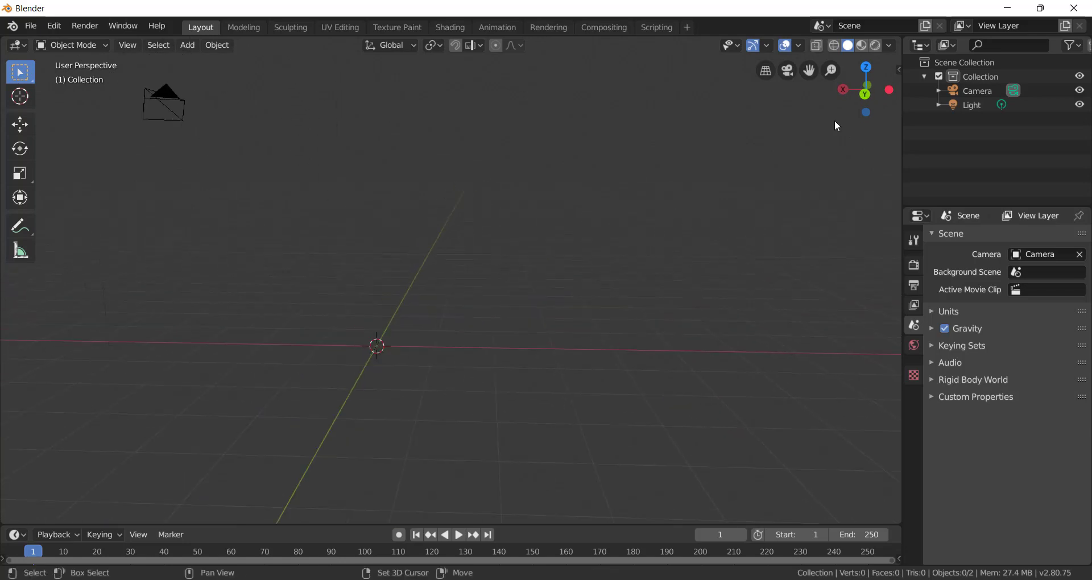
middle_drag(802, 80, 657, 237)
scroll(535, 273, down, 3)
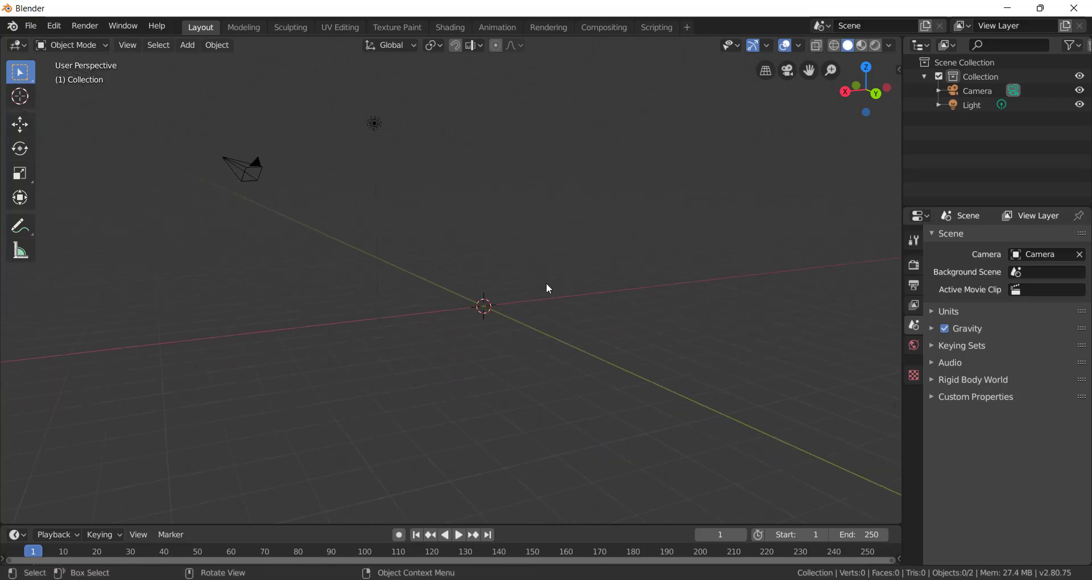
scroll(547, 289, up, 5)
scroll(546, 288, down, 4)
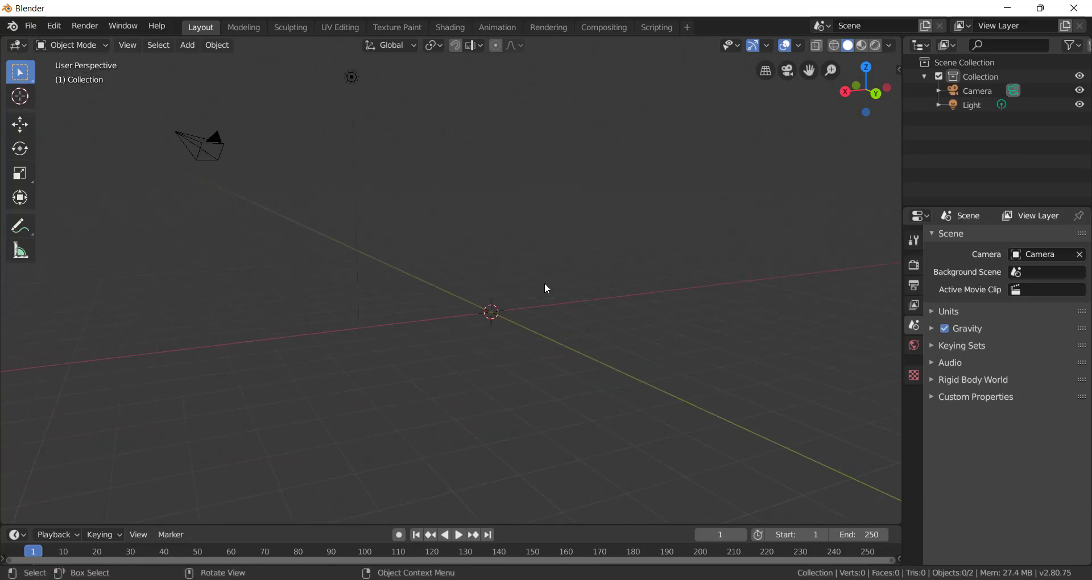
scroll(544, 279, up, 5)
scroll(549, 274, down, 5)
scroll(554, 278, up, 5)
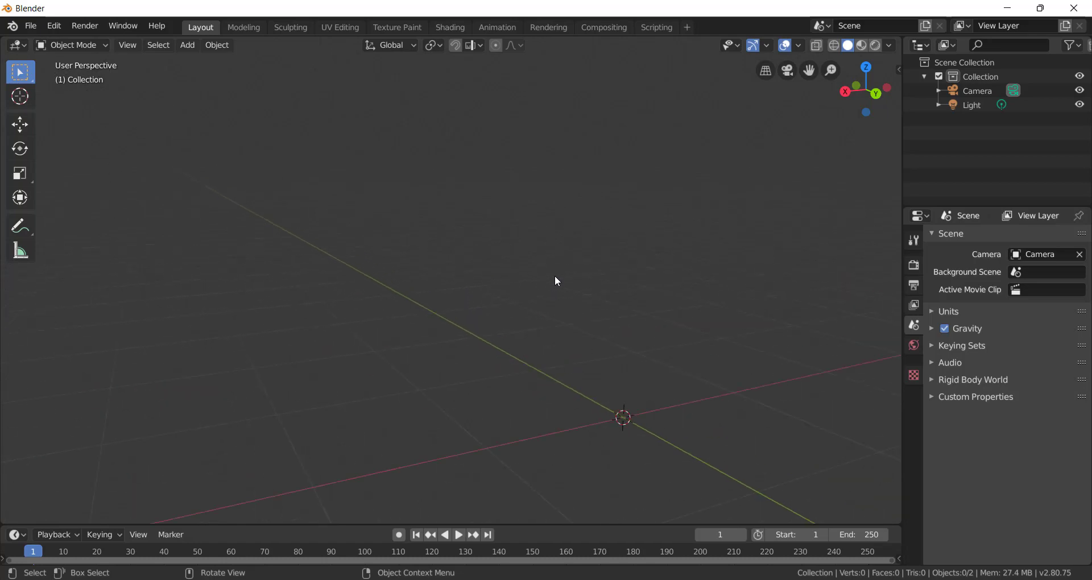
scroll(557, 281, up, 3)
scroll(558, 284, down, 6)
scroll(555, 288, up, 4)
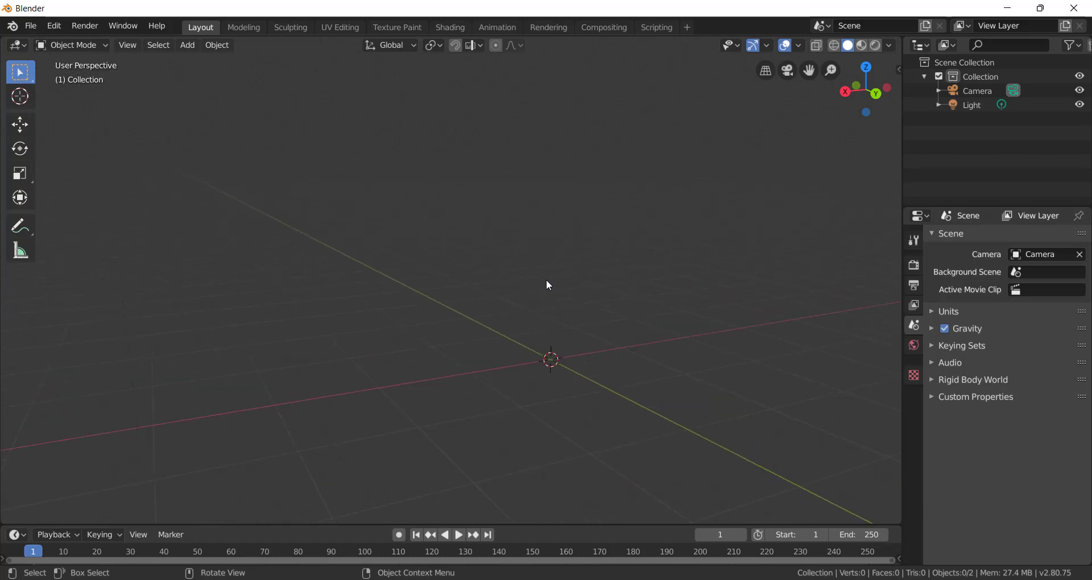
scroll(549, 285, up, 1)
scroll(549, 289, down, 1)
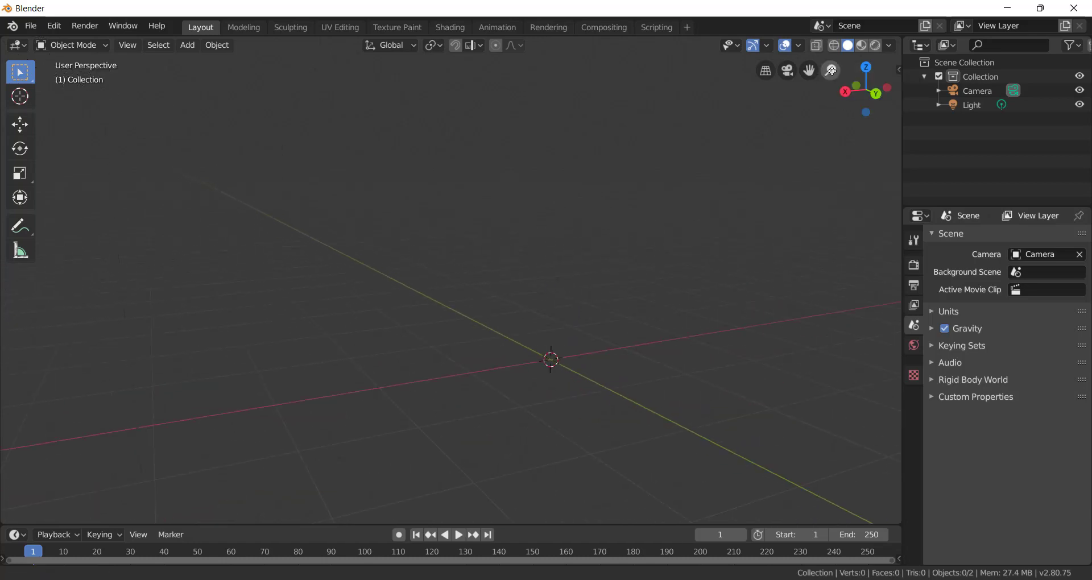
drag(831, 70, 831, 91)
middle_drag(512, 301, 561, 314)
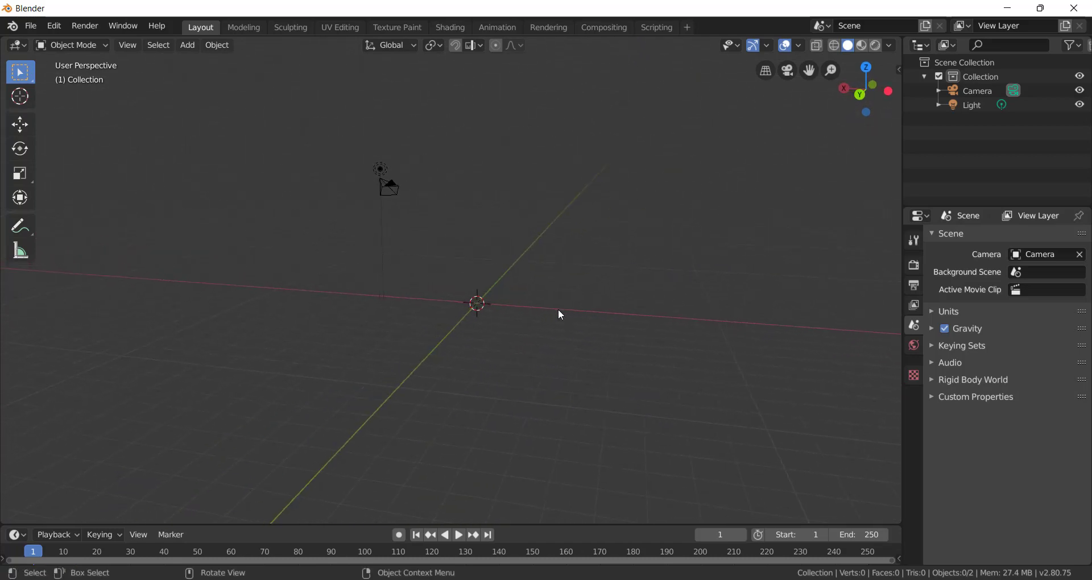